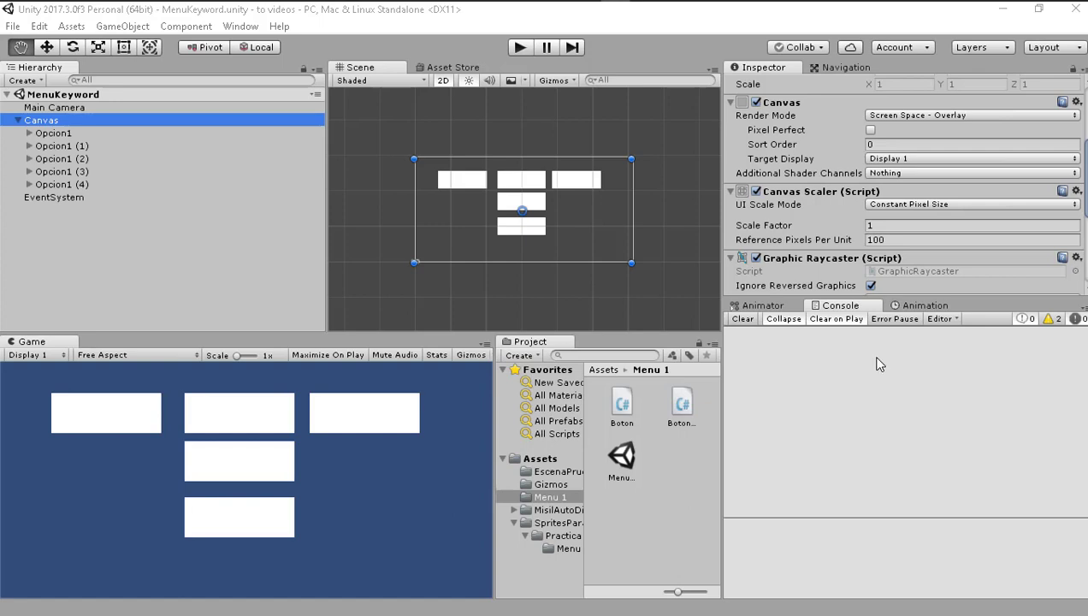
# Run the MenuKeyword scene, test arrow-key highlighting on Botón B, then stop Play mode
pyautogui.click(519, 50)
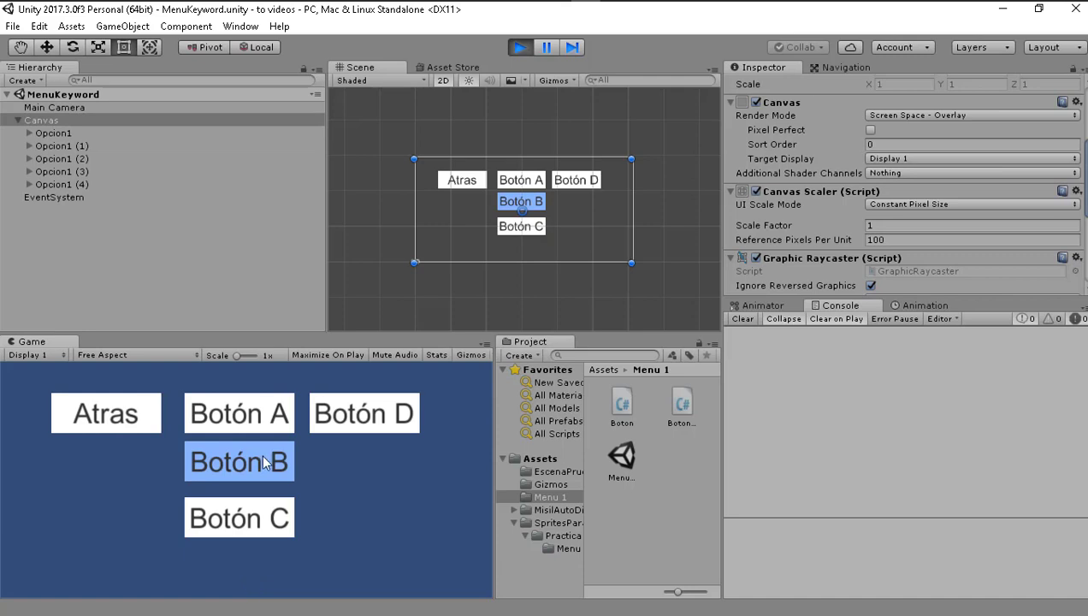
pyautogui.click(519, 49)
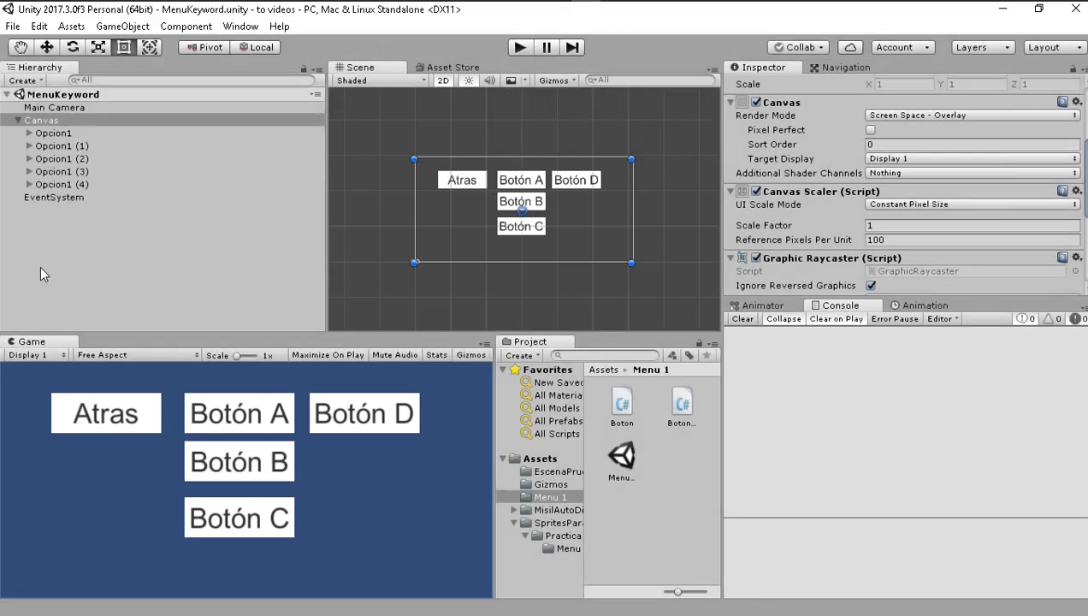
pyautogui.click(19, 120)
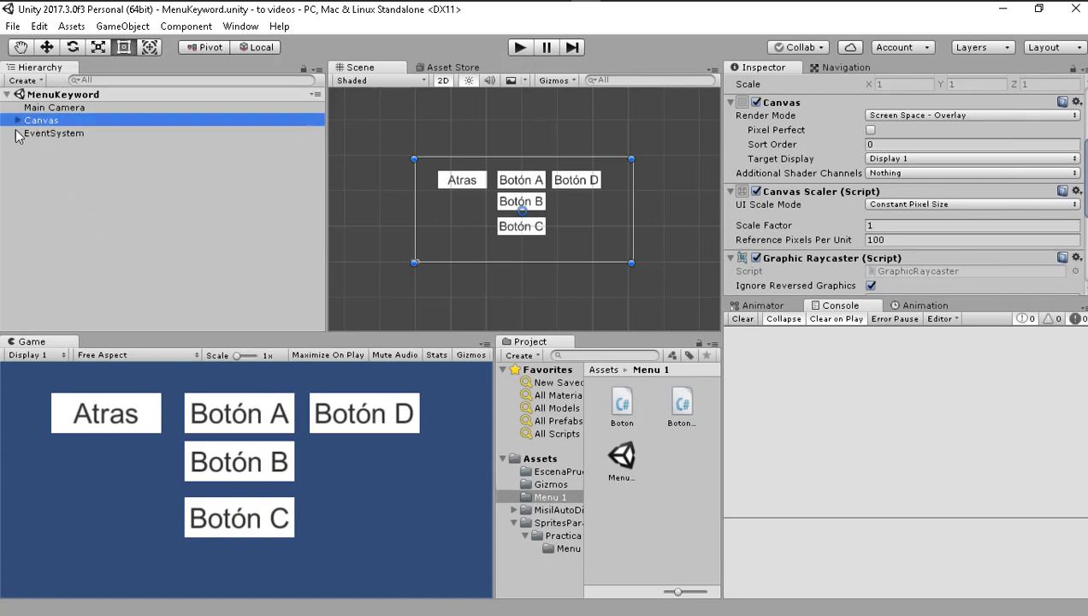
pyautogui.rightClick(99, 192)
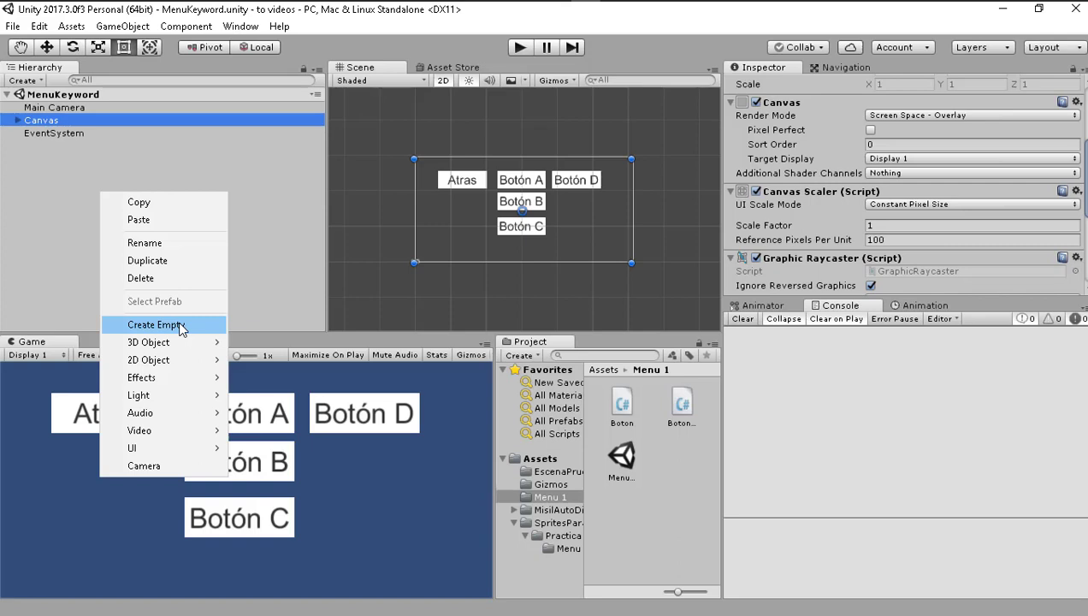
pyautogui.moveTo(158, 447)
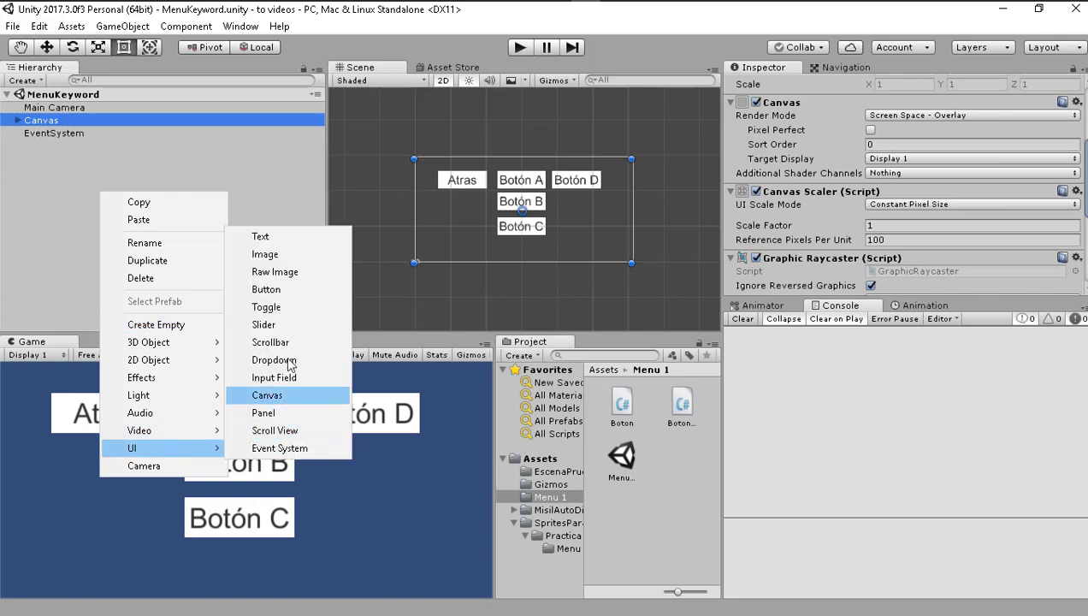
pyautogui.click(111, 154)
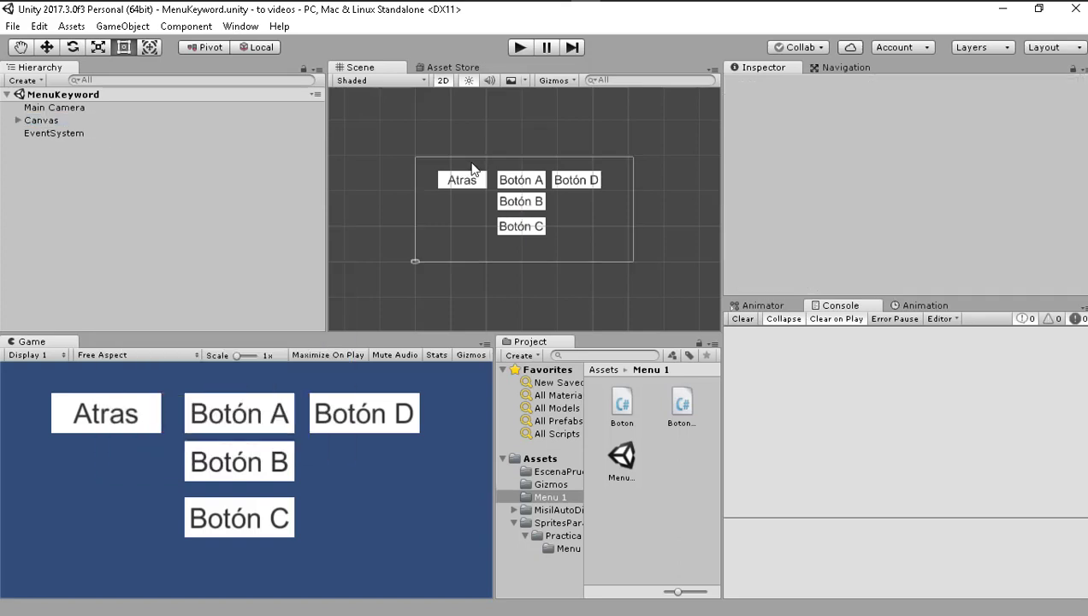
pyautogui.click(40, 120)
pyautogui.scroll(-5, 907, 205)
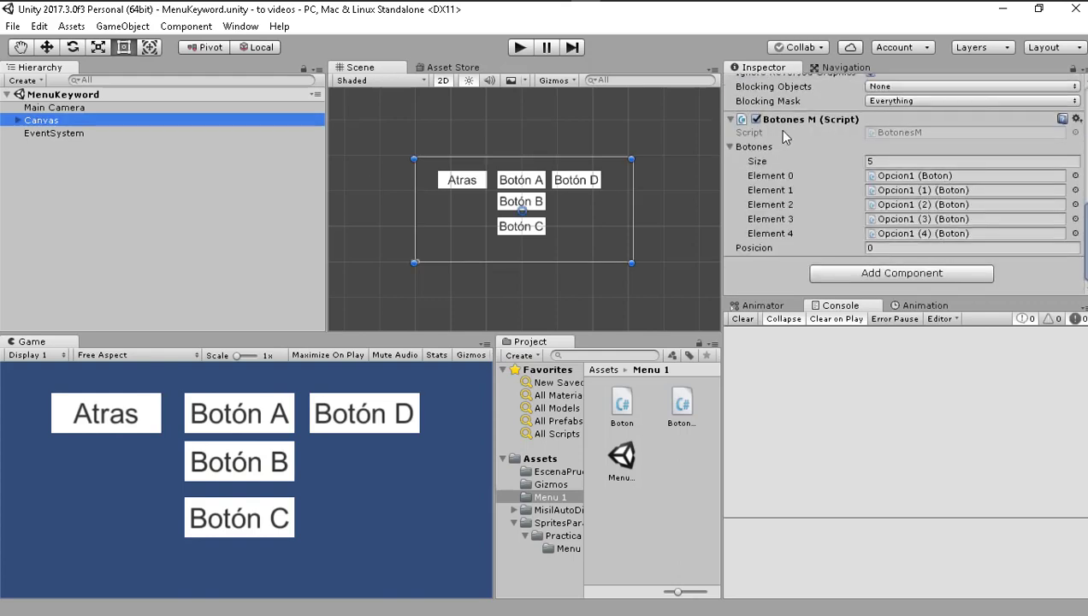
pyautogui.click(18, 121)
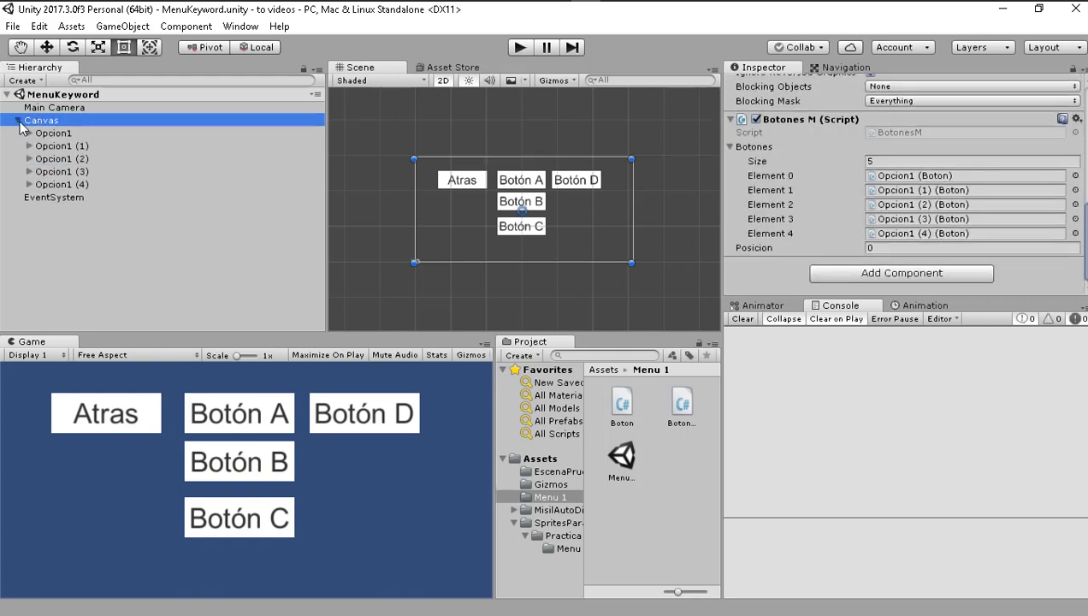
pyautogui.press('Down')
pyautogui.press('Down')
pyautogui.press('Down')
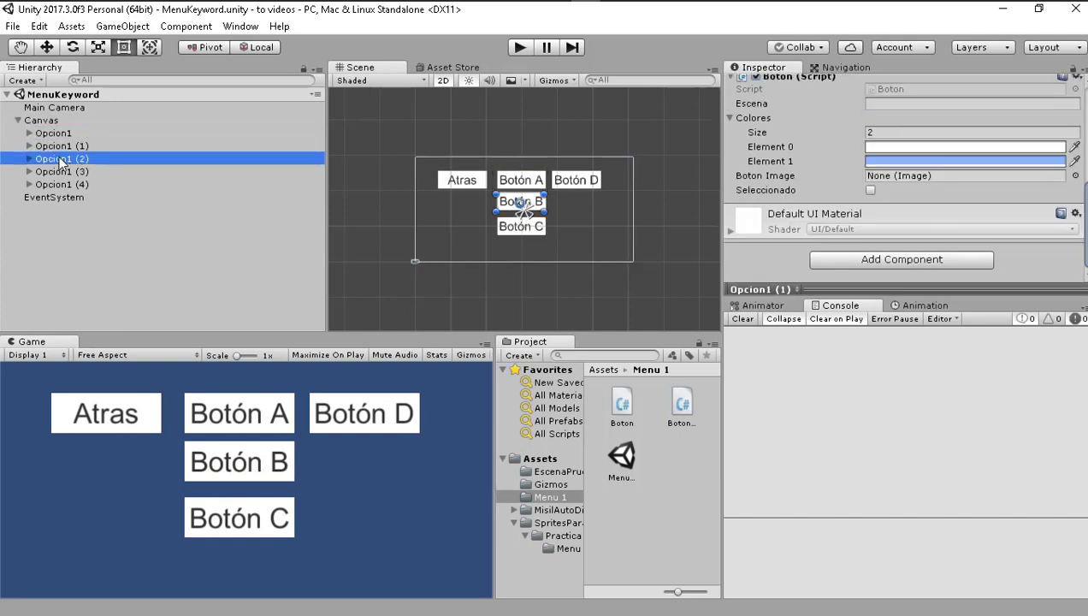
pyautogui.press('Down')
pyautogui.click(58, 134)
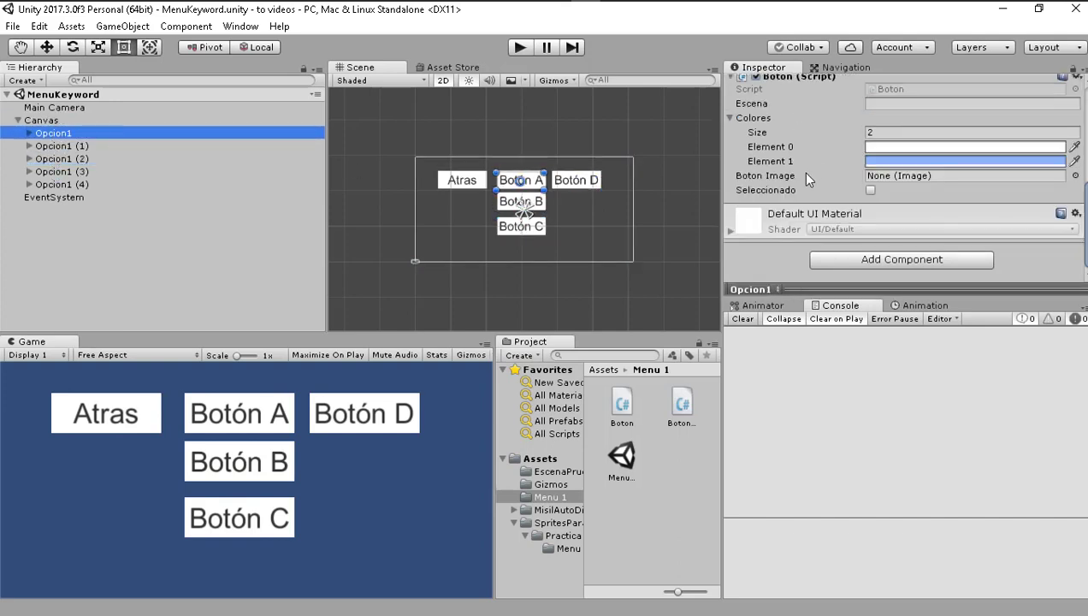
pyautogui.scroll(2, 801, 174)
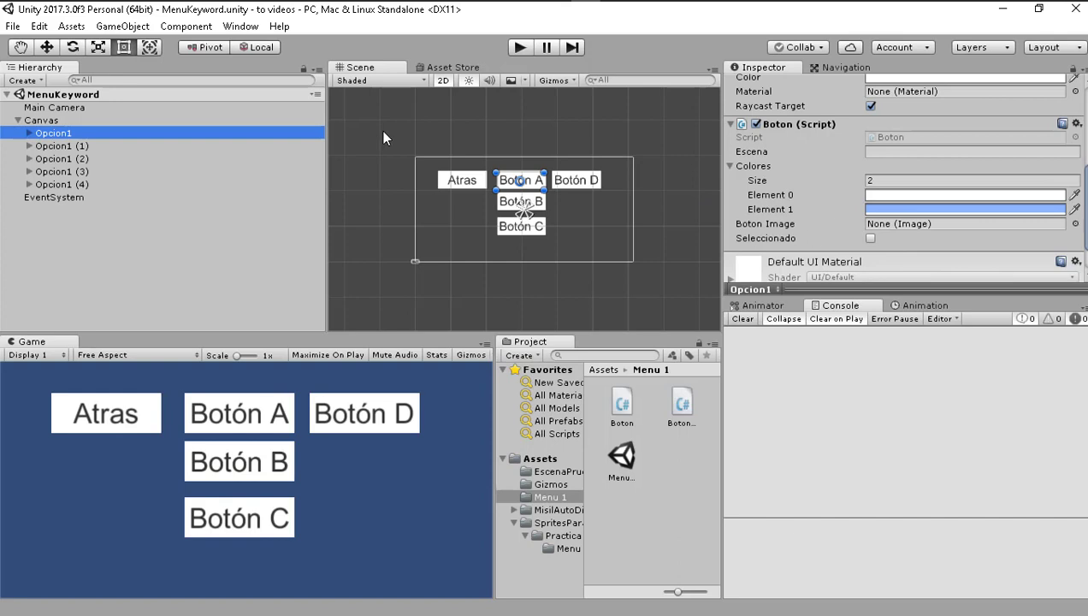
pyautogui.click(84, 122)
pyautogui.scroll(-5, 889, 179)
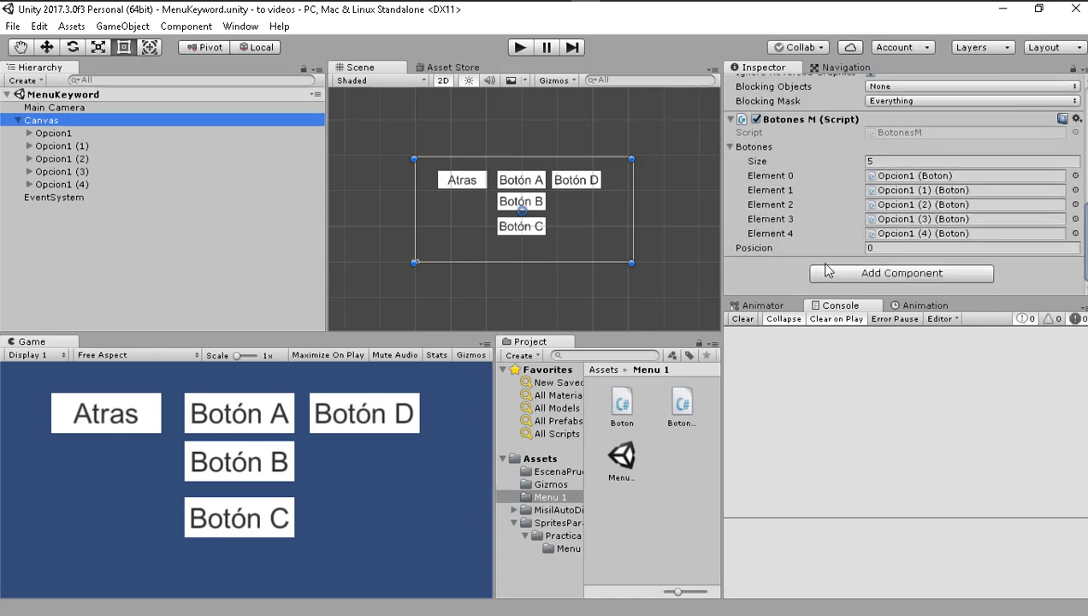
pyautogui.click(908, 132)
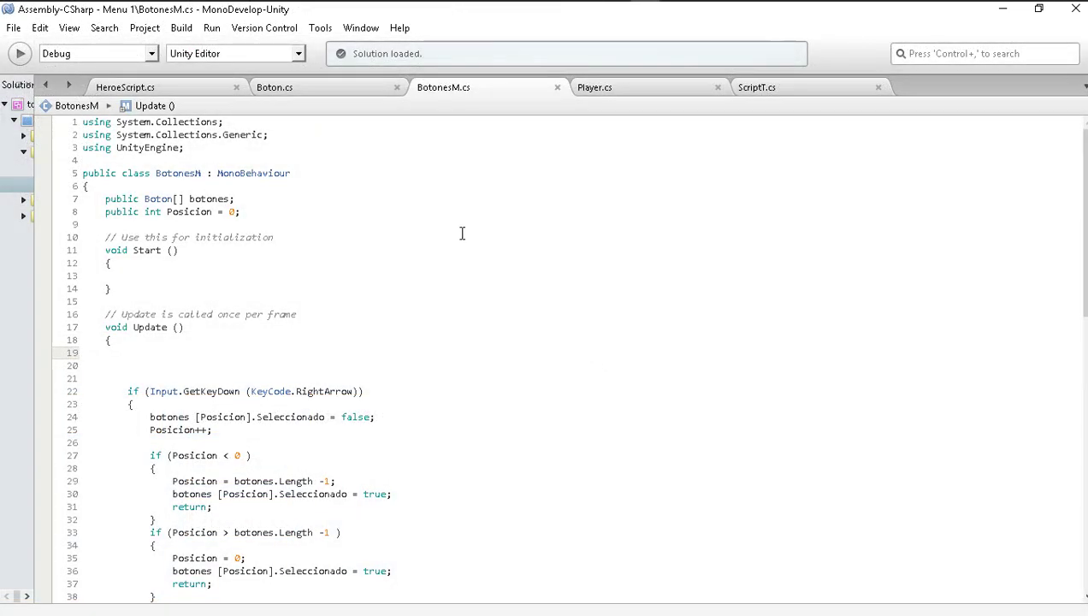
# Select the two public field declarations, then glance at Boton.cs and return to BotonesM.cs
pyautogui.scroll(-7, 328, 243)
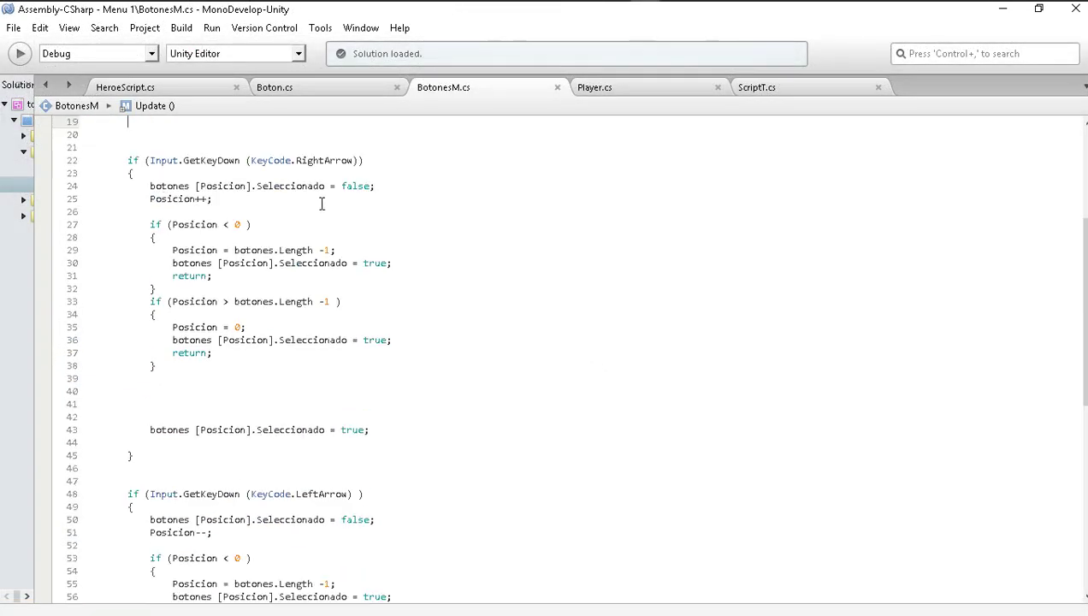
pyautogui.scroll(-7, 328, 243)
pyautogui.scroll(14, 323, 252)
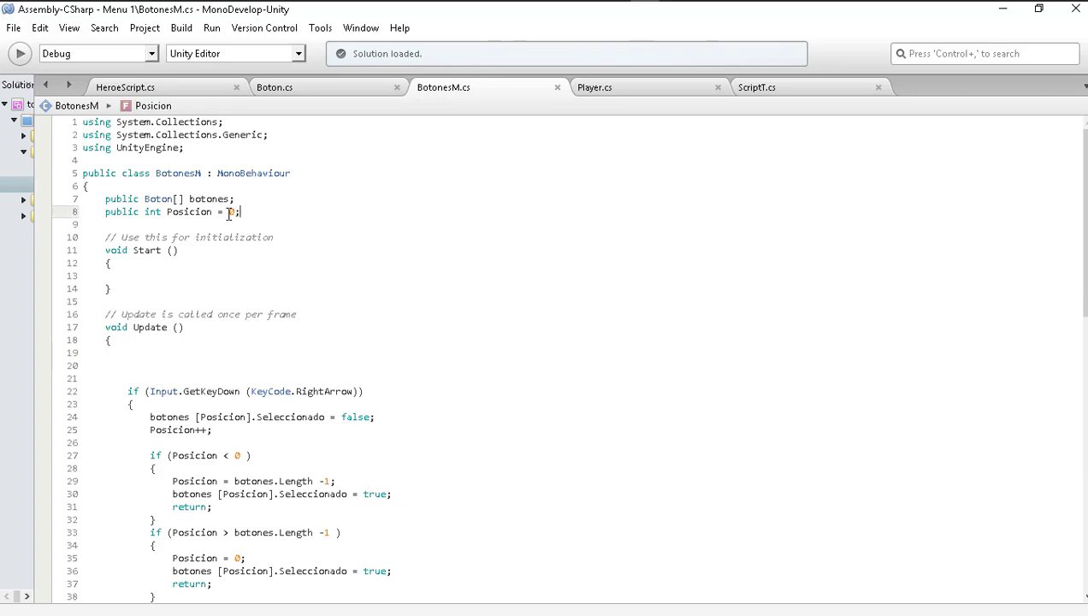
pyautogui.moveTo(242, 211); pyautogui.dragTo(102, 198)
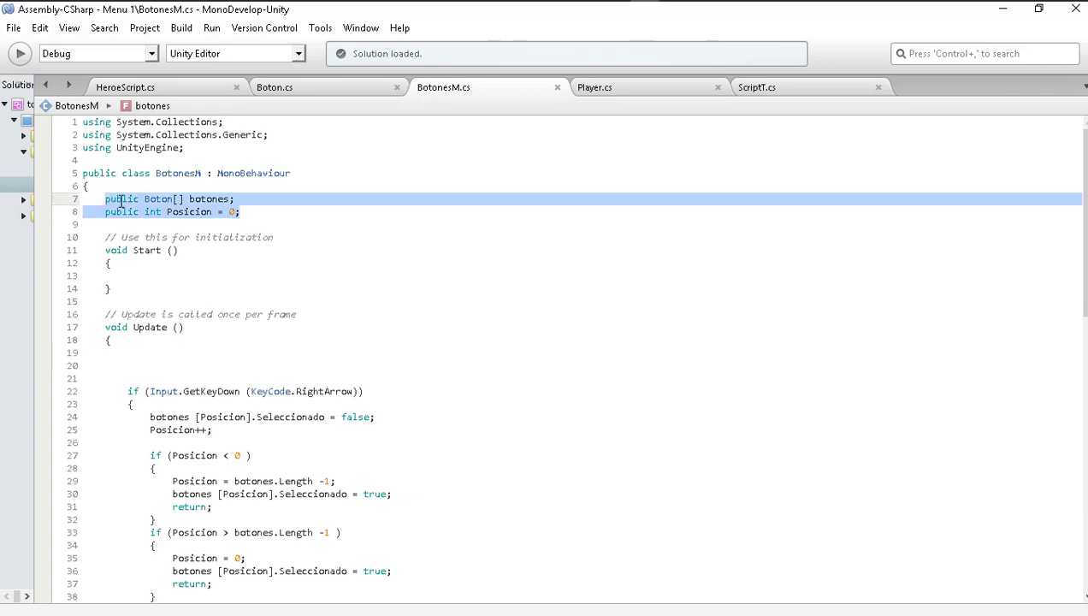
pyautogui.click(159, 200)
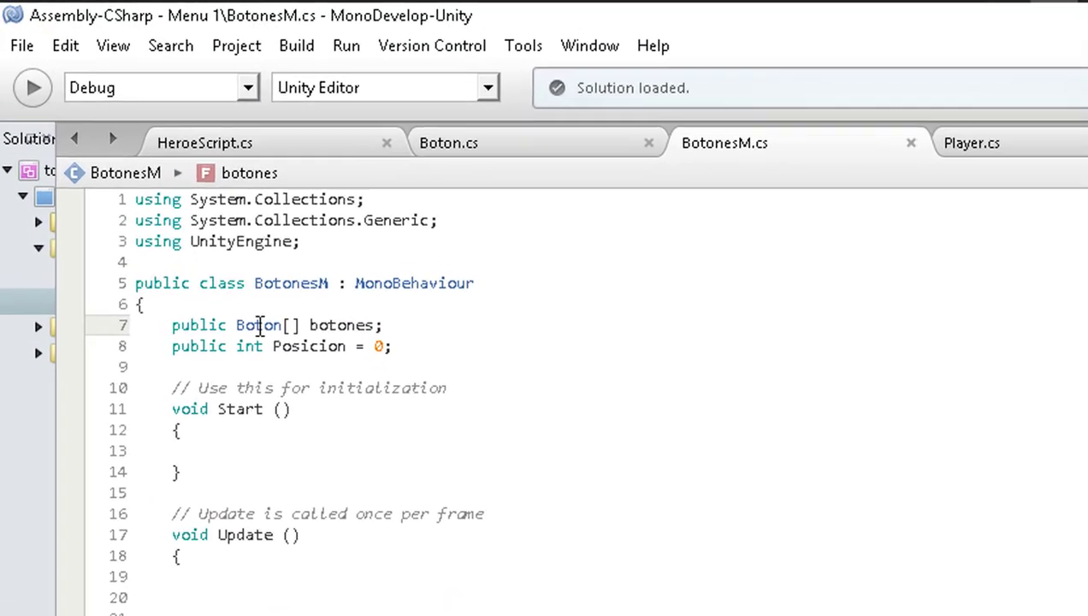
pyautogui.moveTo(259, 328)
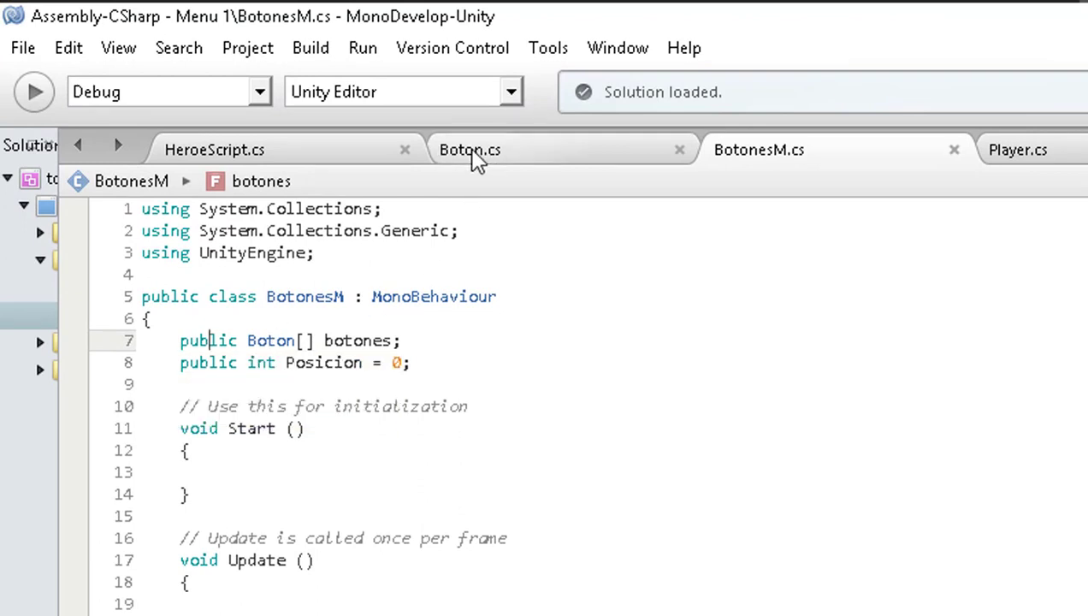
pyautogui.click(539, 160)
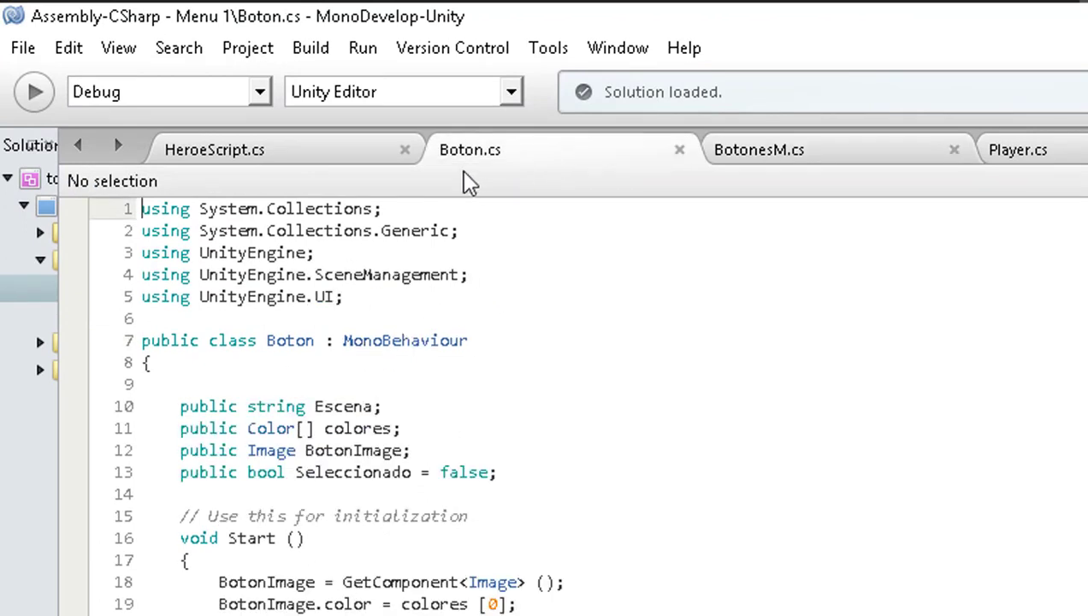
pyautogui.click(816, 165)
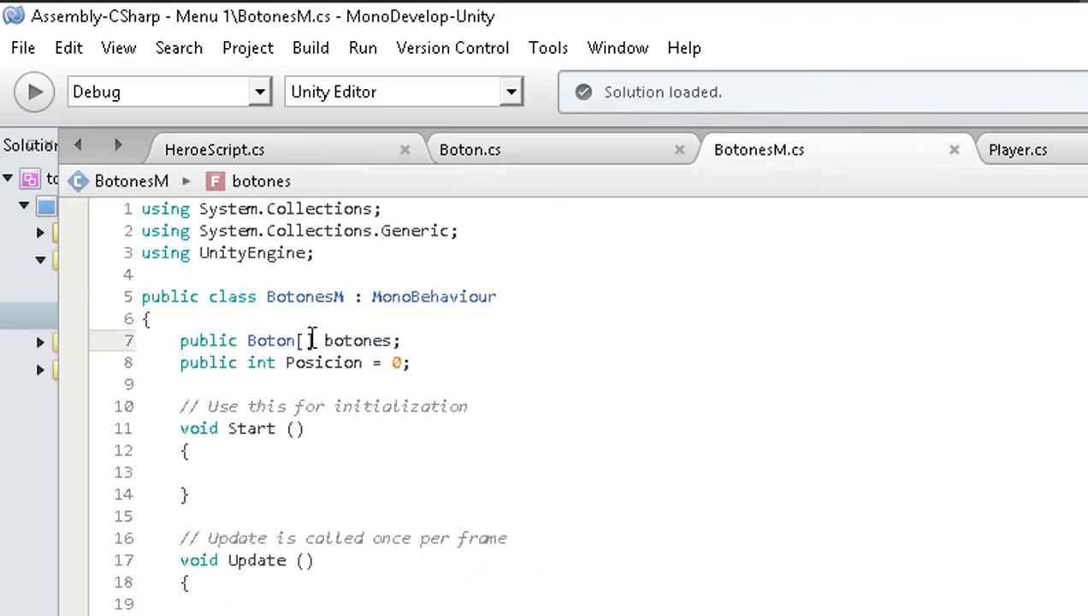
# Highlight the Boton[] botones array and Posicion's public modifier and starting value 0
pyautogui.moveTo(314, 340); pyautogui.dragTo(248, 339)
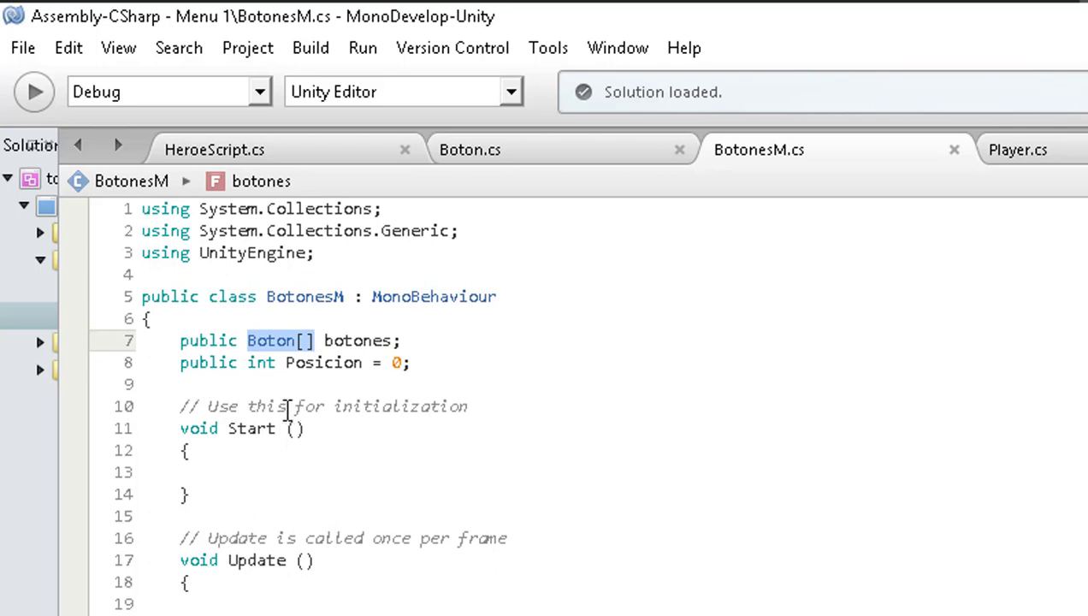
pyautogui.doubleClick(335, 340)
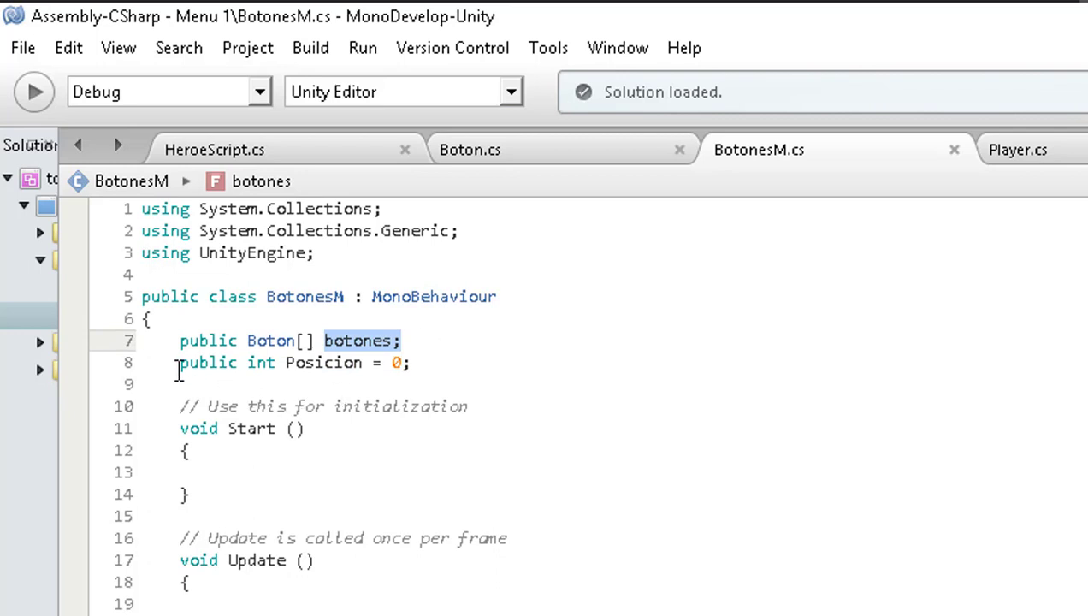
pyautogui.moveTo(178, 365); pyautogui.dragTo(236, 365)
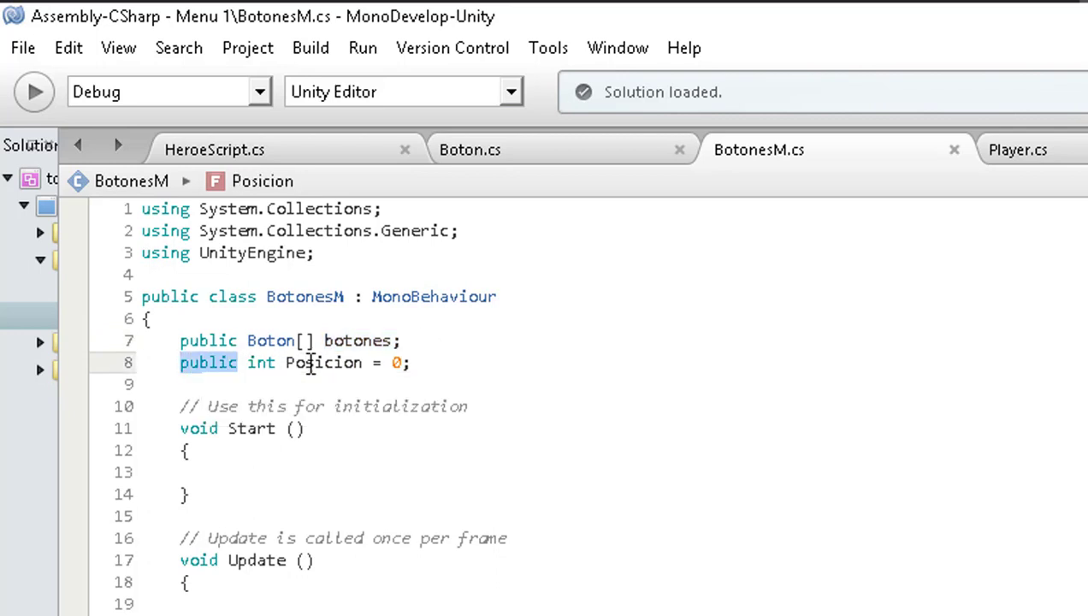
pyautogui.click(310, 363)
pyautogui.doubleClick(400, 361)
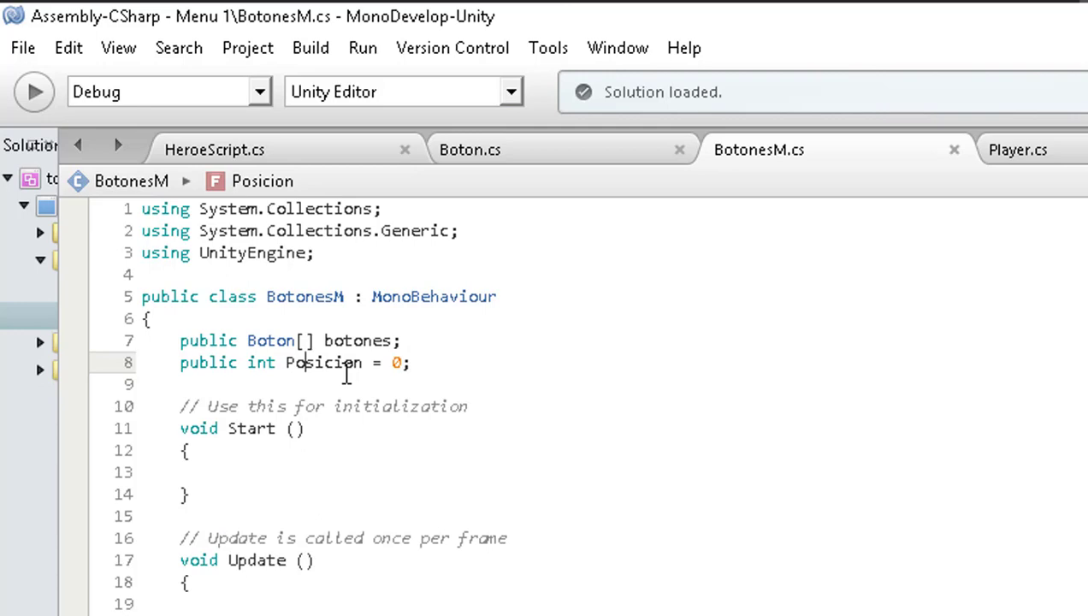
# Scroll through Update() in BotonesM.cs to the first if statement on line 22
pyautogui.scroll(-5, 647, 489)
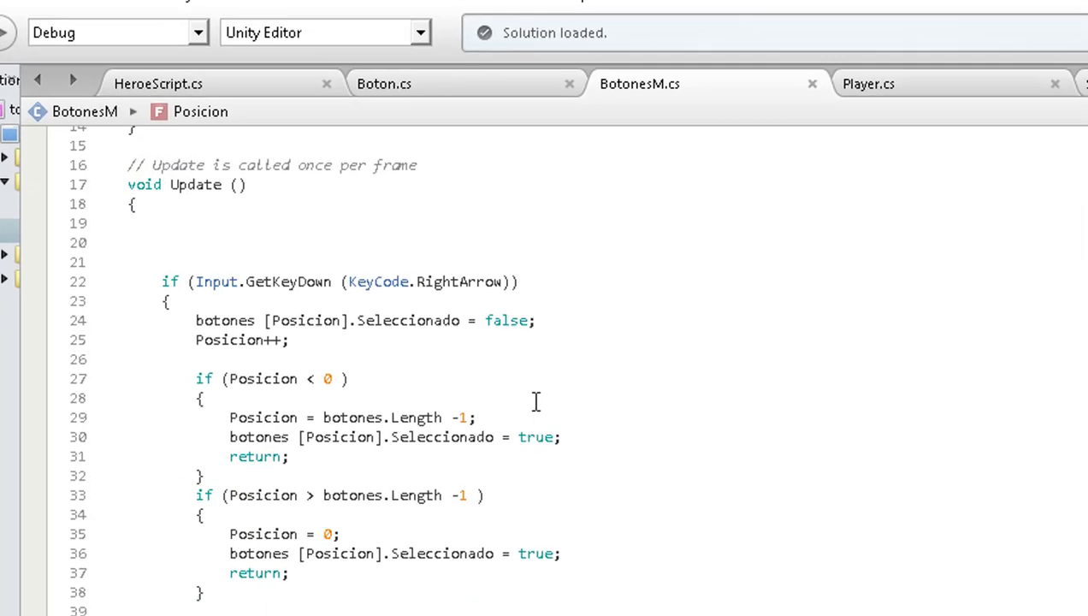
pyautogui.click(100, 142)
pyautogui.scroll(-4, 119, 235)
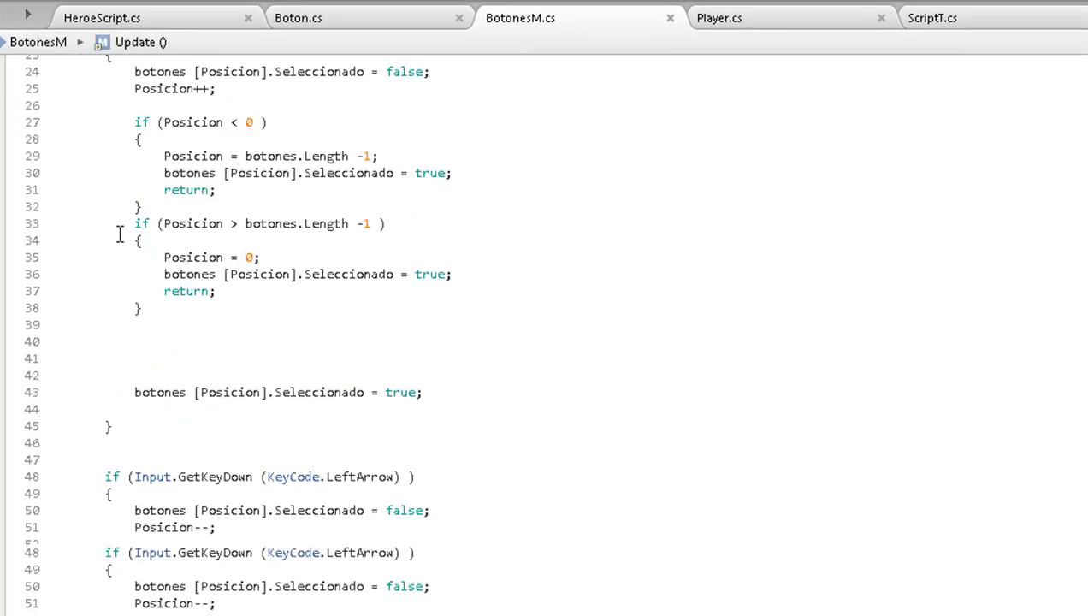
pyautogui.scroll(-9, 124, 292)
pyautogui.scroll(10, 130, 337)
pyautogui.scroll(8, 146, 354)
pyautogui.keyDown('shift'); pyautogui.click(146, 354); pyautogui.keyUp('shift')
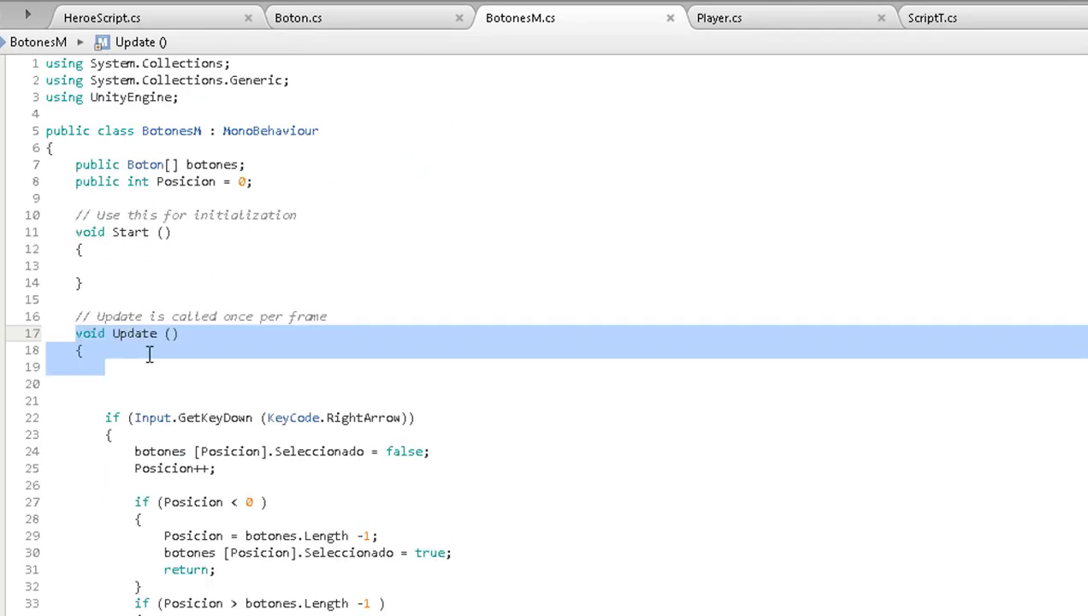
pyautogui.scroll(-2, 145, 354)
pyautogui.click(120, 341)
pyautogui.scroll(-1, 238, 347)
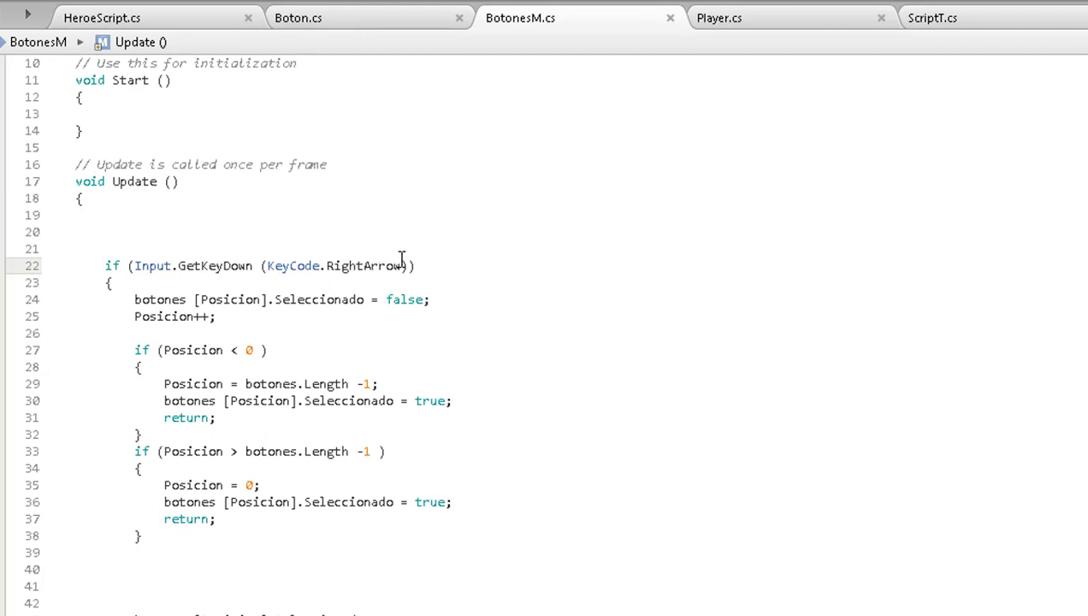
# Review the RightArrow check and botones[Posicion], then go to Seleccionado's declaration in Boton.cs
pyautogui.moveTo(414, 268); pyautogui.dragTo(129, 265)
pyautogui.scroll(-1, 145, 351)
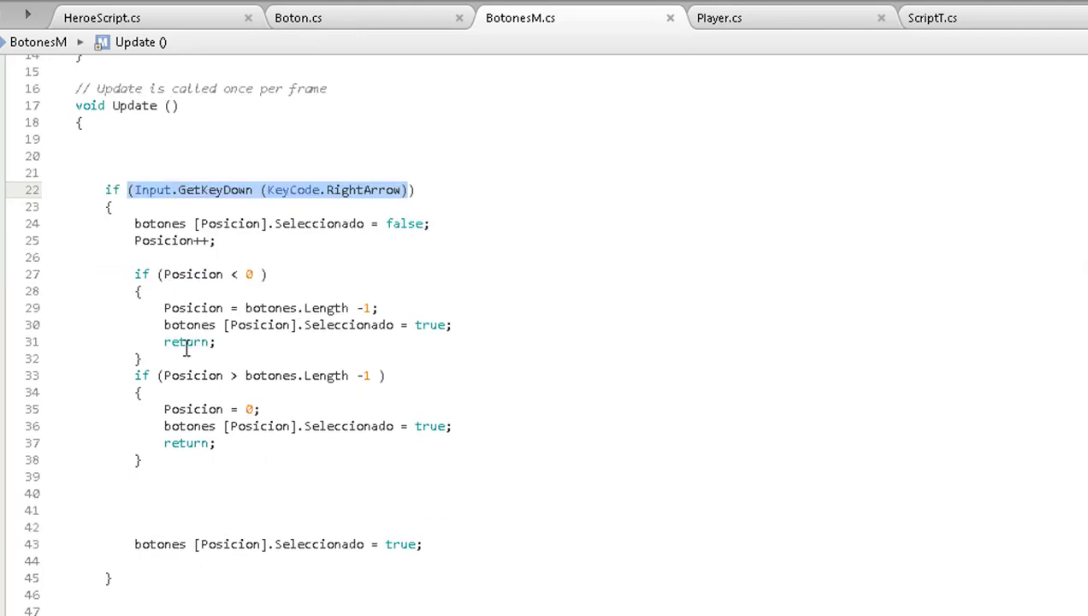
pyautogui.doubleClick(139, 223)
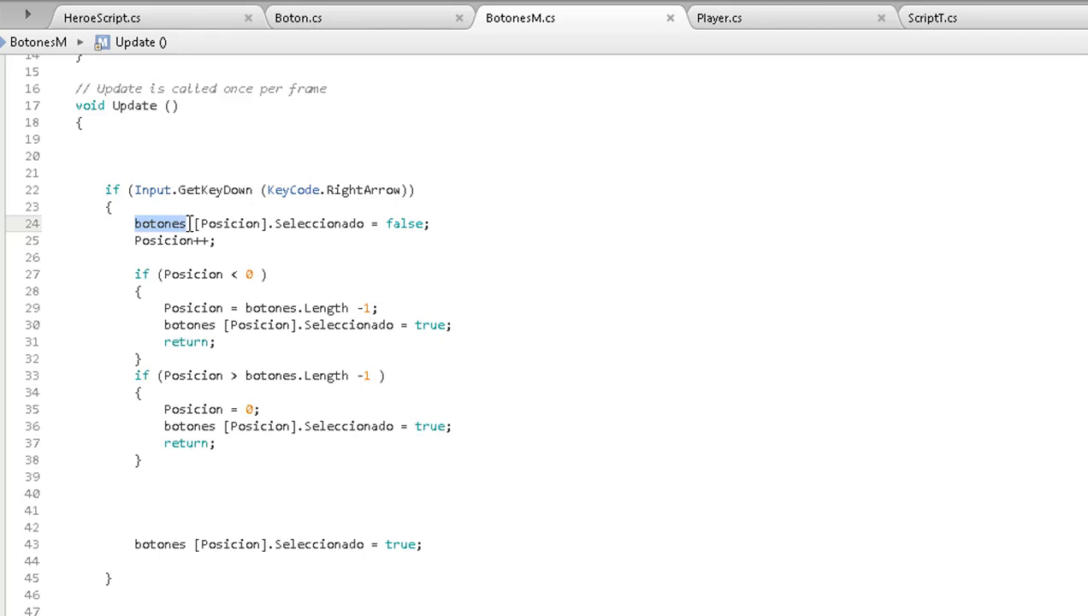
pyautogui.moveTo(260, 223); pyautogui.dragTo(200, 223)
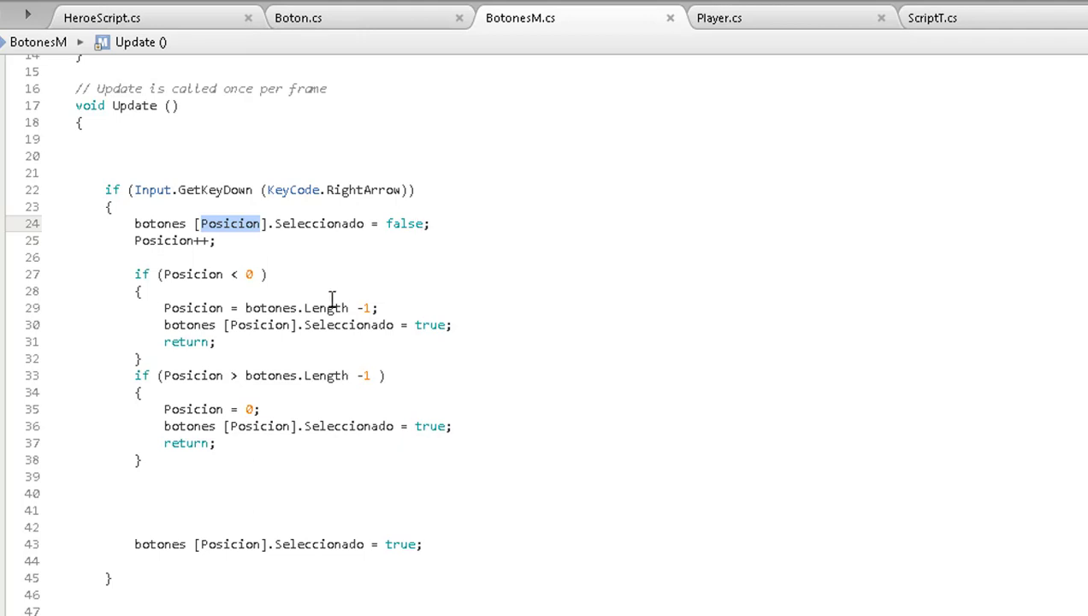
pyautogui.rightClick(312, 225)
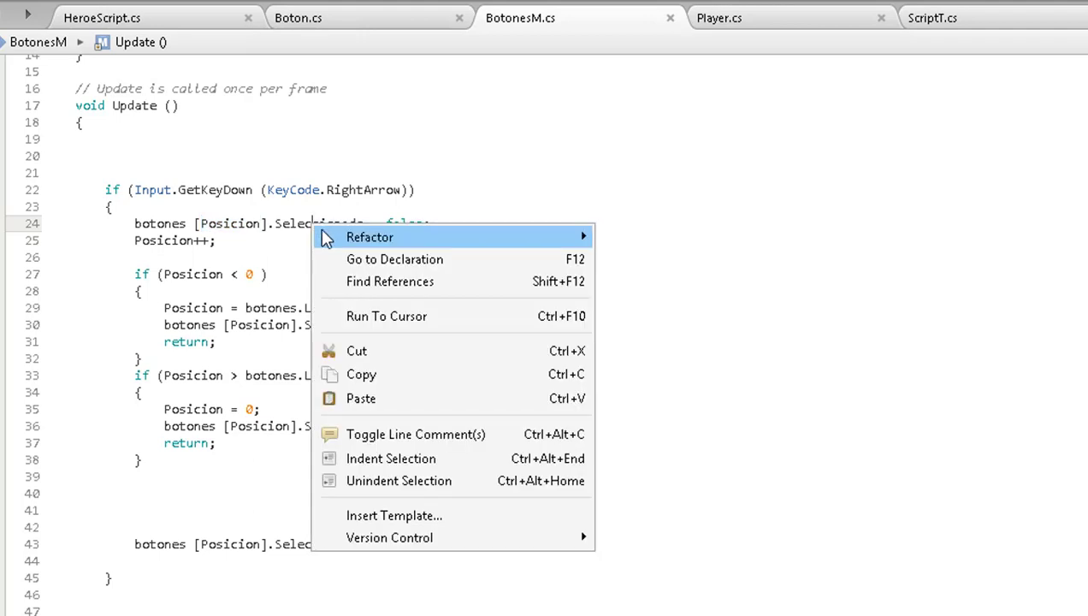
pyautogui.click(336, 259)
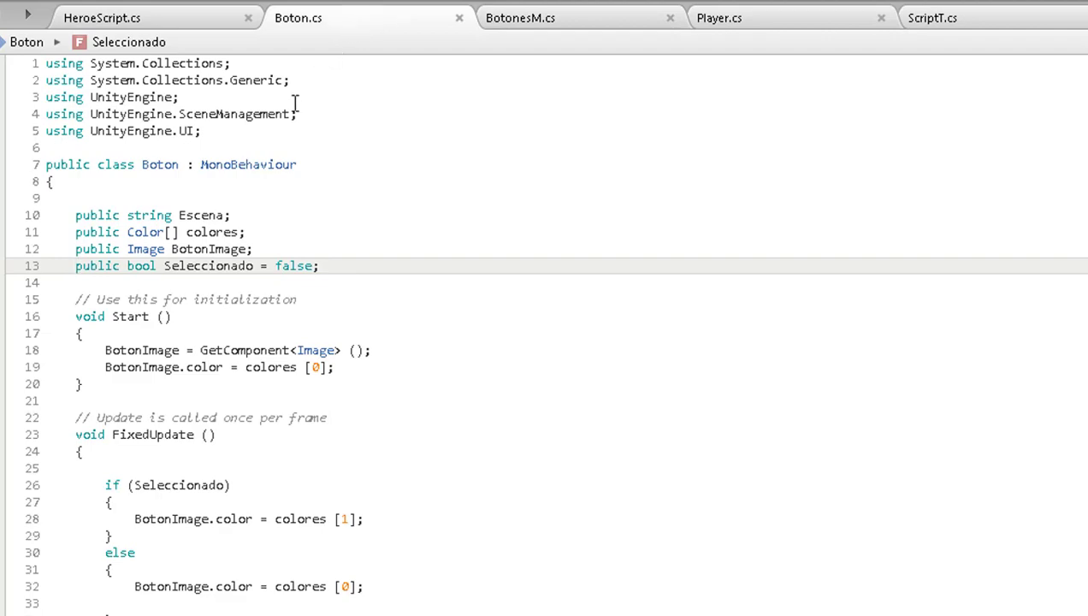
pyautogui.scroll(-3, 274, 222)
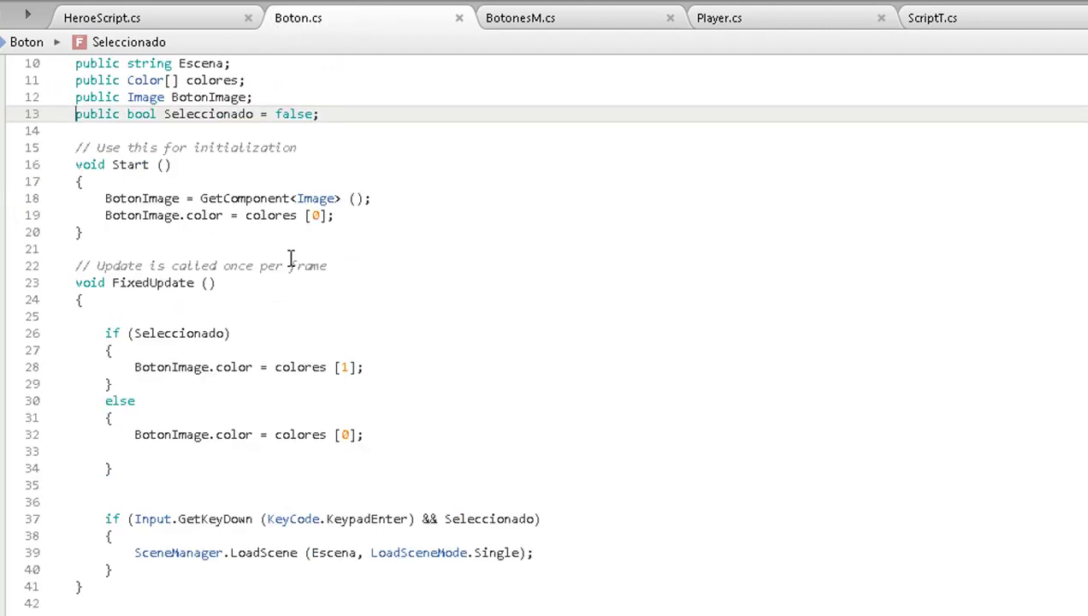
pyautogui.scroll(-6, 256, 377)
pyautogui.scroll(1, 244, 401)
pyautogui.scroll(2, 189, 417)
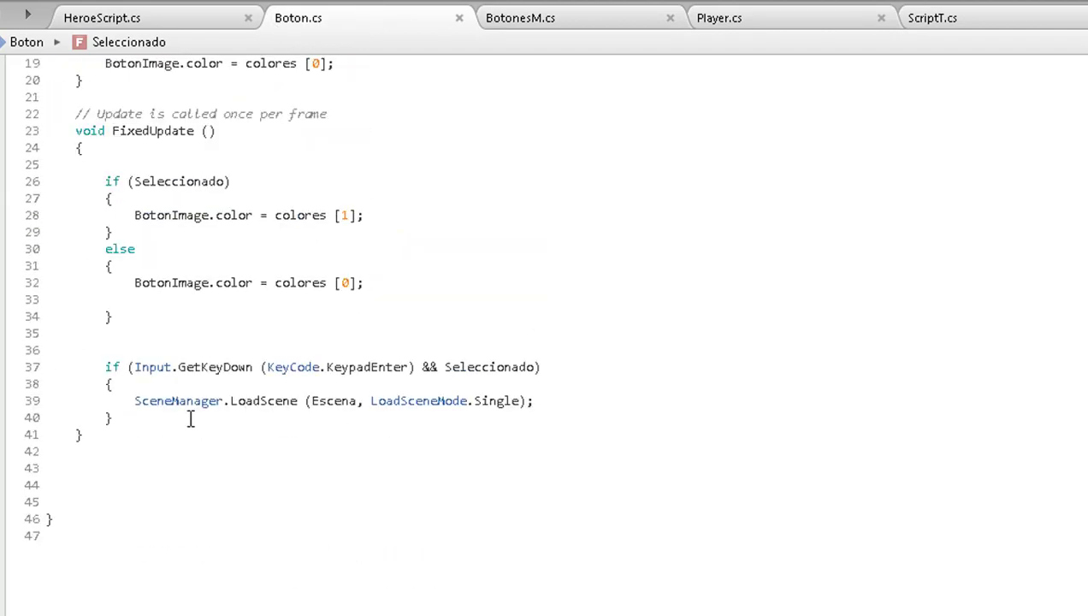
pyautogui.scroll(6, 184, 406)
pyautogui.scroll(-2, 181, 395)
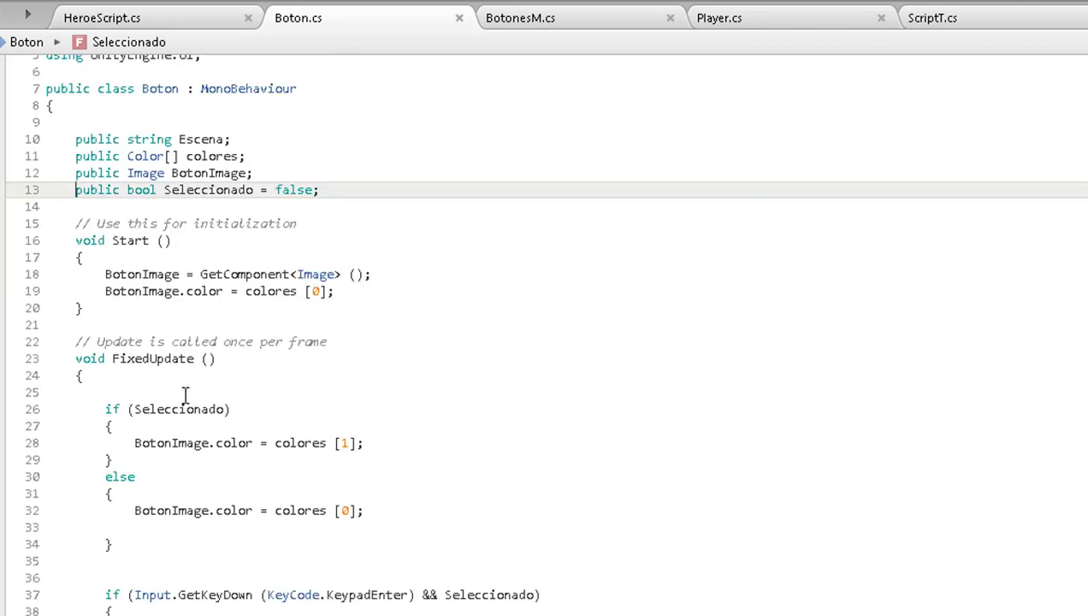
pyautogui.scroll(-1, 179, 391)
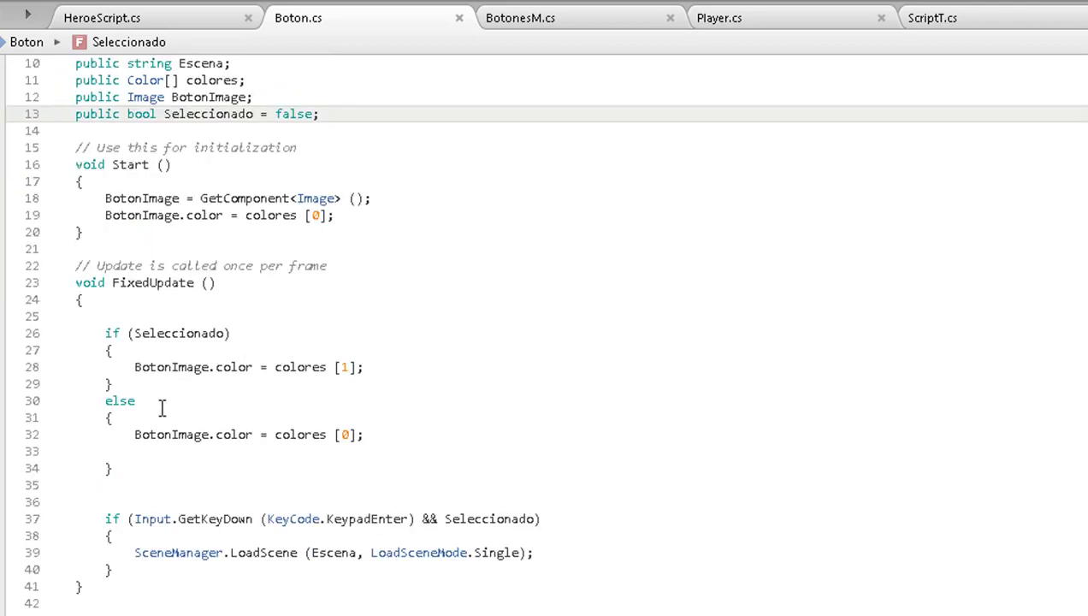
pyautogui.scroll(2, 160, 404)
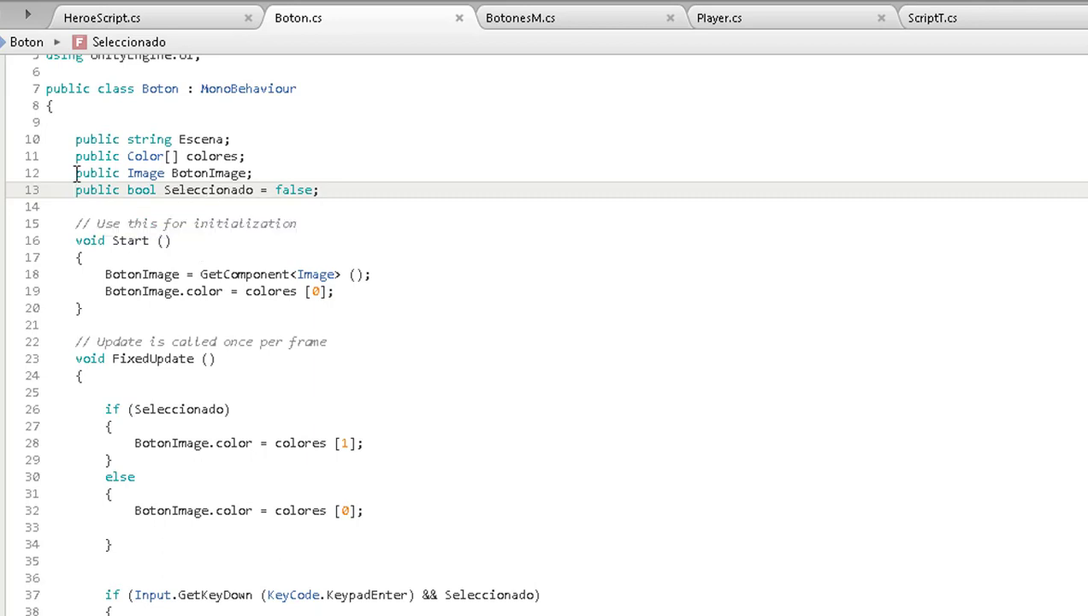
pyautogui.scroll(2, 77, 174)
pyautogui.click(212, 136)
pyautogui.hotkey('shift', 'Home')
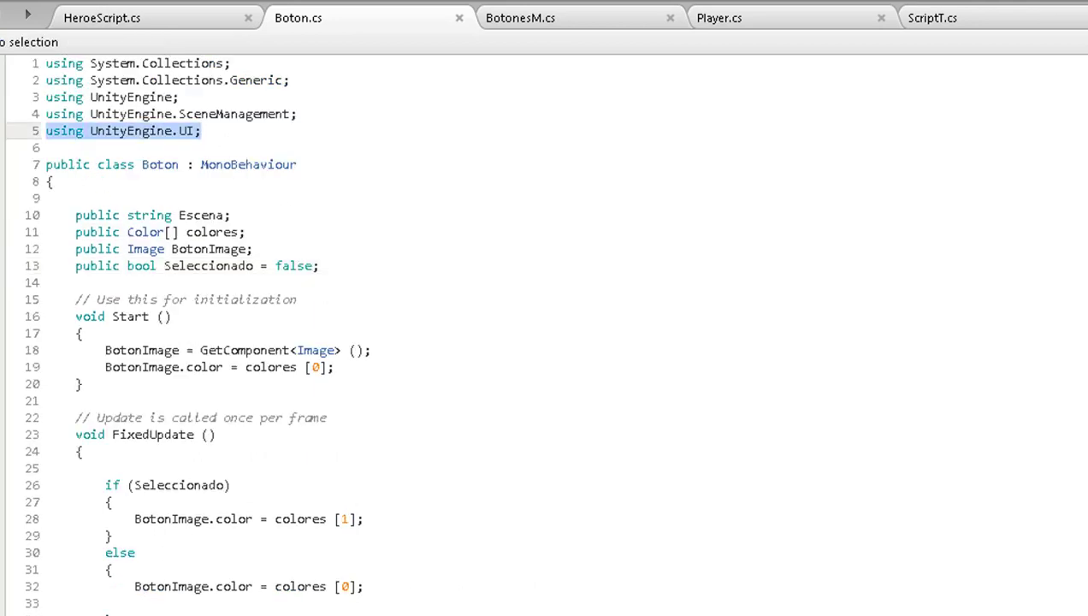
pyautogui.hotkey('shift', 'Up')
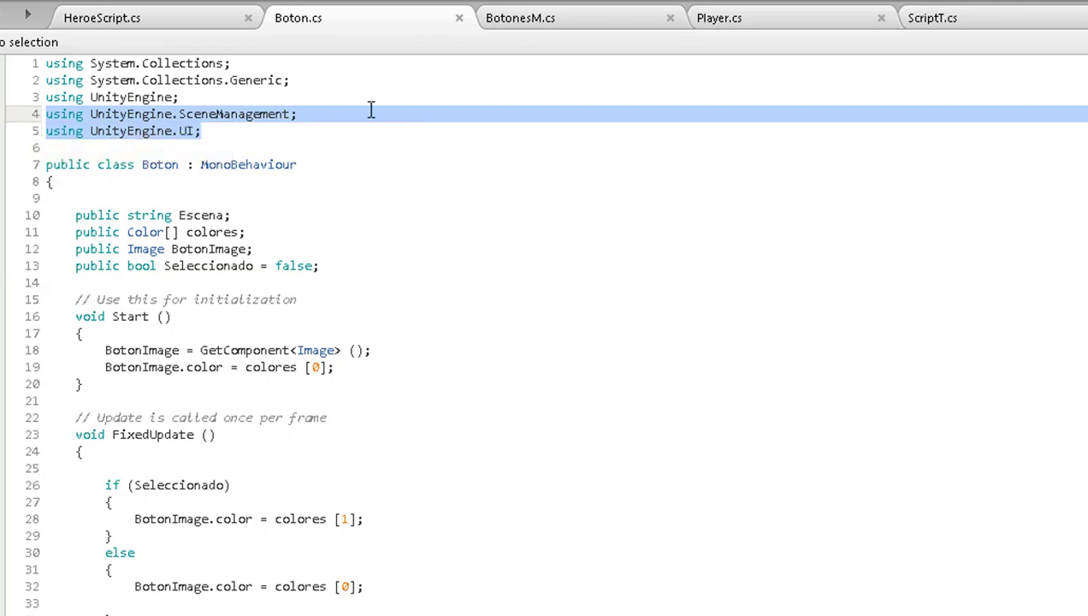
pyautogui.moveTo(309, 117)
pyautogui.mouseDown()
pyautogui.moveTo(12, 131)
pyautogui.moveTo(12, 113)
pyautogui.mouseUp()
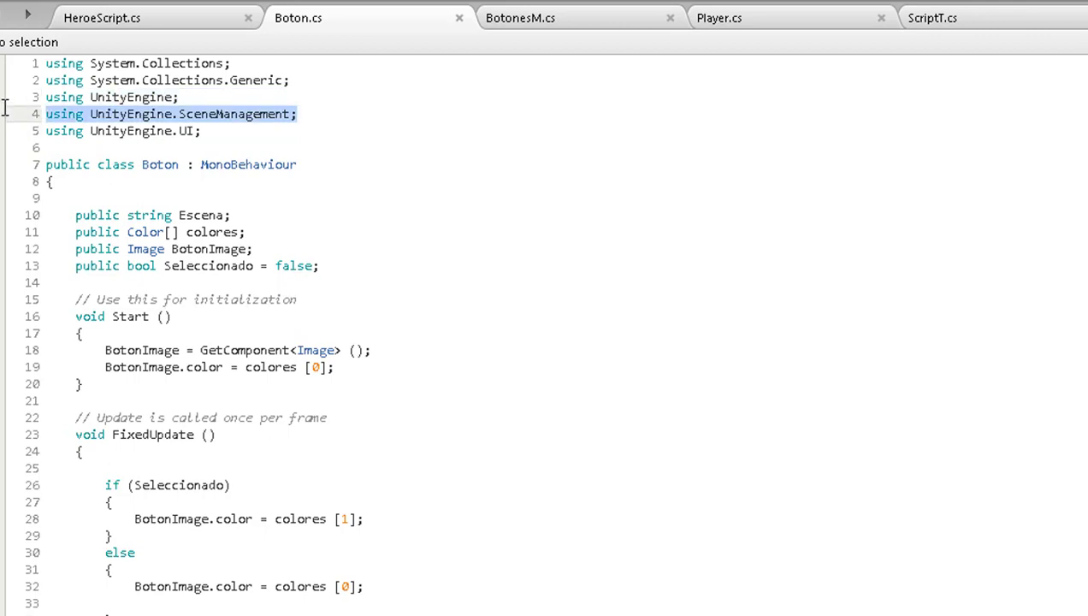
pyautogui.moveTo(4, 114); pyautogui.dragTo(1, 131)
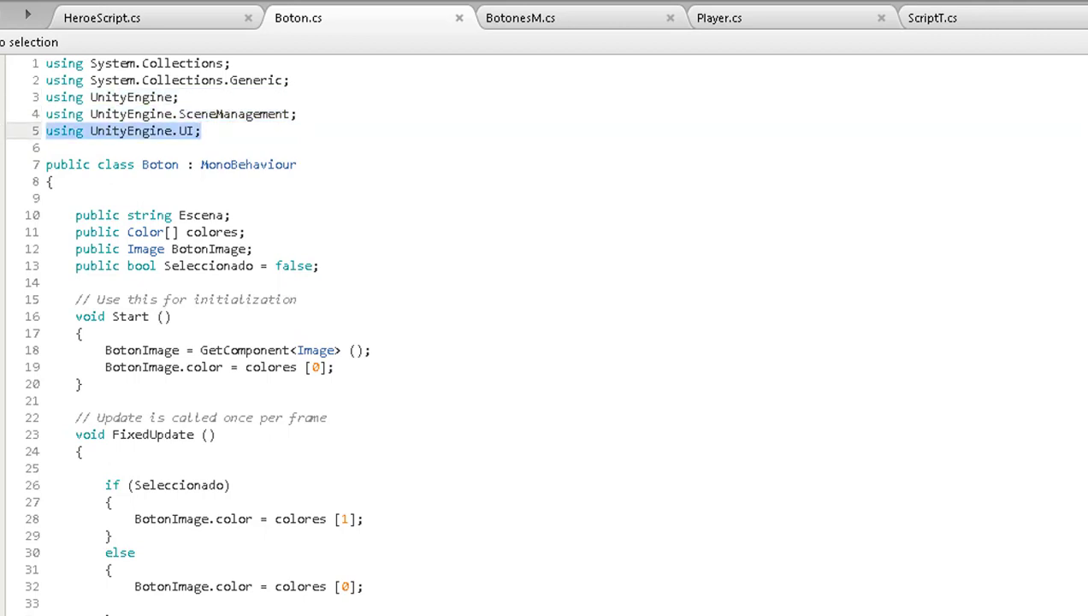
pyautogui.scroll(-2, 253, 183)
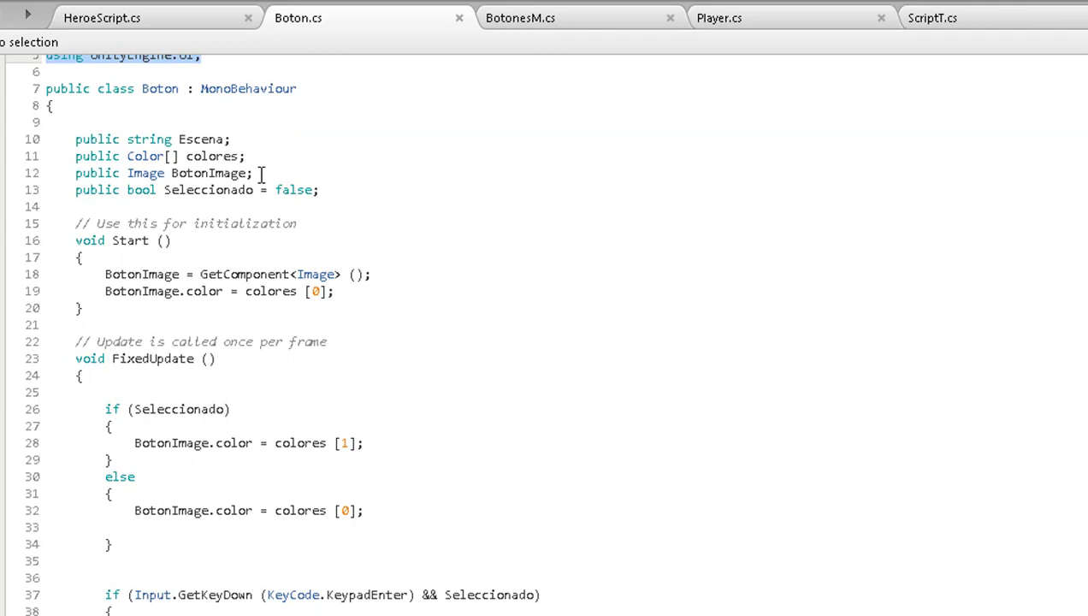
pyautogui.scroll(2, 261, 174)
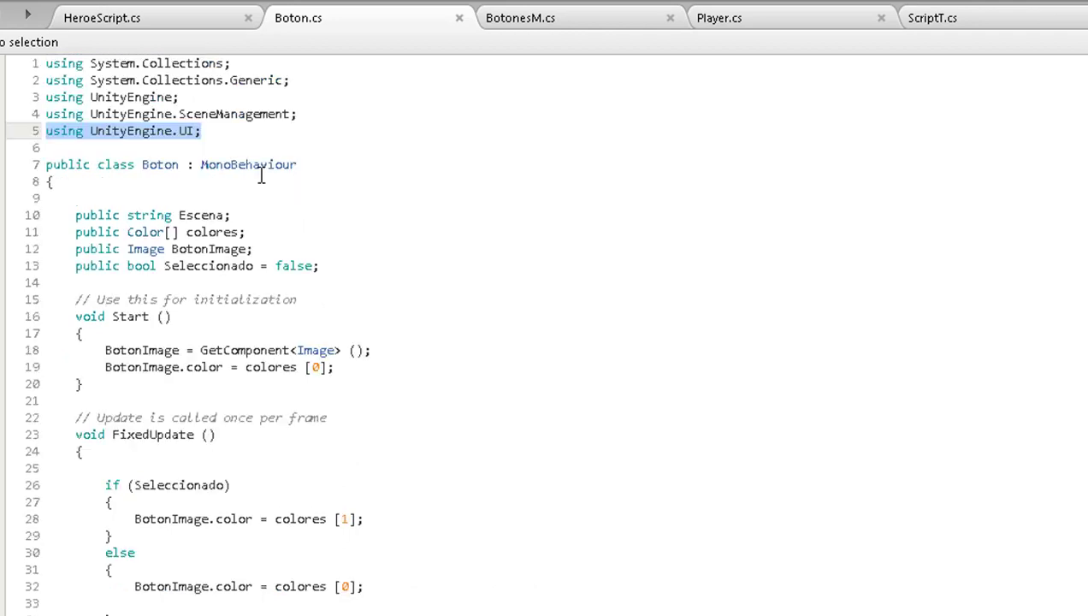
pyautogui.moveTo(326, 266); pyautogui.dragTo(107, 214)
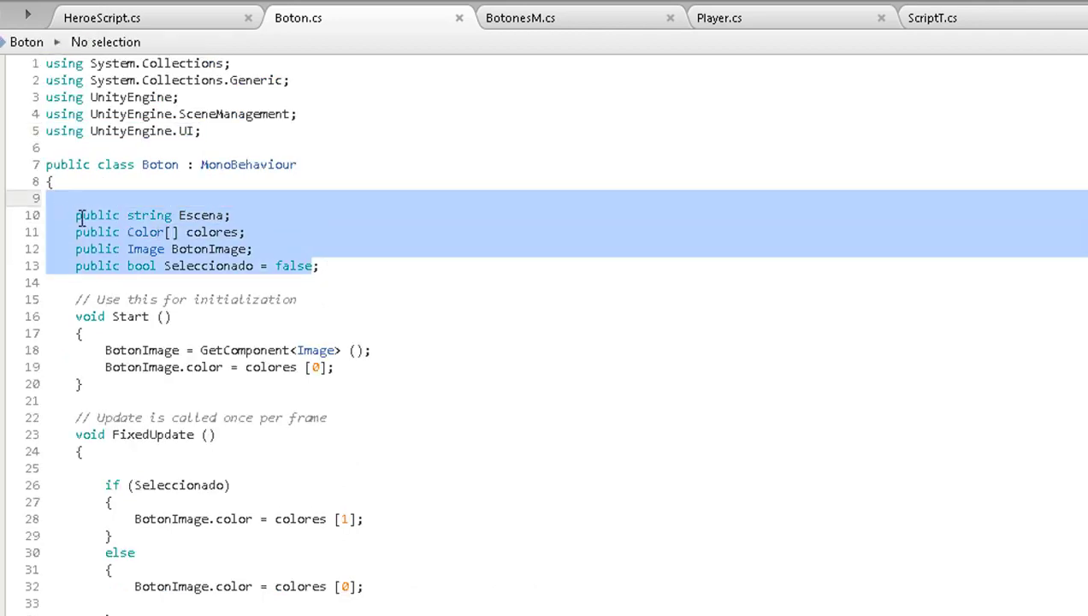
pyautogui.click(81, 214)
pyautogui.moveTo(240, 215)
pyautogui.mouseDown()
pyautogui.moveTo(91, 212)
pyautogui.moveTo(27, 229)
pyautogui.mouseUp()
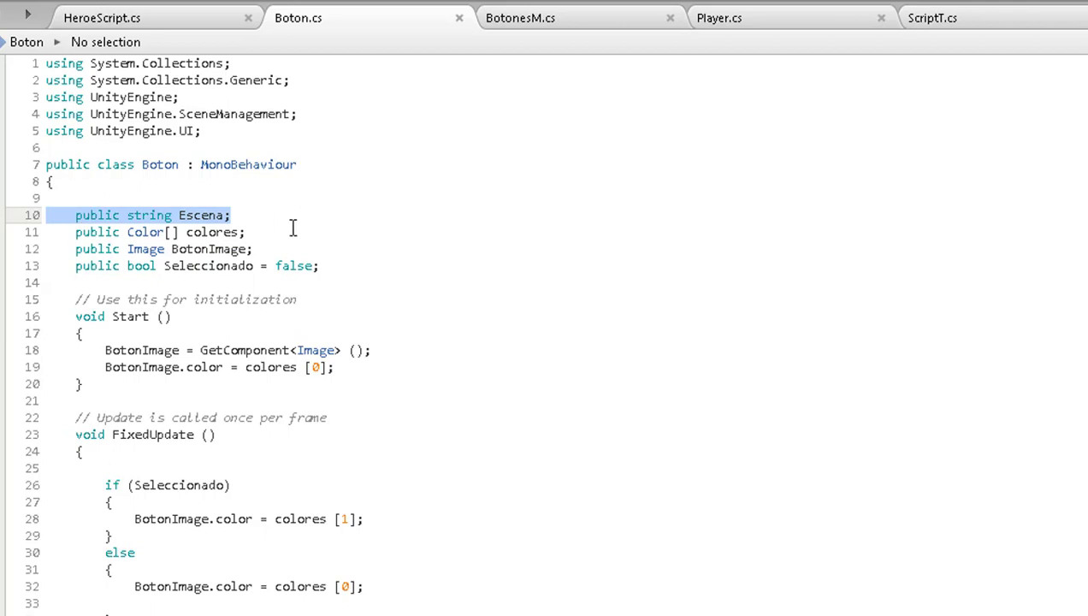
pyautogui.scroll(-2, 292, 226)
pyautogui.moveTo(246, 157); pyautogui.dragTo(187, 157)
pyautogui.moveTo(101, 157); pyautogui.dragTo(46, 156)
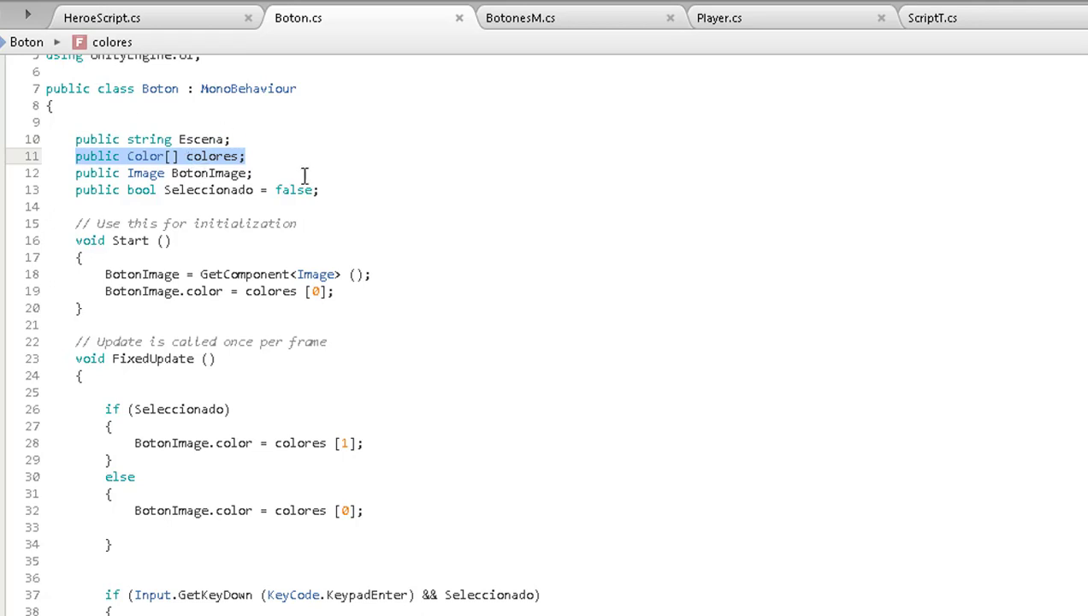
pyautogui.moveTo(256, 173); pyautogui.dragTo(76, 173)
pyautogui.click(156, 173)
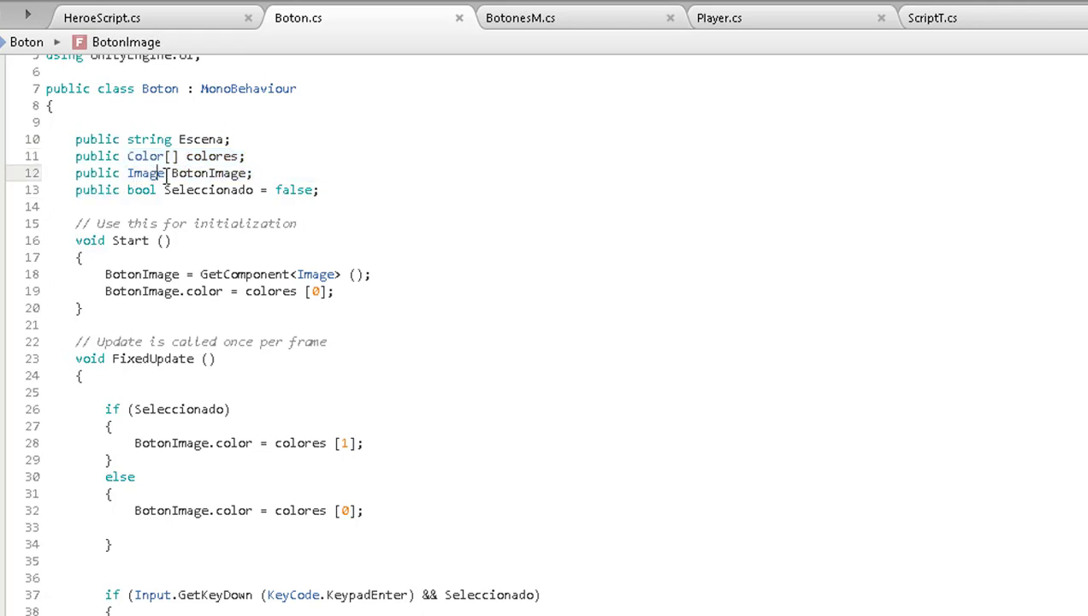
pyautogui.doubleClick(137, 174)
pyautogui.moveTo(269, 174); pyautogui.dragTo(171, 174)
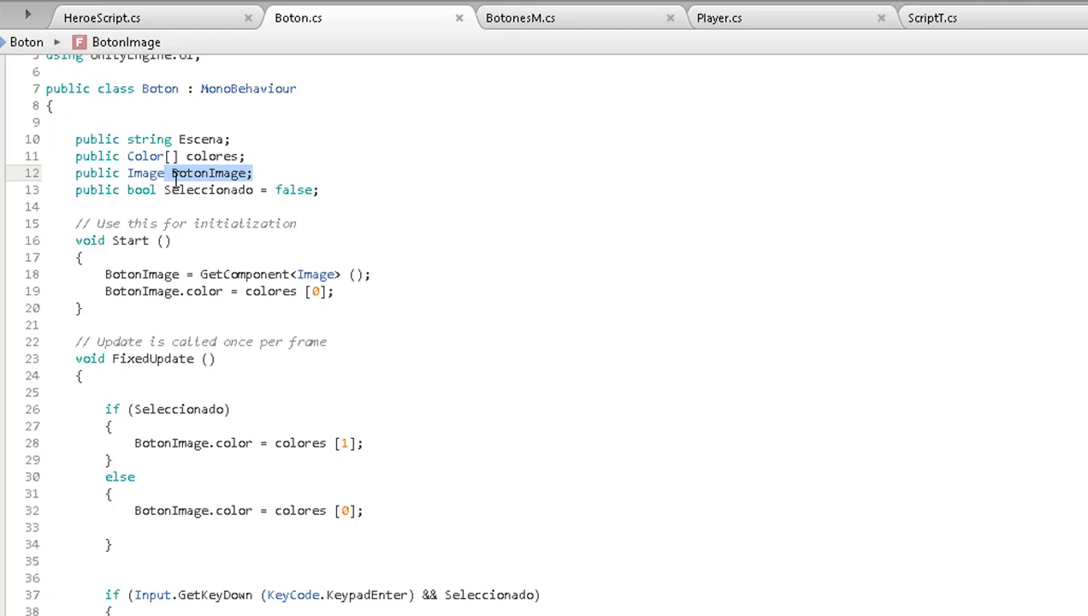
pyautogui.moveTo(177, 179)
pyautogui.moveTo(165, 190)
pyautogui.mouseDown()
pyautogui.moveTo(253, 190)
pyautogui.moveTo(75, 192)
pyautogui.mouseUp()
pyautogui.scroll(-2, 92, 201)
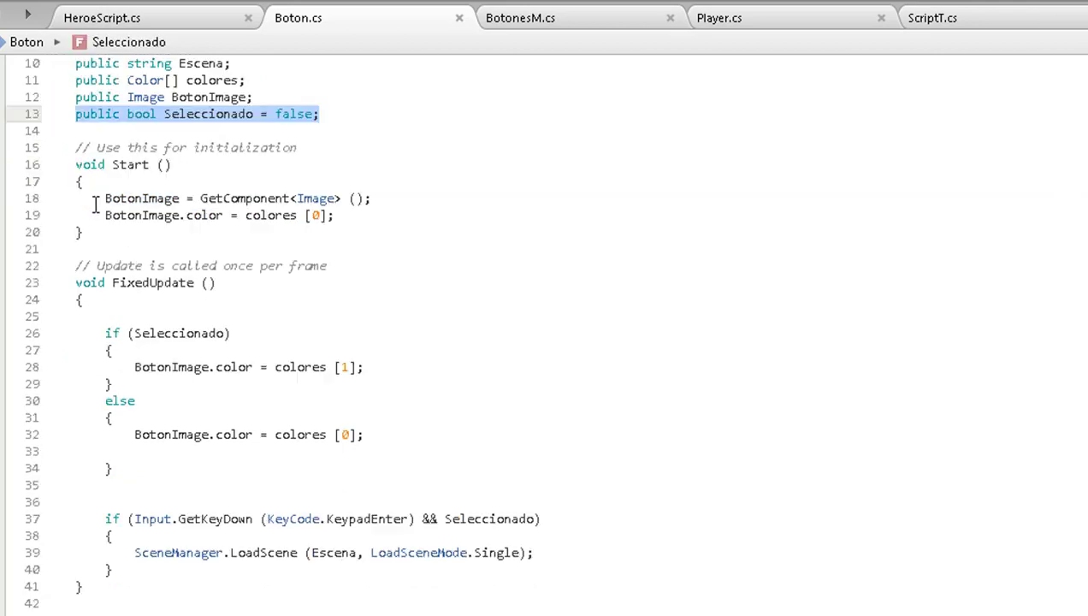
pyautogui.moveTo(83, 232); pyautogui.dragTo(71, 184)
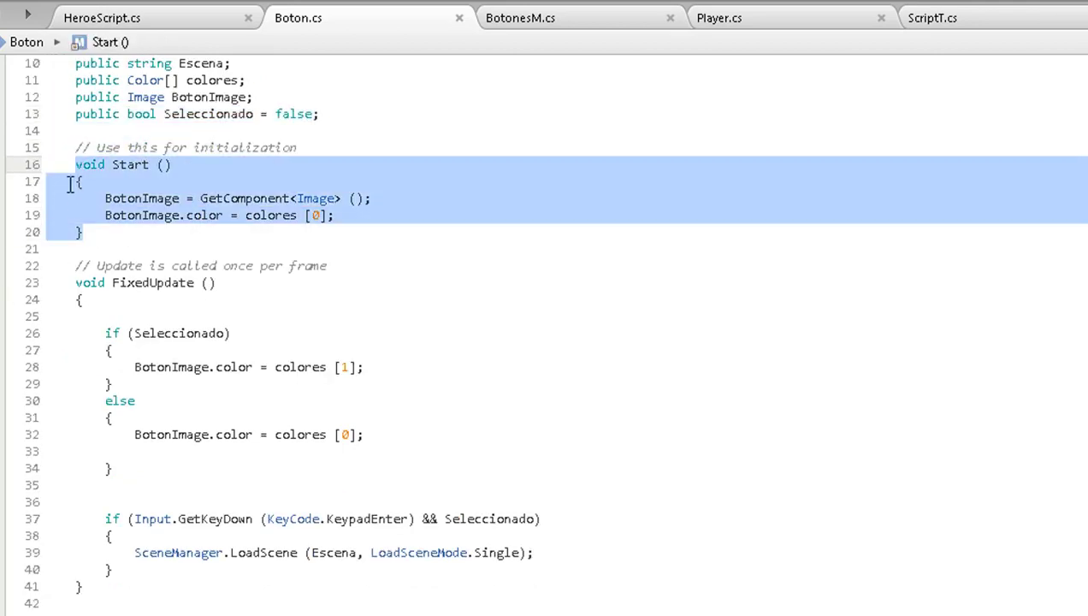
pyautogui.click(152, 213)
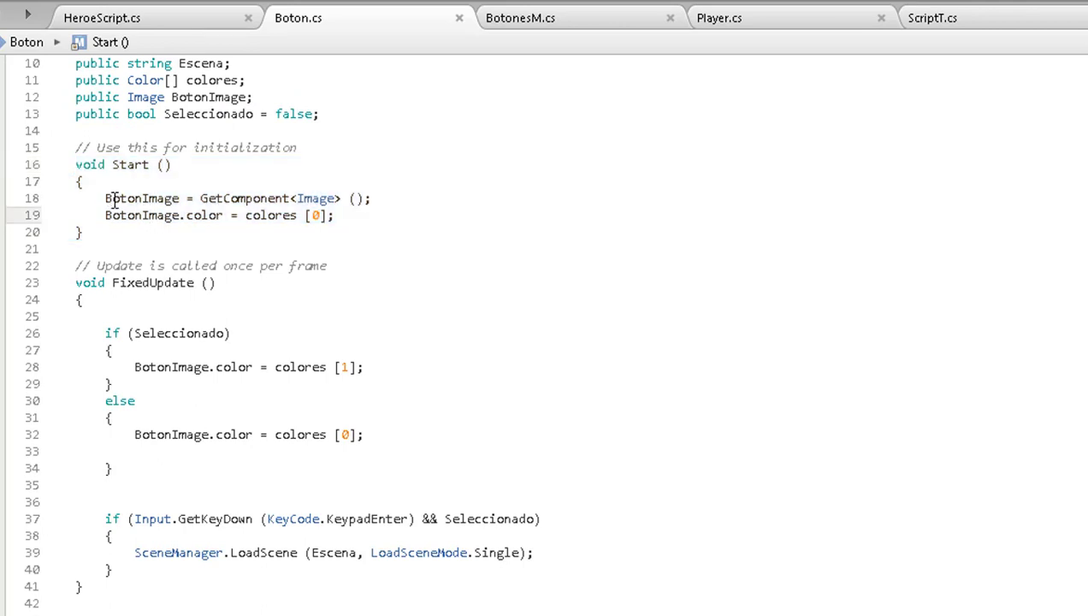
pyautogui.doubleClick(240, 96)
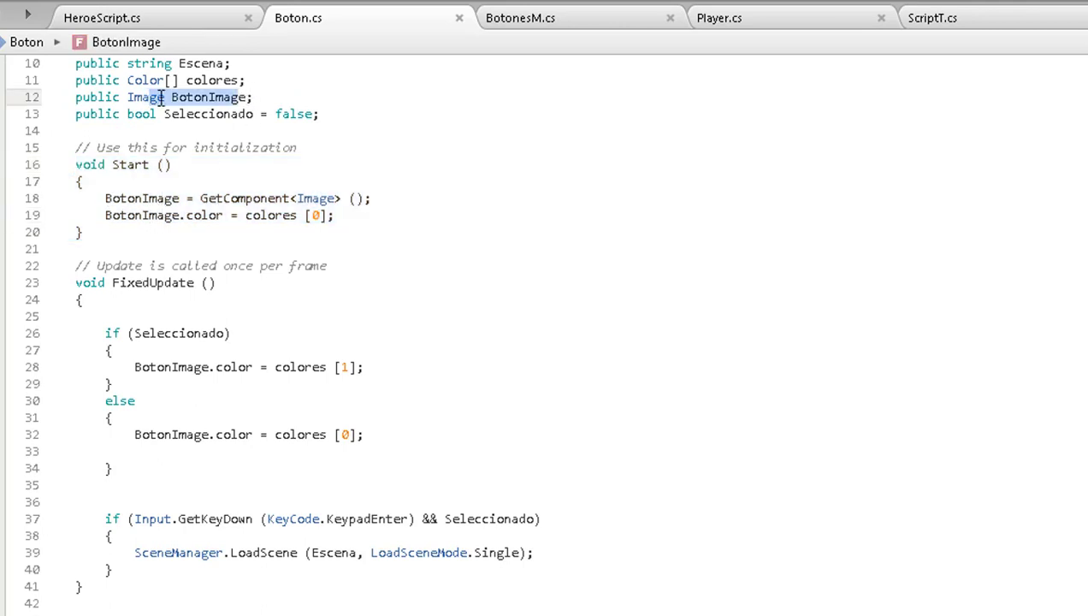
pyautogui.moveTo(391, 197); pyautogui.dragTo(103, 198)
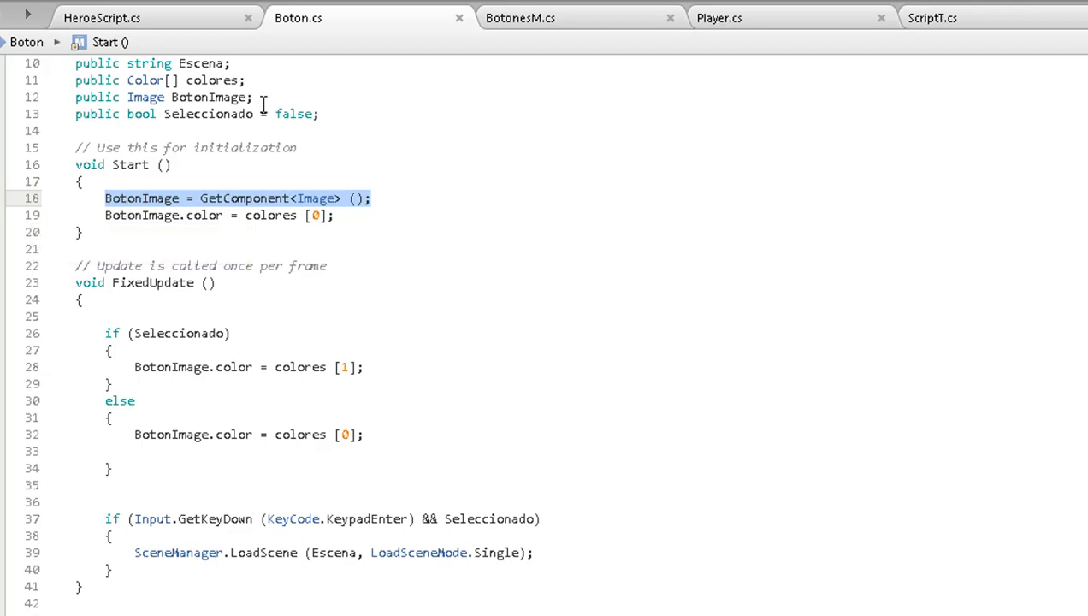
pyautogui.scroll(-2, 268, 212)
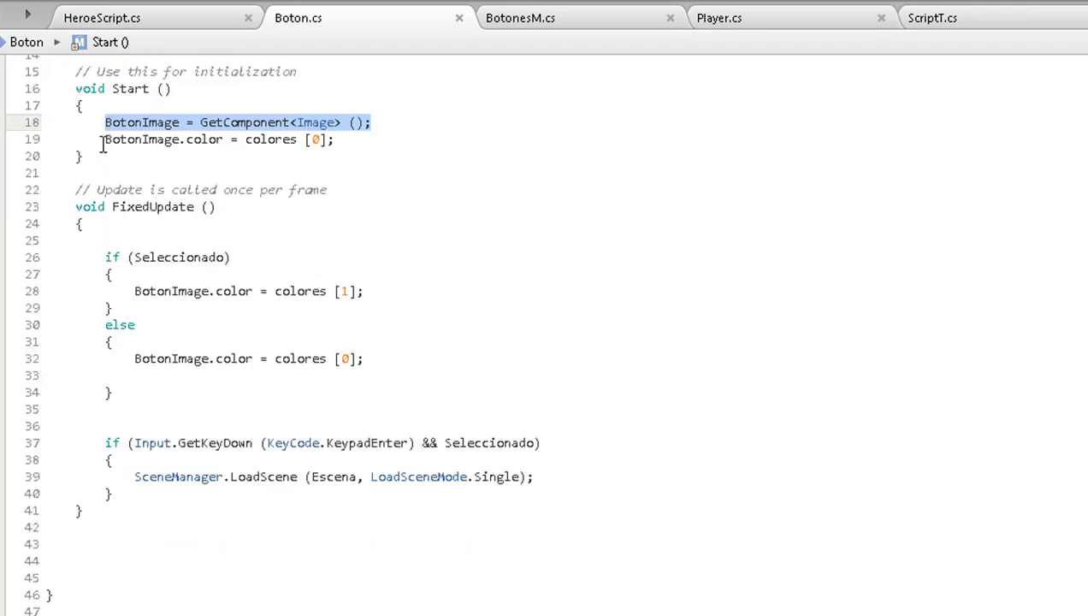
pyautogui.moveTo(106, 143); pyautogui.dragTo(230, 142)
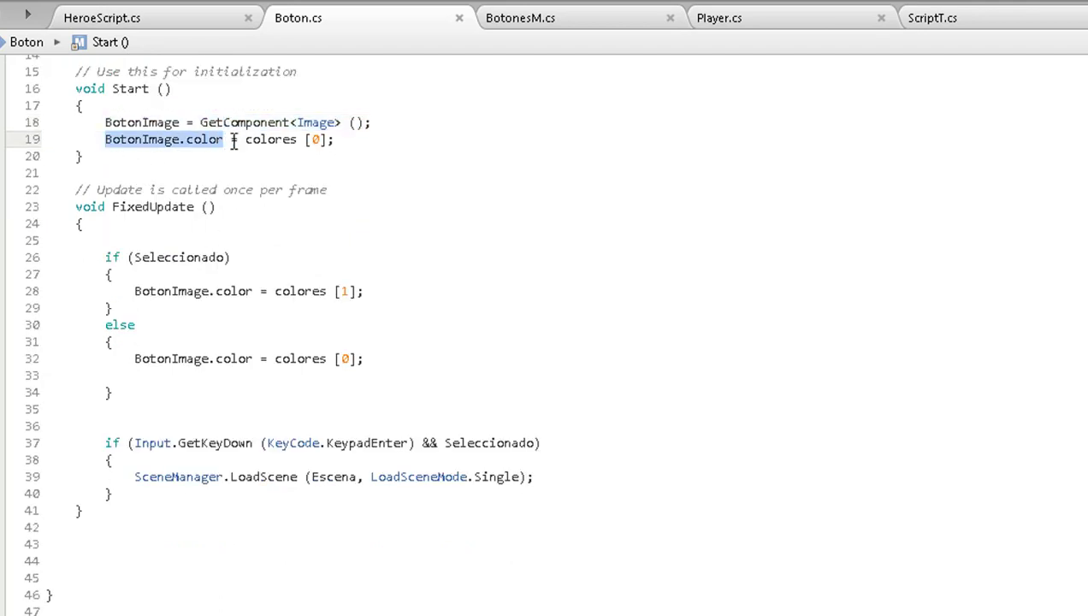
pyautogui.moveTo(352, 141); pyautogui.dragTo(72, 137)
pyautogui.scroll(3, 374, 214)
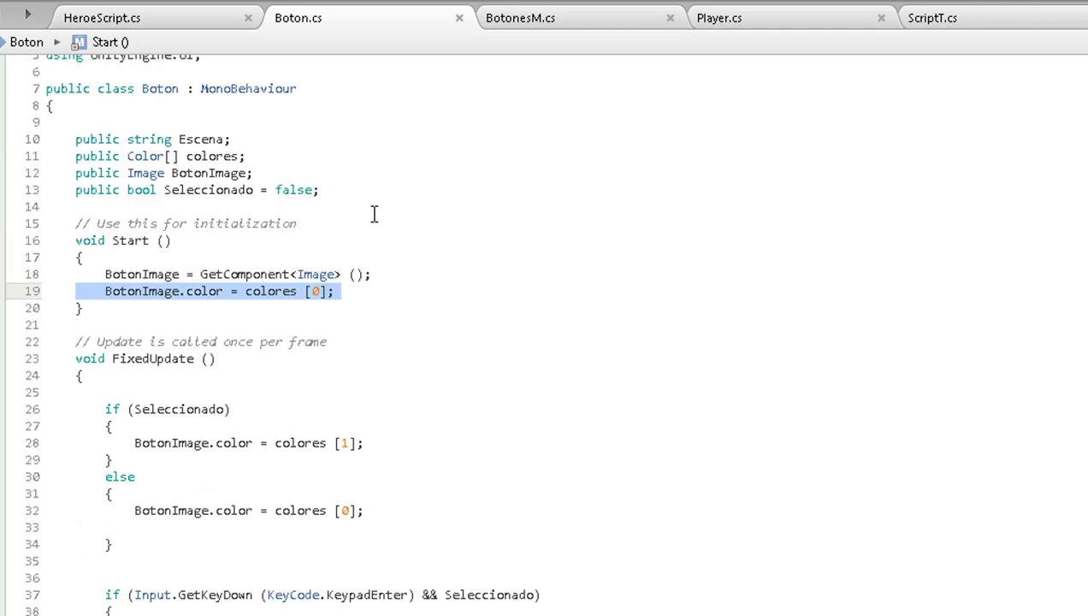
pyautogui.click(342, 290)
pyautogui.doubleClick(315, 291)
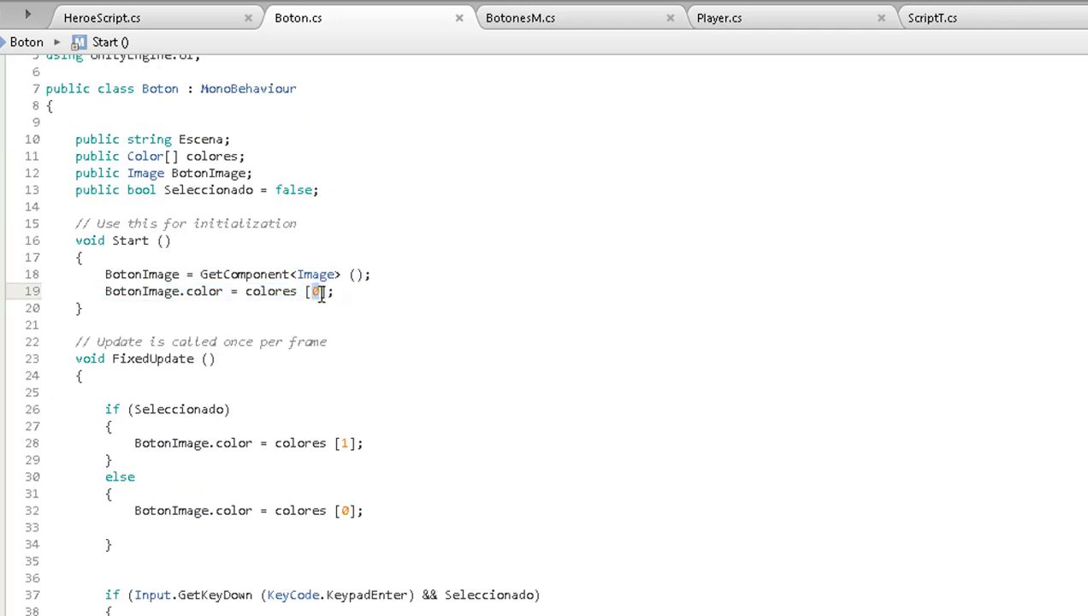
pyautogui.click(426, 292)
pyautogui.click(684, 47)
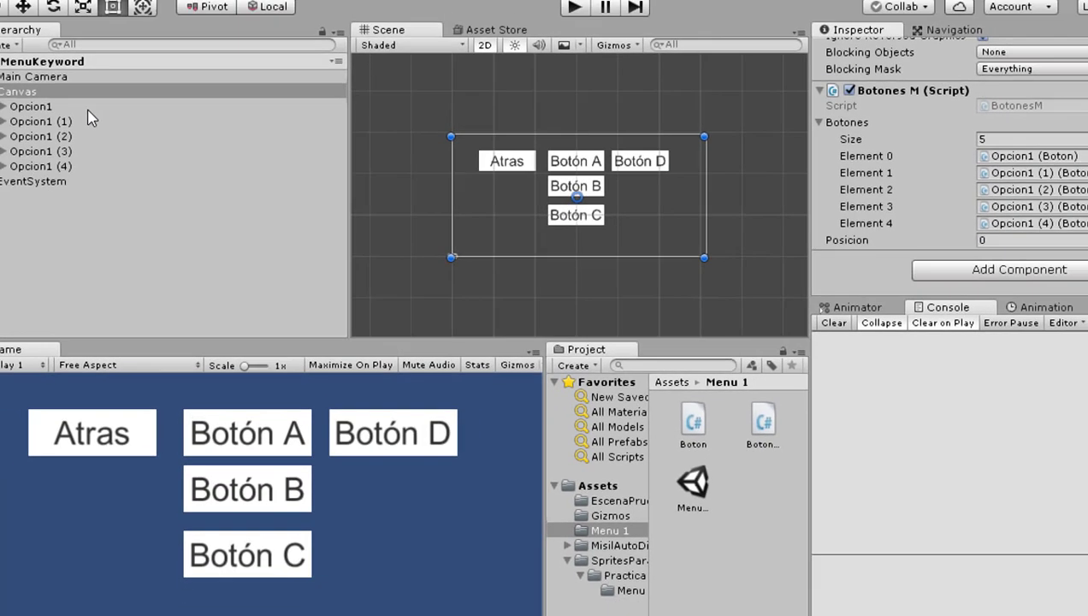
pyautogui.click(189, 83)
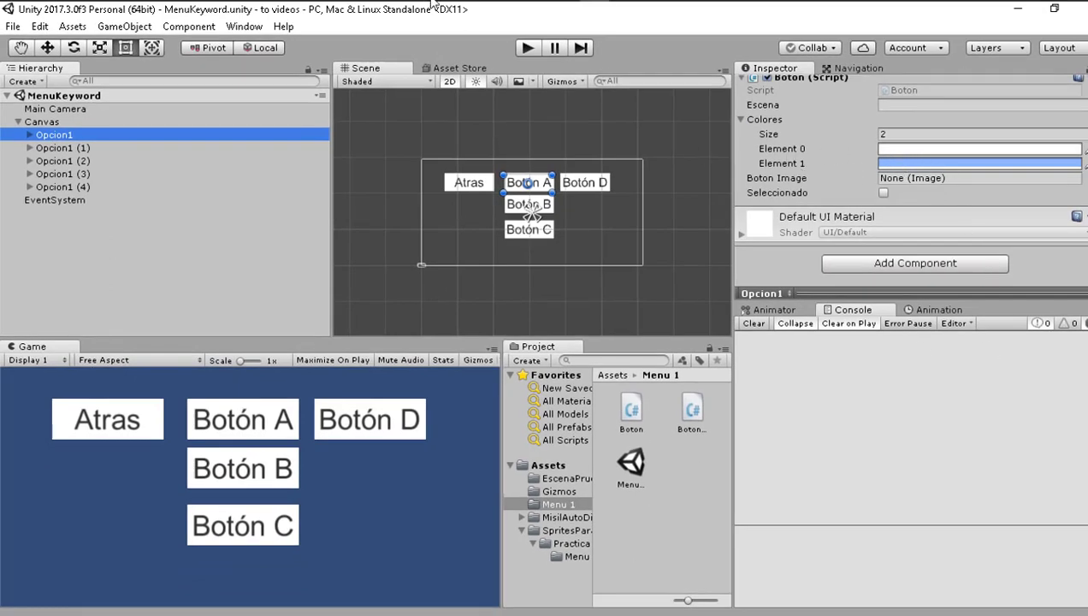
pyautogui.moveTo(617, 19)
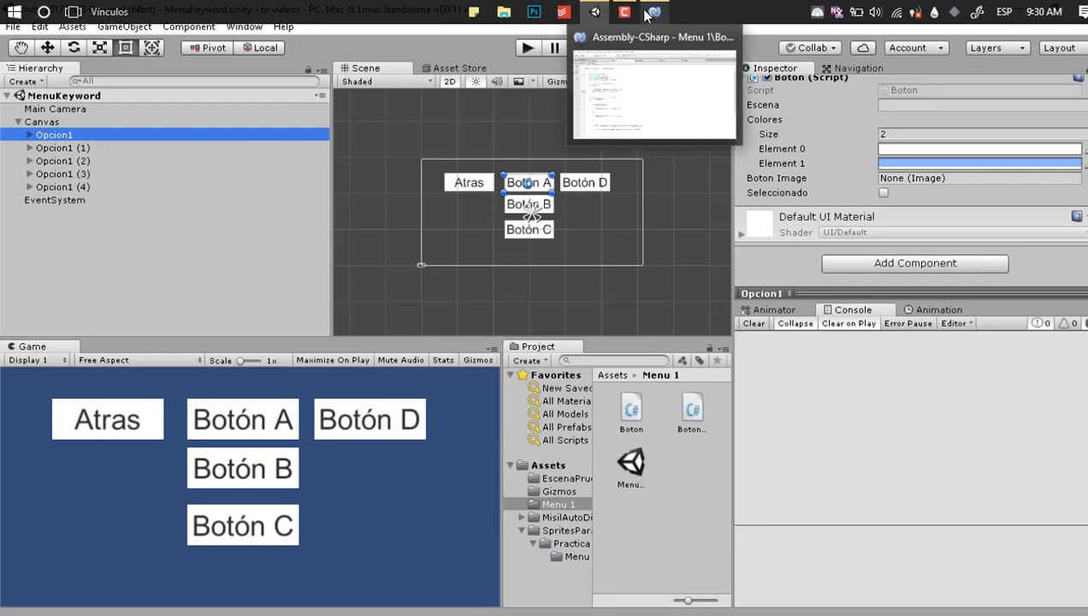
pyautogui.click(654, 12)
pyautogui.scroll(-2, 140, 321)
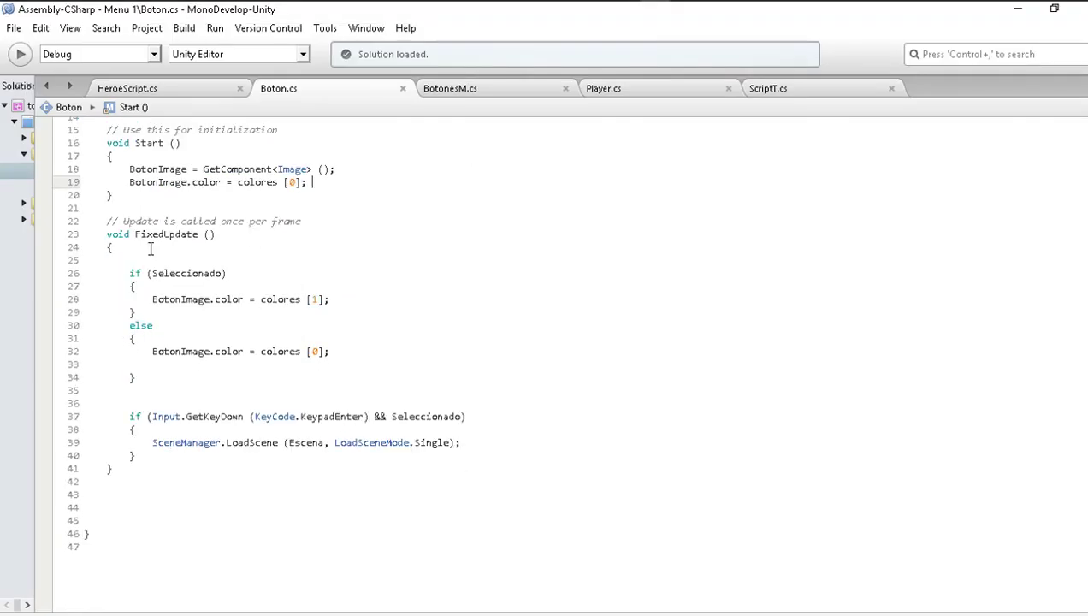
pyautogui.click(119, 247)
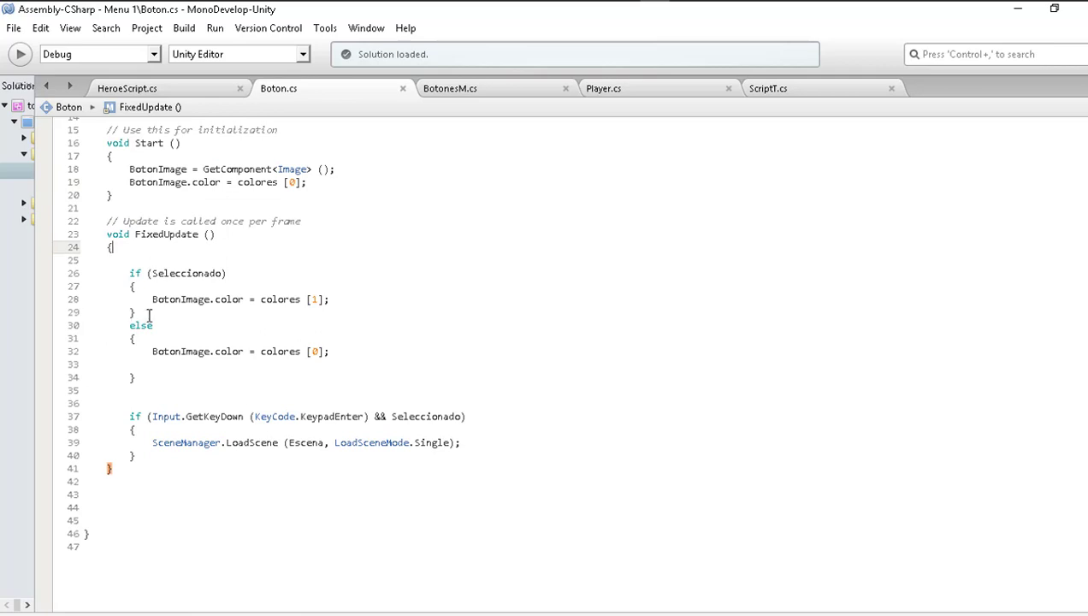
pyautogui.moveTo(125, 260); pyautogui.dragTo(260, 299)
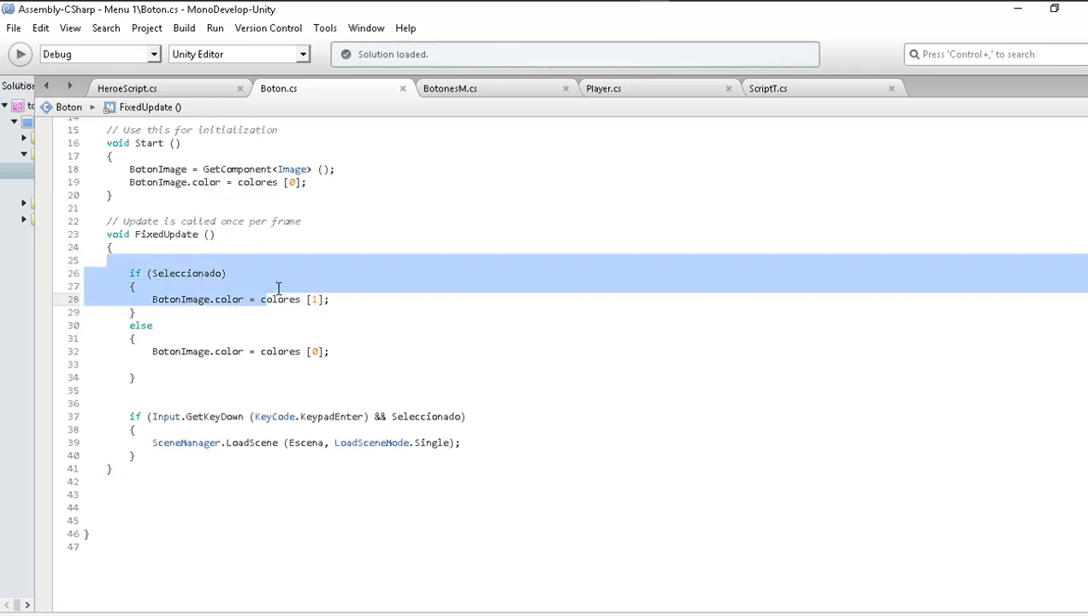
pyautogui.click(177, 310)
pyautogui.moveTo(153, 299); pyautogui.dragTo(336, 301)
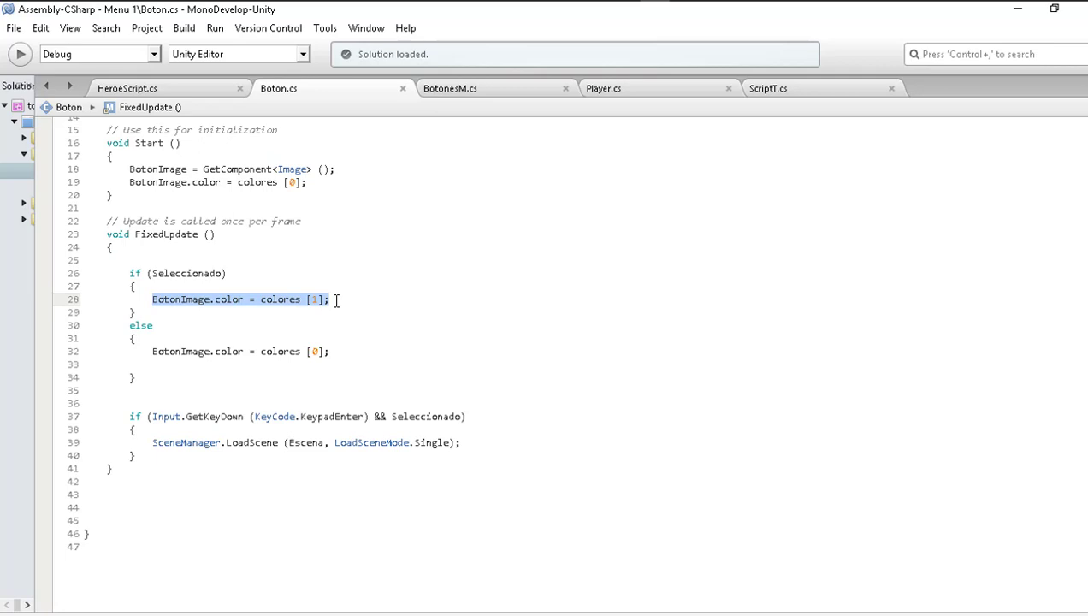
pyautogui.doubleClick(126, 324)
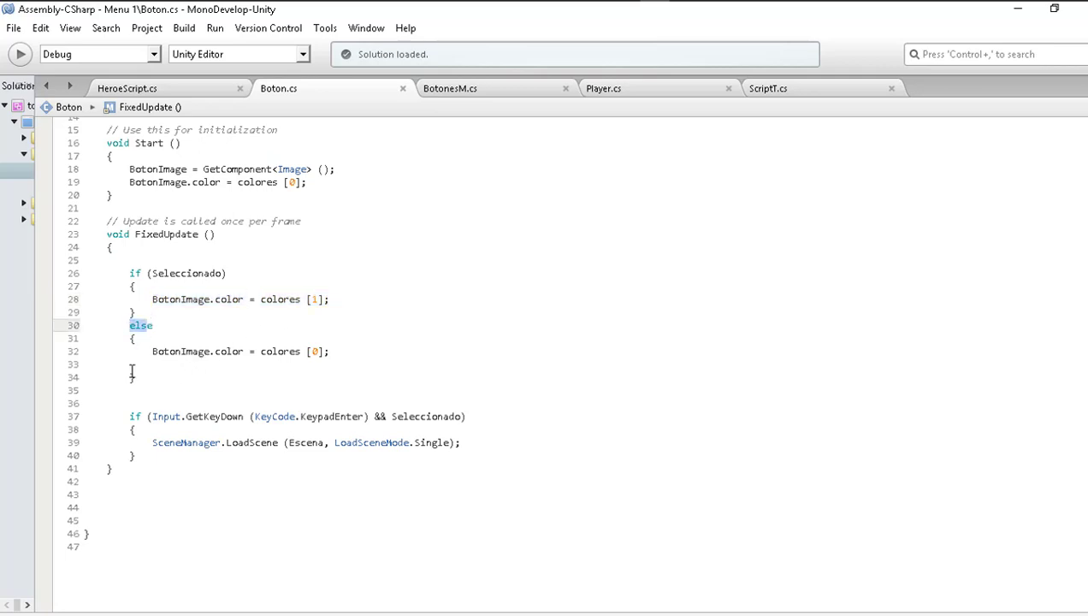
pyautogui.moveTo(136, 386); pyautogui.dragTo(116, 326)
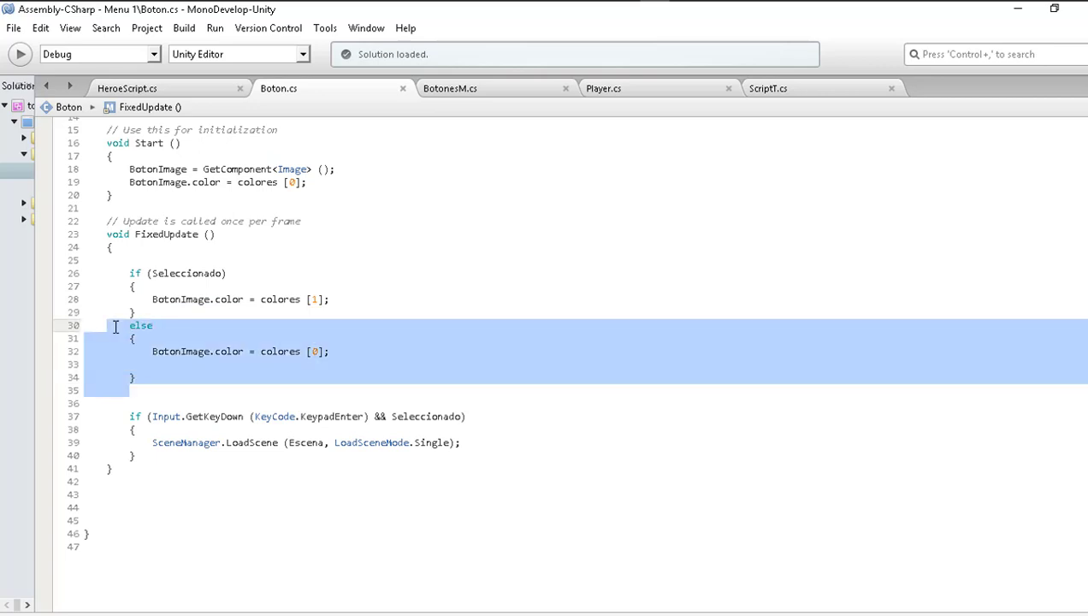
pyautogui.click(327, 351)
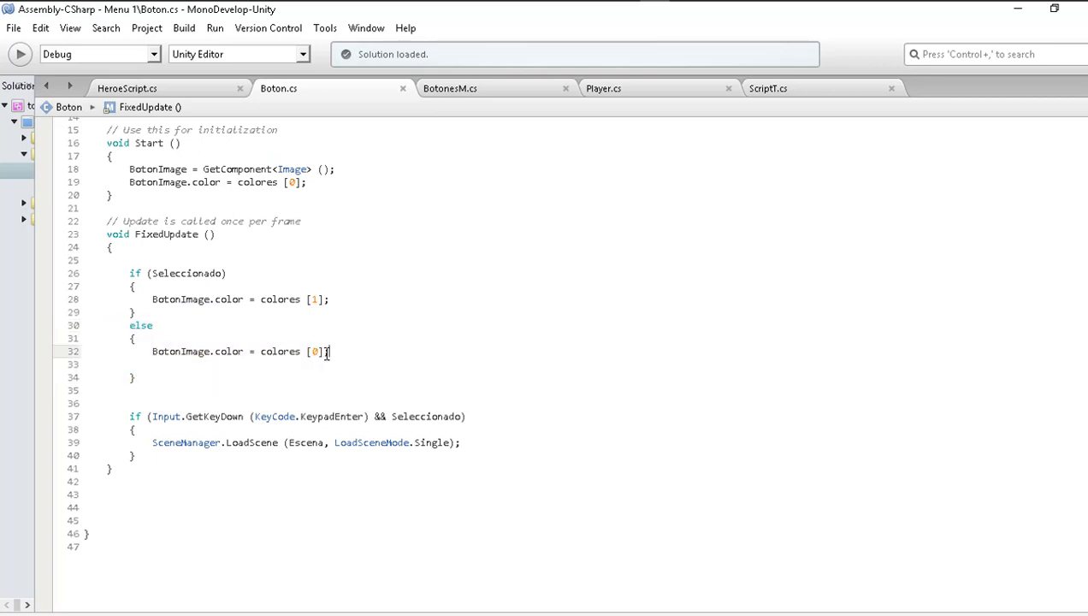
pyautogui.scroll(-2, 284, 410)
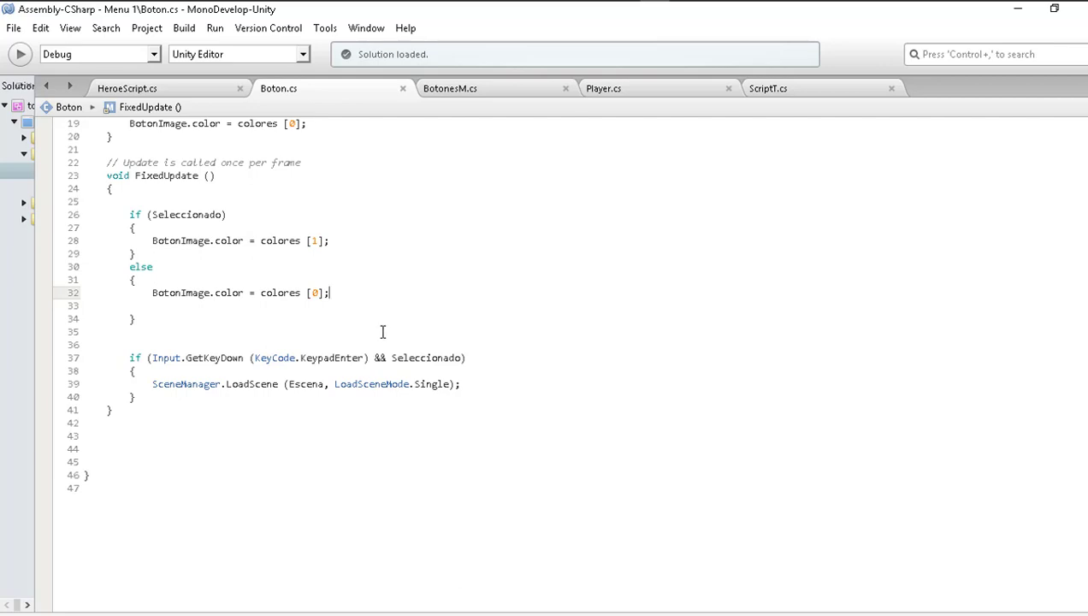
pyautogui.scroll(-2, 384, 330)
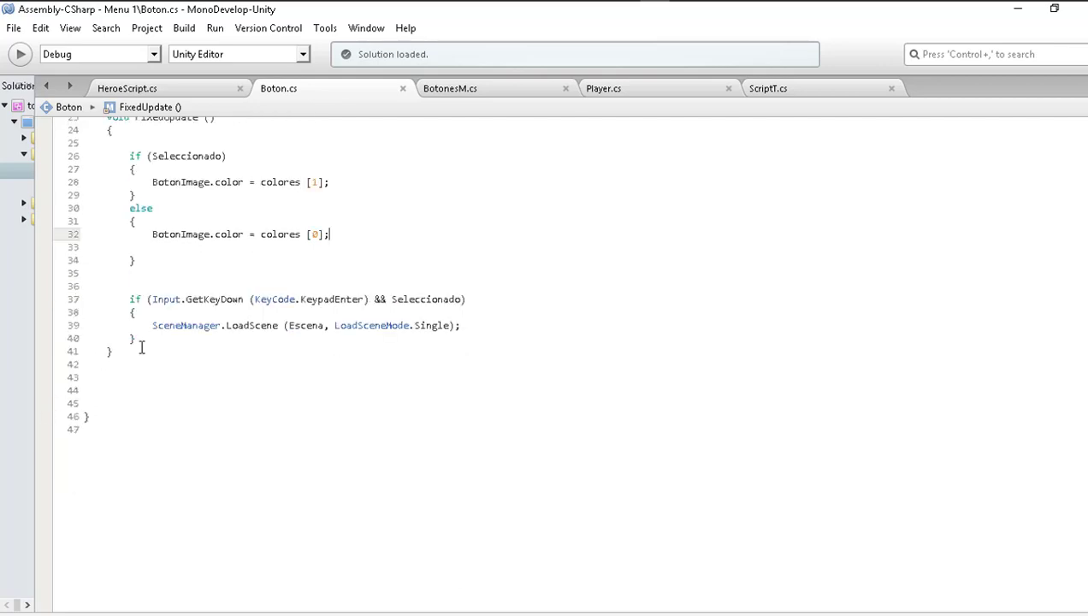
pyautogui.moveTo(130, 299); pyautogui.dragTo(201, 300)
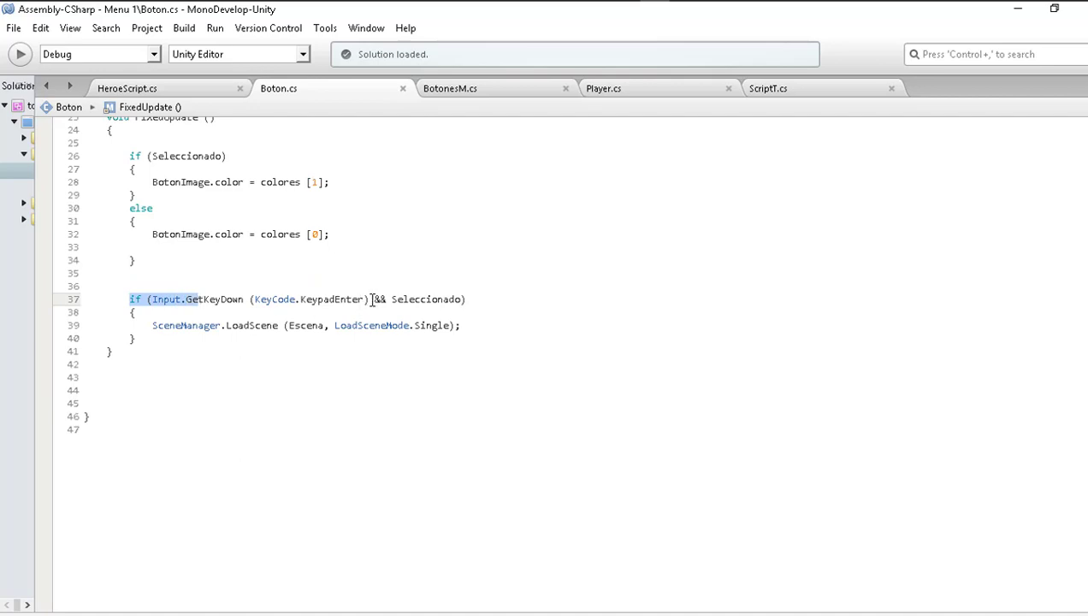
pyautogui.moveTo(369, 299); pyautogui.dragTo(150, 299)
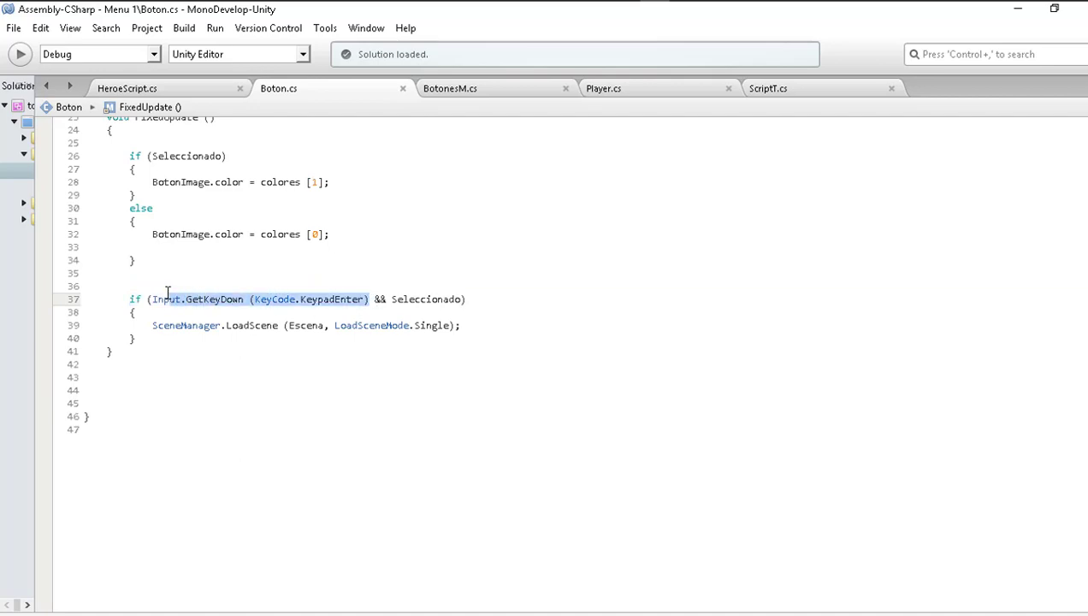
pyautogui.click(386, 299)
pyautogui.moveTo(461, 299); pyautogui.dragTo(393, 299)
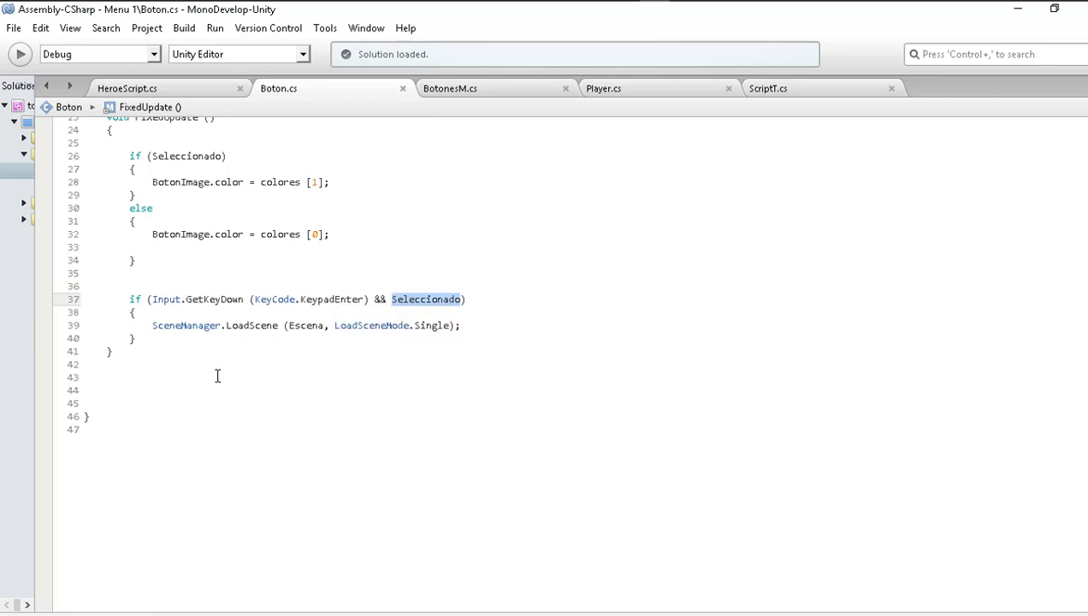
pyautogui.moveTo(154, 326)
pyautogui.mouseDown()
pyautogui.moveTo(198, 341)
pyautogui.moveTo(221, 326)
pyautogui.moveTo(280, 327)
pyautogui.mouseUp()
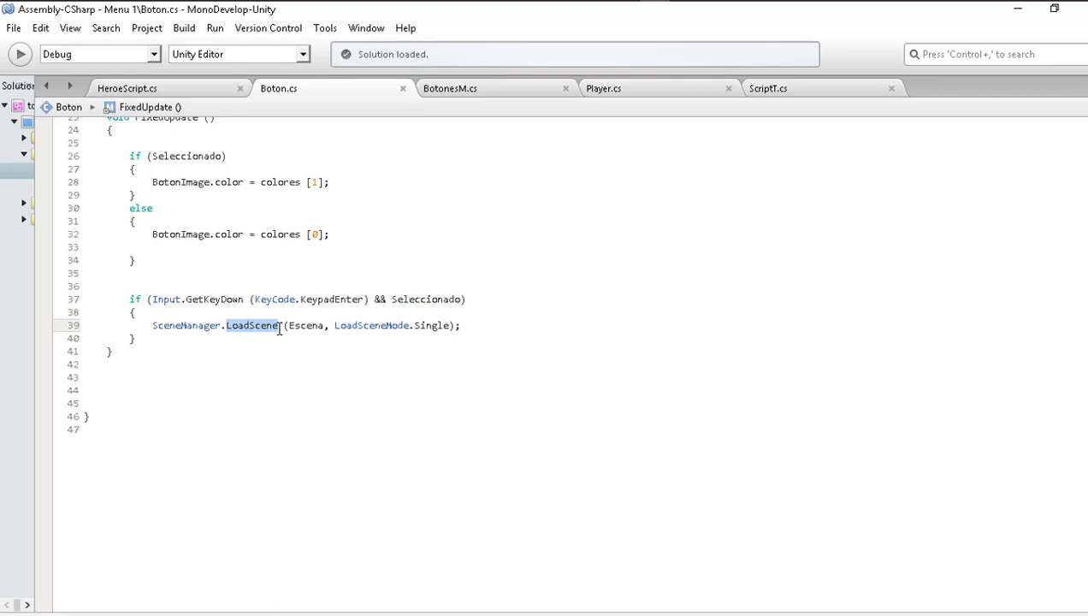
pyautogui.moveTo(306, 327)
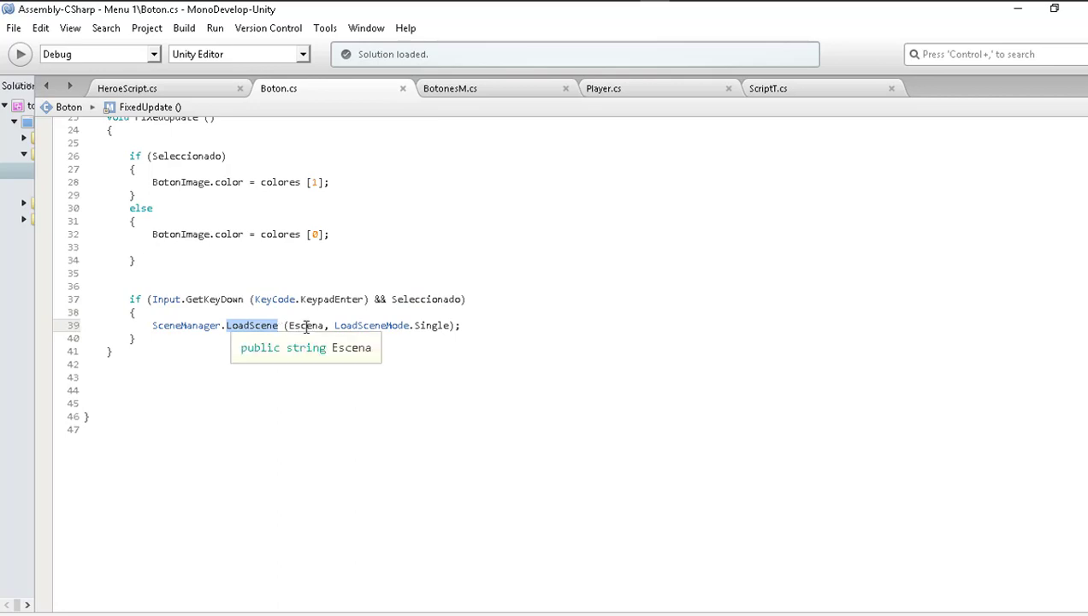
pyautogui.scroll(8, 306, 328)
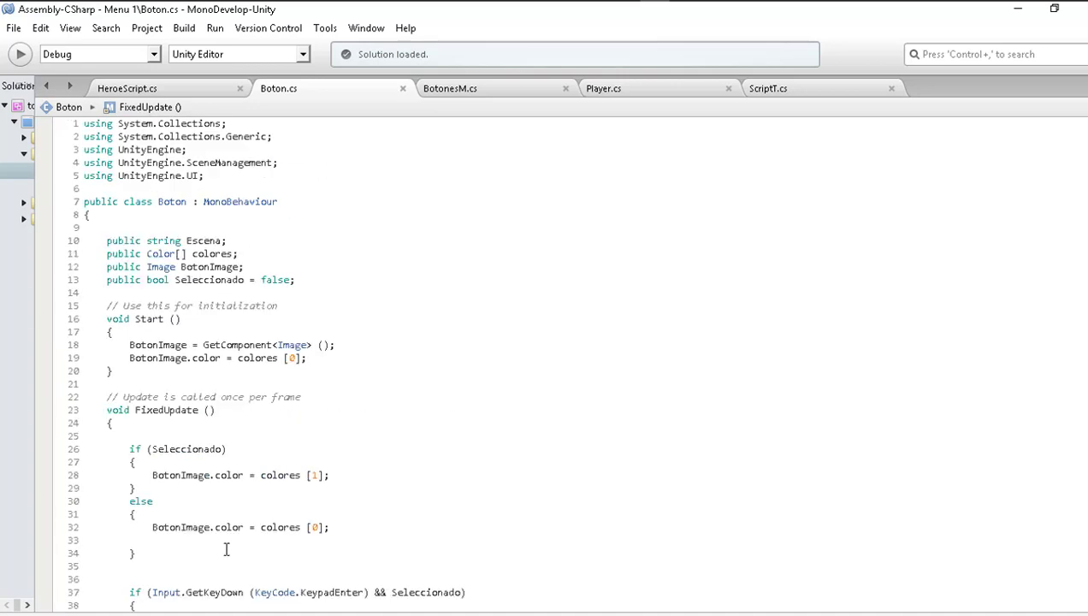
pyautogui.moveTo(106, 240); pyautogui.dragTo(245, 239)
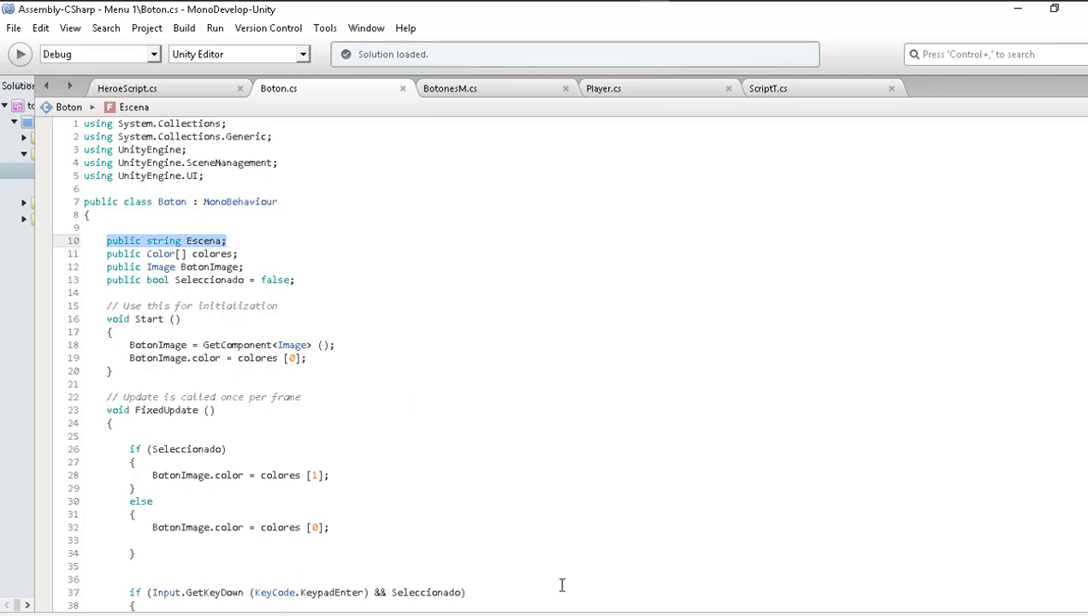
pyautogui.scroll(-6, 565, 577)
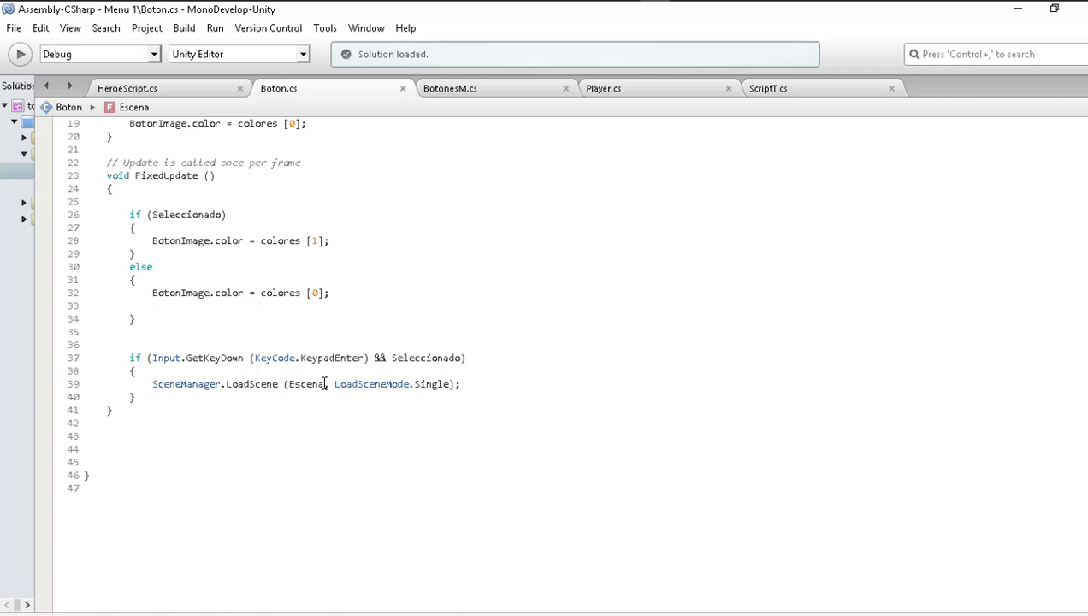
pyautogui.moveTo(326, 384); pyautogui.dragTo(291, 386)
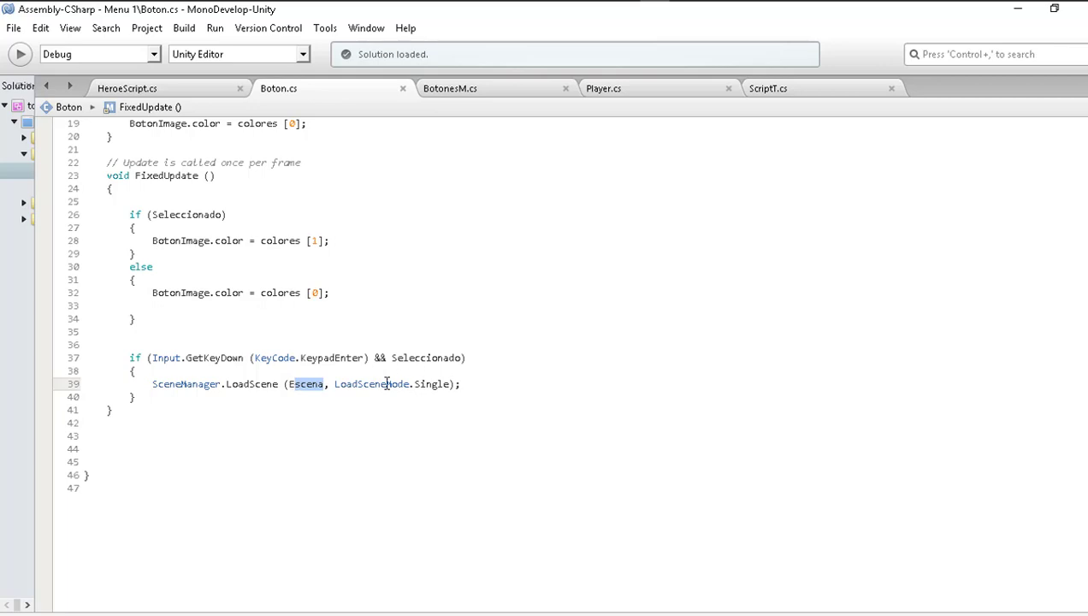
pyautogui.moveTo(357, 384); pyautogui.dragTo(387, 384)
pyautogui.moveTo(458, 384); pyautogui.dragTo(129, 384)
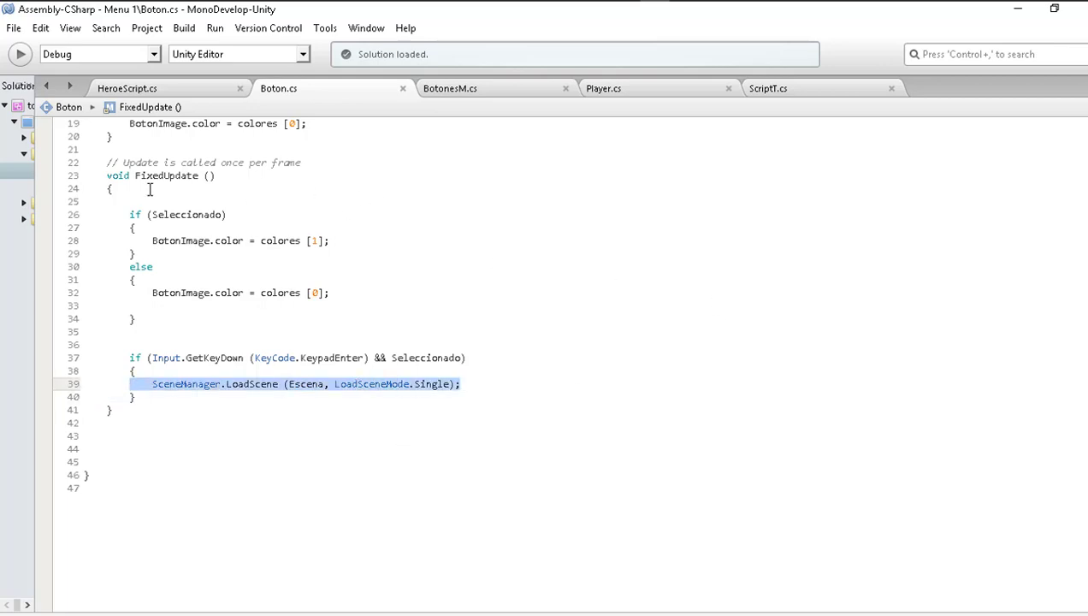
pyautogui.hotkey('alt', 'Tab')
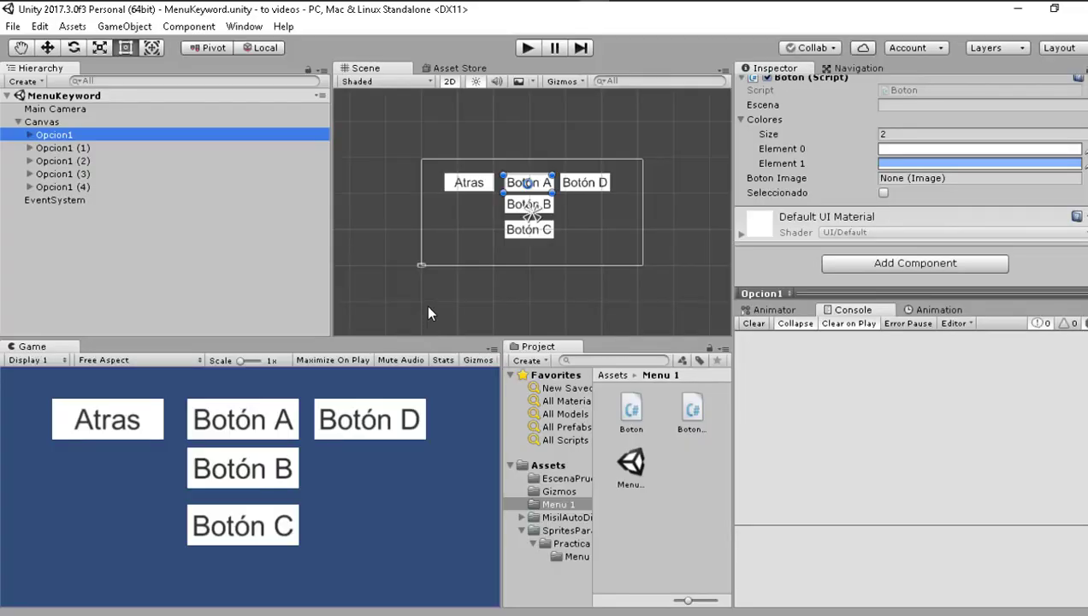
pyautogui.scroll(3, 808, 132)
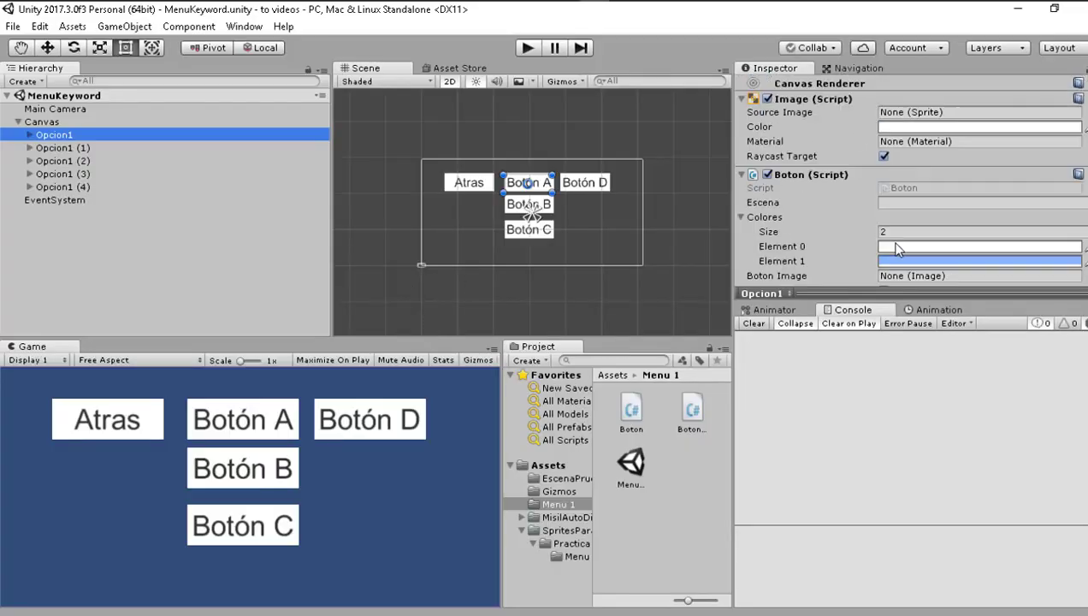
pyautogui.click(759, 217)
pyautogui.scroll(-1, 795, 233)
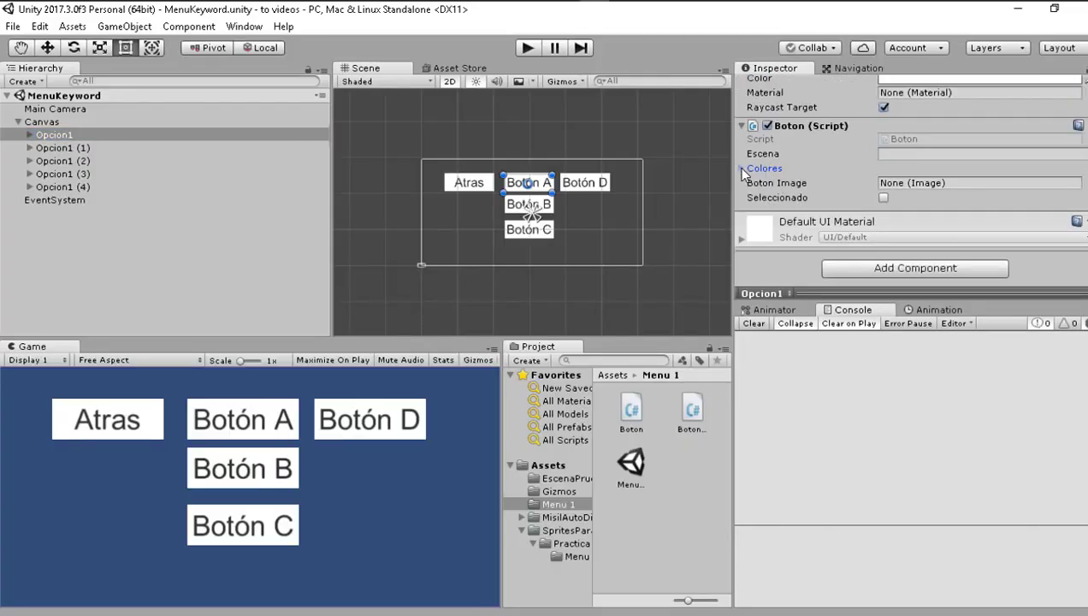
pyautogui.click(742, 168)
pyautogui.click(773, 176)
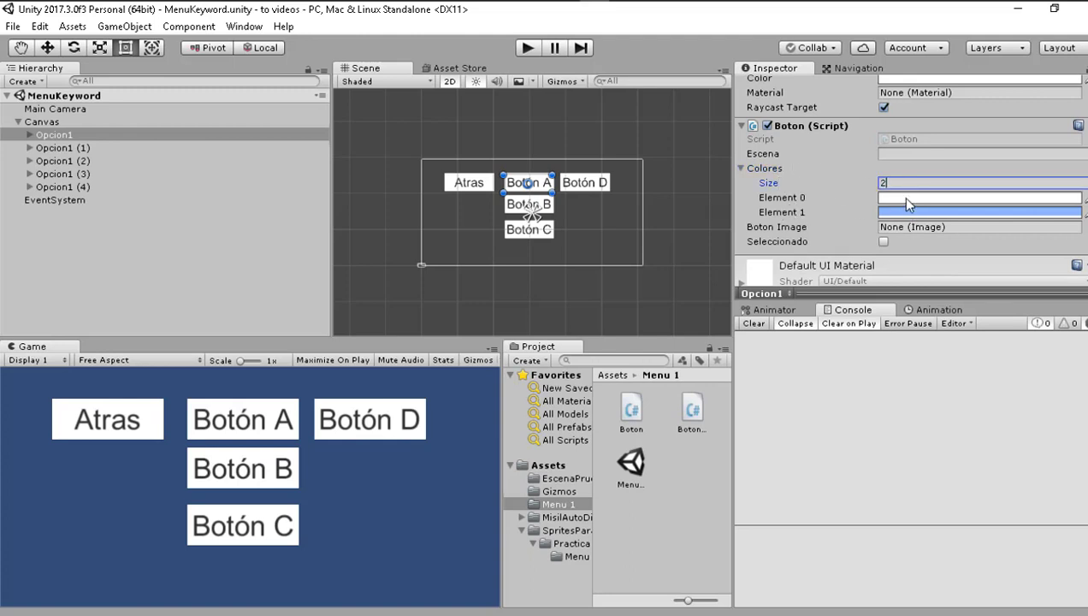
pyautogui.click(900, 197)
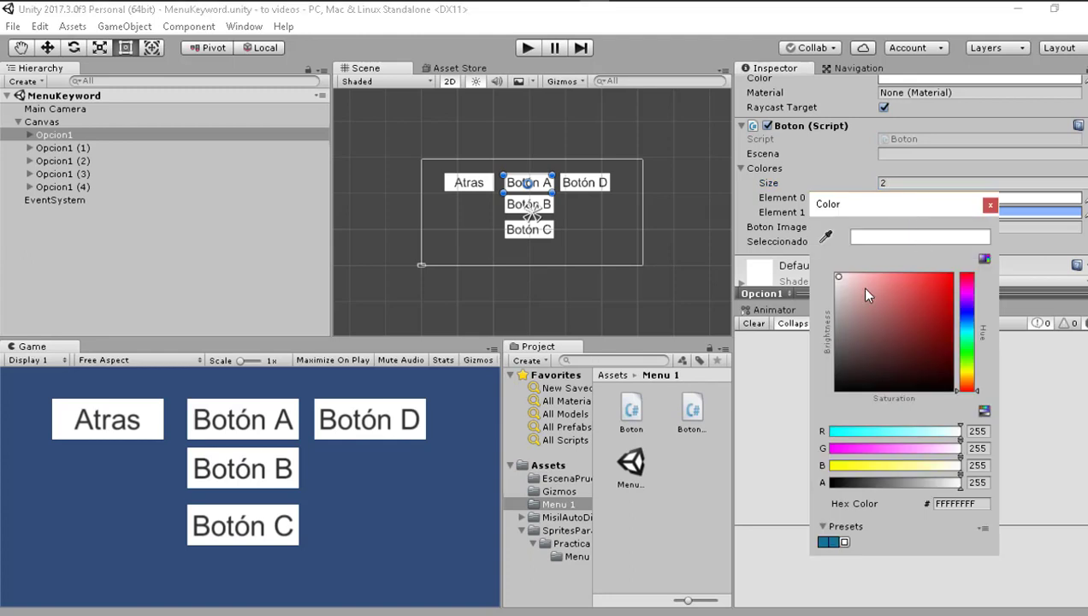
pyautogui.click(1005, 212)
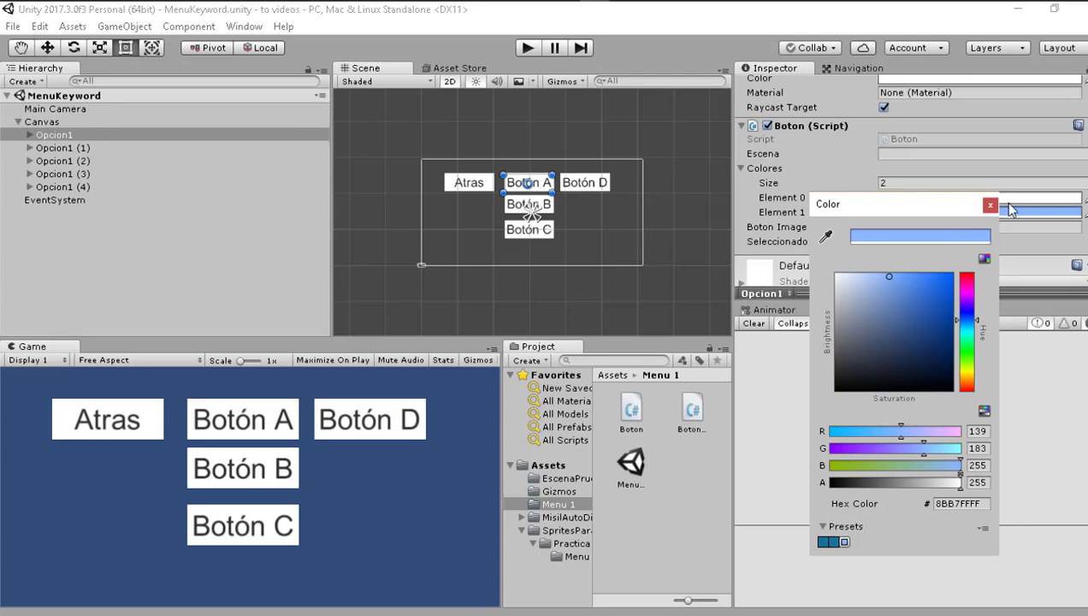
pyautogui.click(990, 206)
# Open the BotonesM.cs tab in MonoDevelop, then view the Canvas's Botones M script in Unity
pyautogui.hotkey('alt', 'Tab')
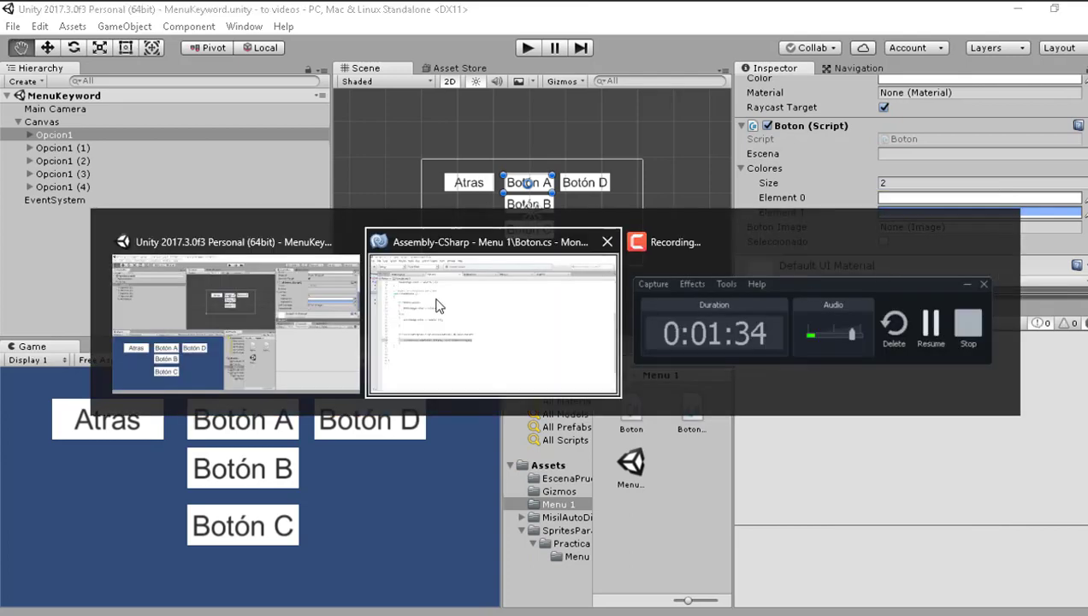
pyautogui.click(490, 91)
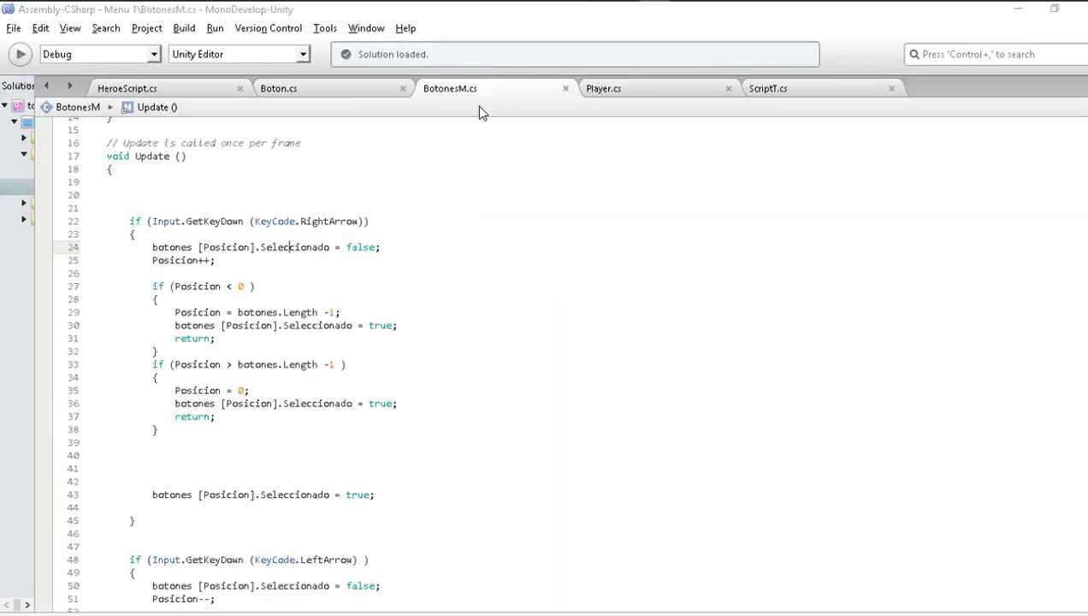
pyautogui.hotkey('alt', 'Tab')
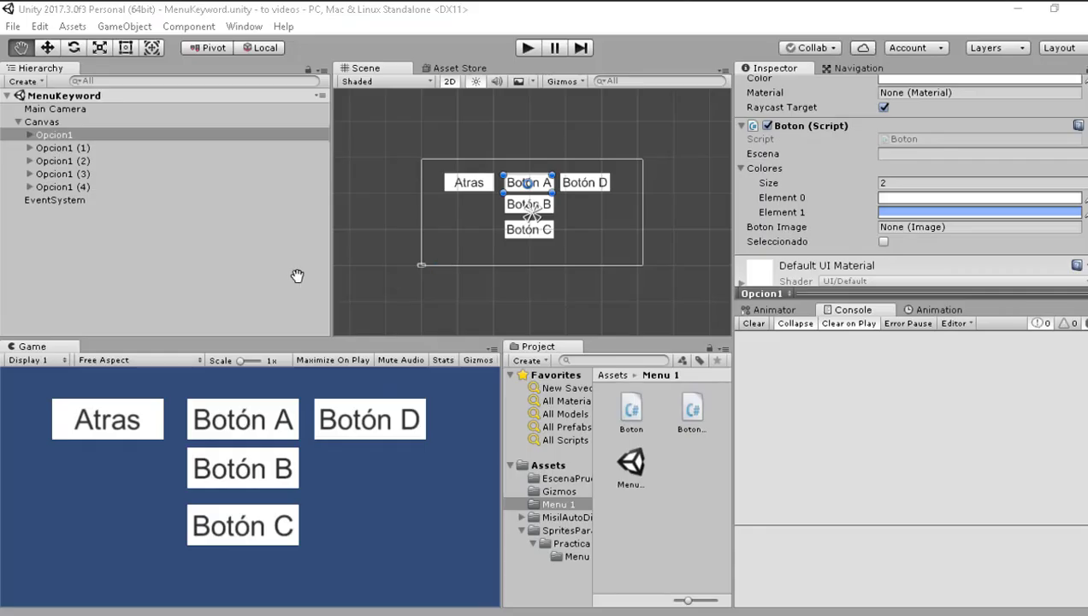
pyautogui.click(45, 123)
pyautogui.scroll(-5, 962, 208)
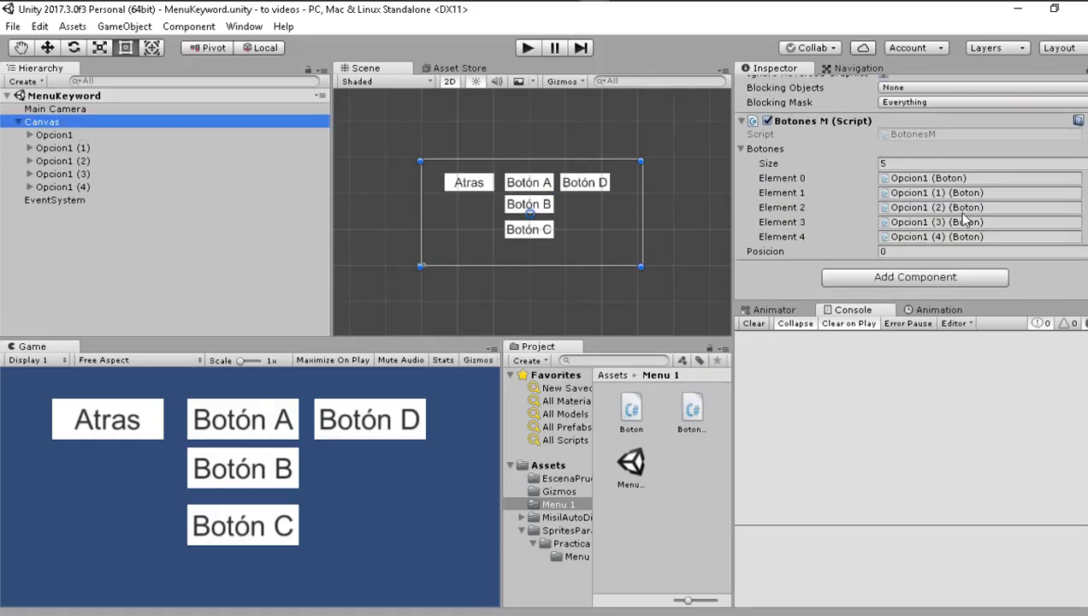
# Return to BotonesM.cs in MonoDevelop and select its public field declarations
pyautogui.hotkey('alt', 'Tab')
pyautogui.click(439, 299)
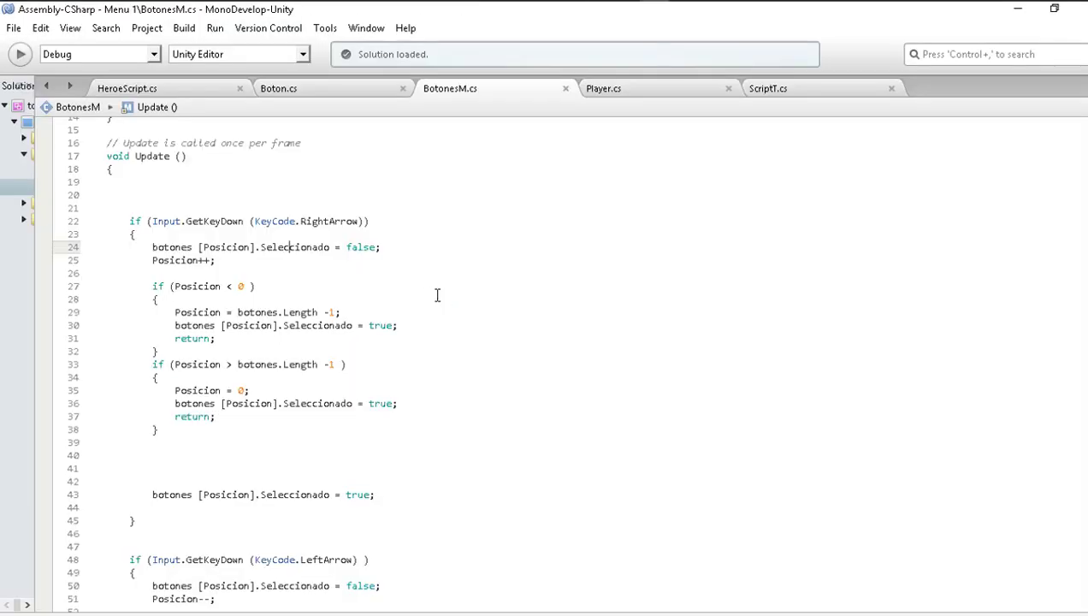
pyautogui.scroll(3, 368, 367)
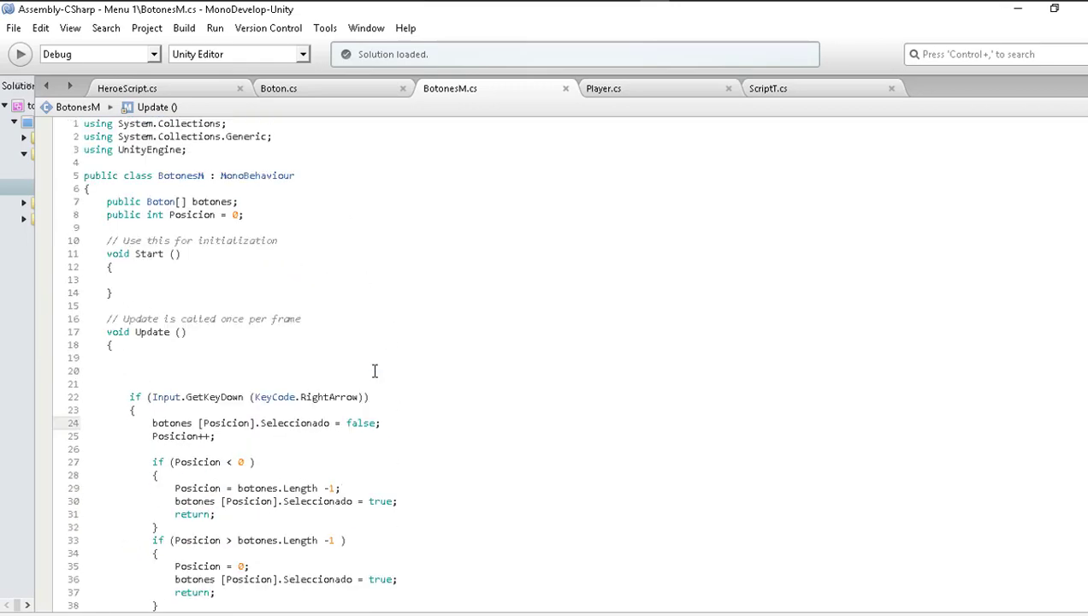
pyautogui.moveTo(244, 214); pyautogui.dragTo(79, 200)
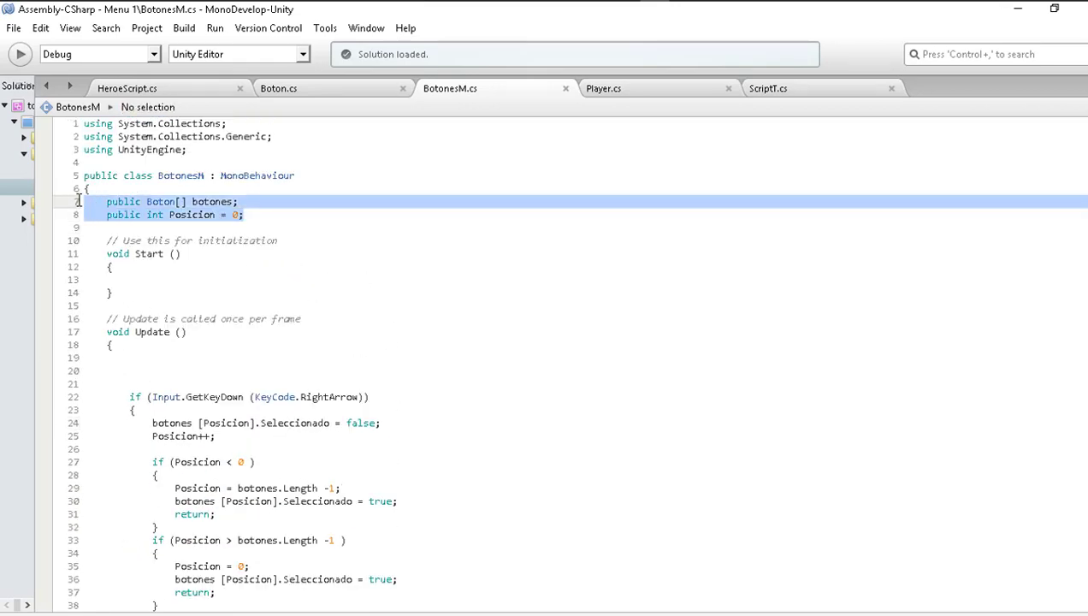
pyautogui.scroll(-2, 267, 286)
pyautogui.scroll(-2, 176, 469)
pyautogui.scroll(-1, 169, 496)
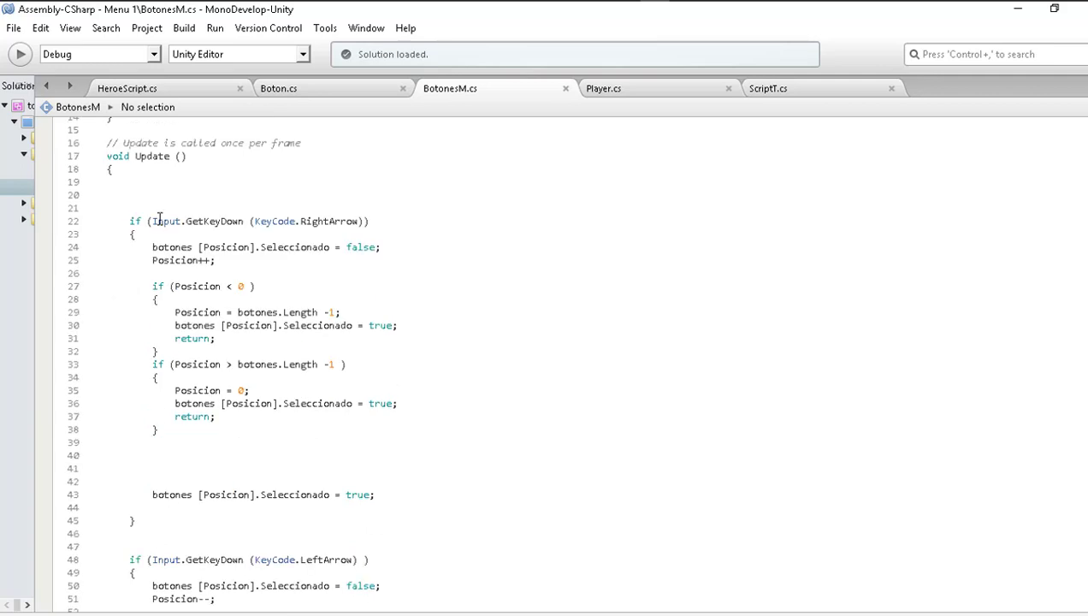
# Select the Update header, the RightArrow key check, and botones[Posicion] on line 24
pyautogui.moveTo(117, 172); pyautogui.dragTo(96, 155)
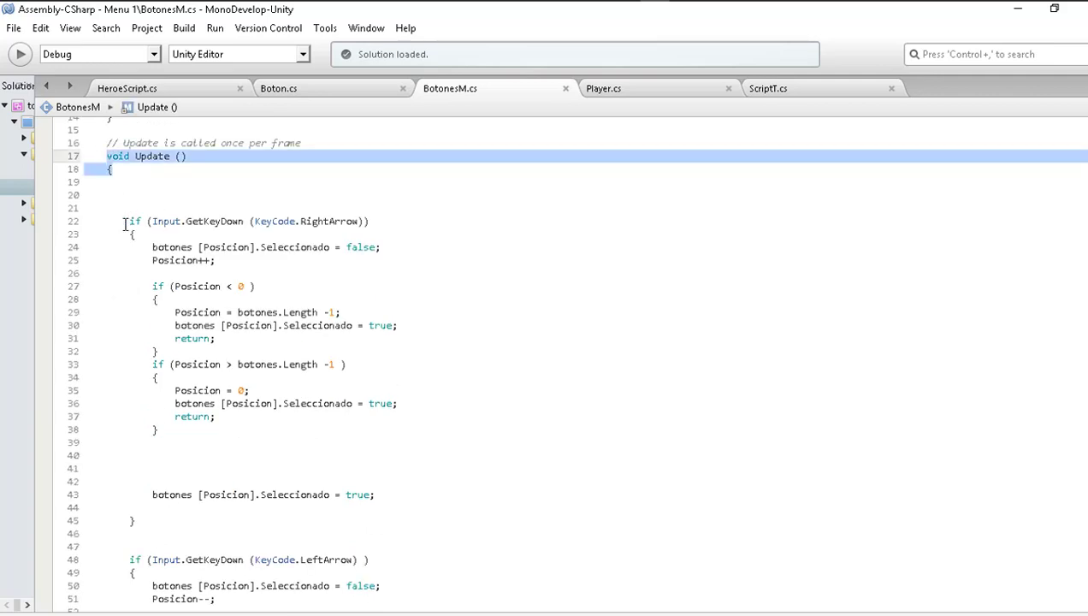
pyautogui.moveTo(125, 223); pyautogui.dragTo(390, 222)
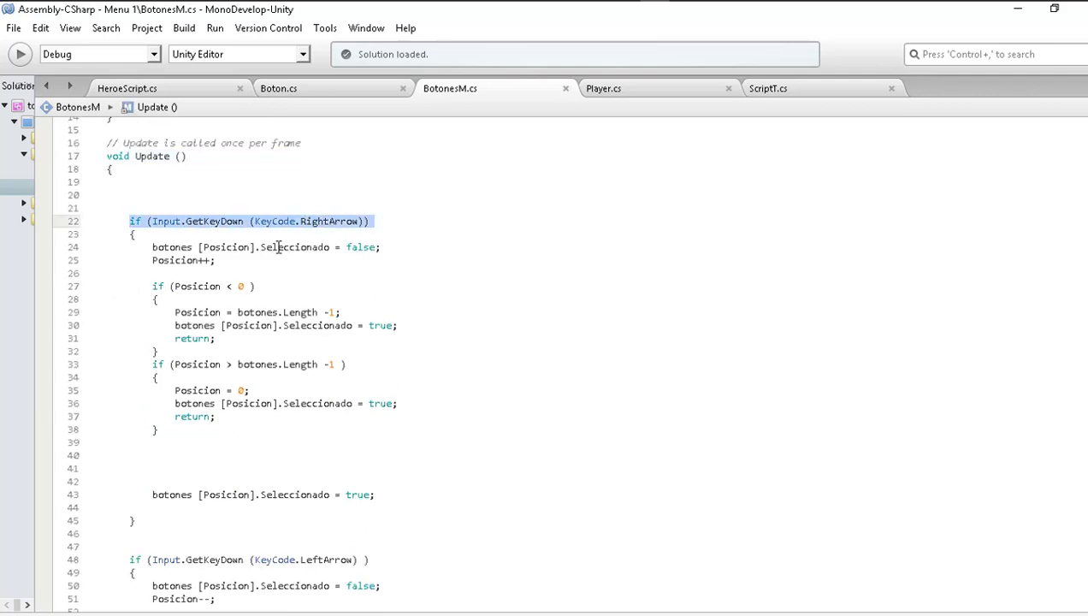
pyautogui.moveTo(153, 247); pyautogui.dragTo(195, 247)
pyautogui.scroll(5, 195, 247)
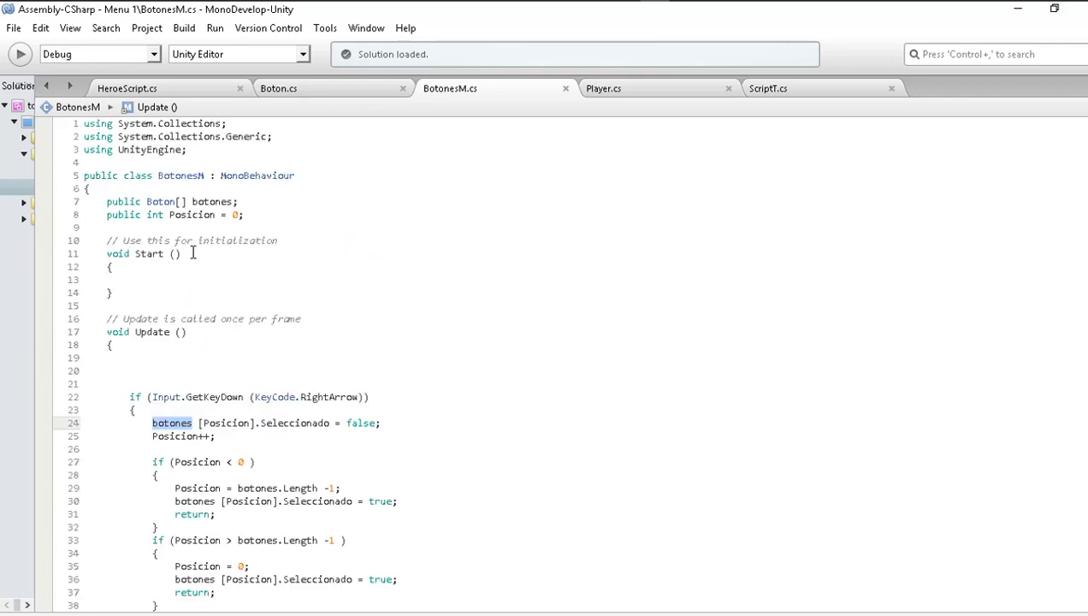
pyautogui.scroll(-2, 213, 205)
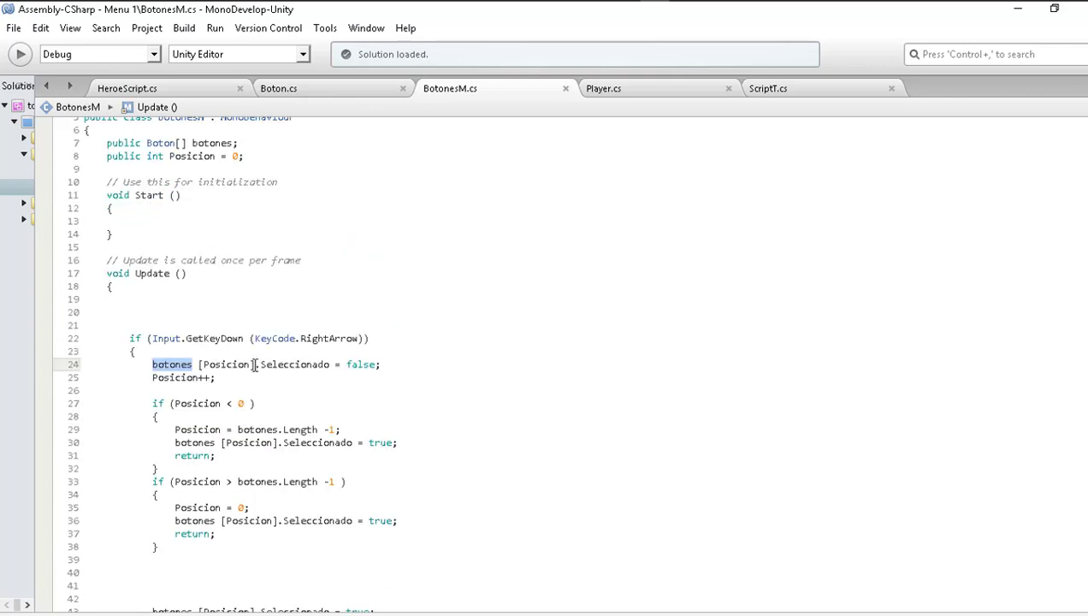
pyautogui.moveTo(254, 364); pyautogui.dragTo(214, 351)
pyautogui.click(240, 157)
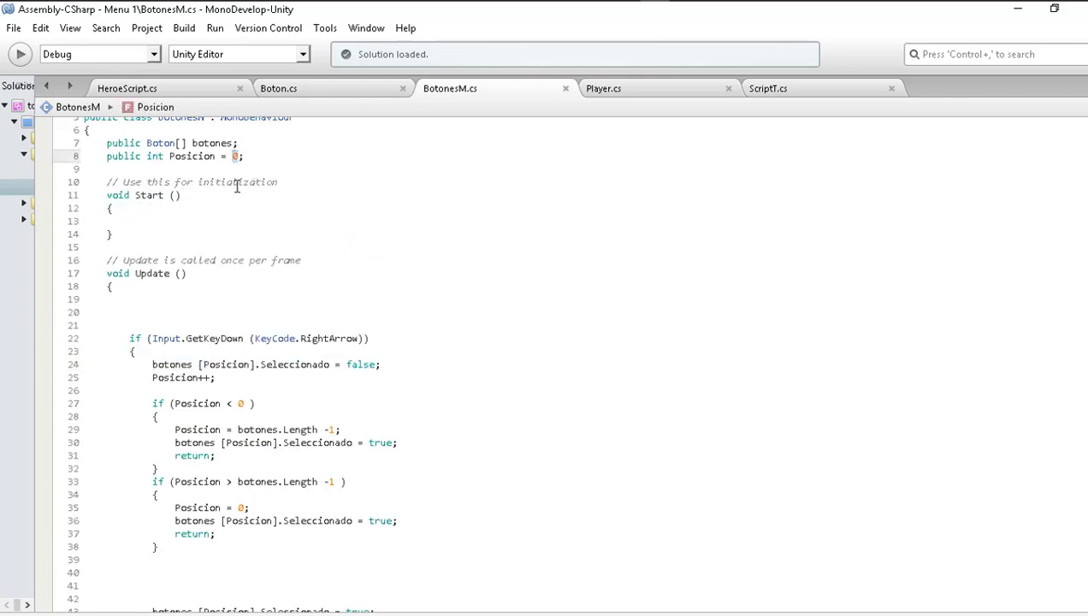
# Select the line unselecting the current button and the Posicion++ line, then return to Unity
pyautogui.scroll(-2, 231, 338)
pyautogui.click(261, 306)
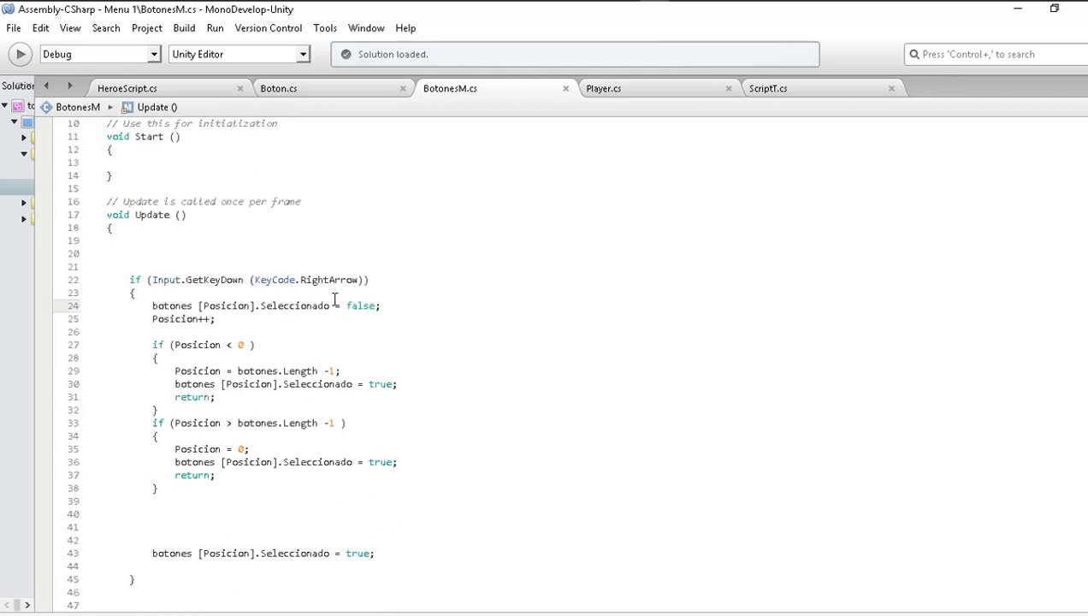
pyautogui.moveTo(385, 306); pyautogui.dragTo(142, 308)
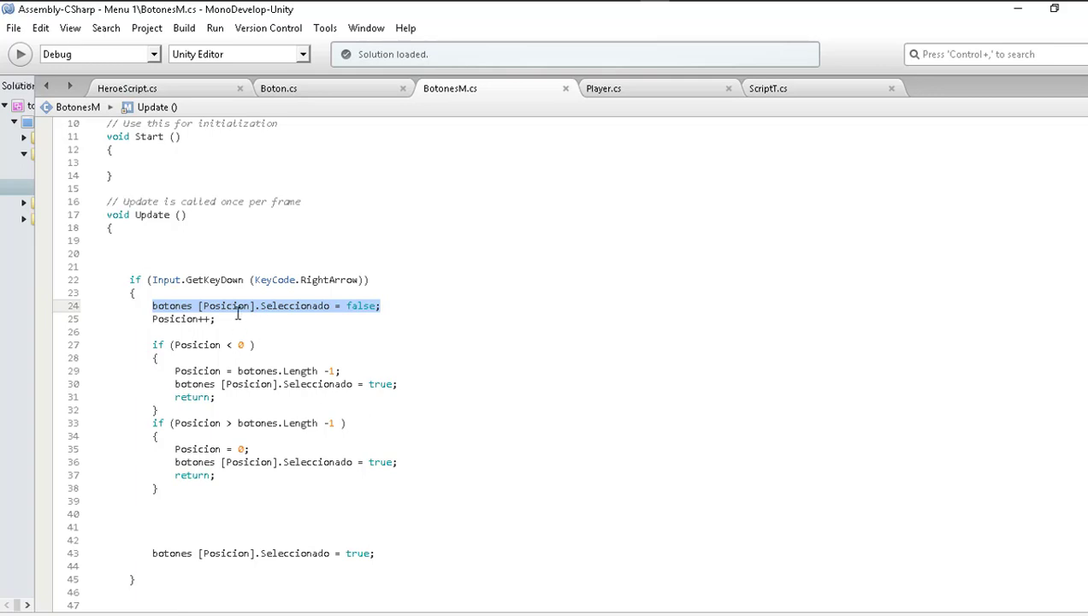
pyautogui.moveTo(333, 318); pyautogui.dragTo(154, 320)
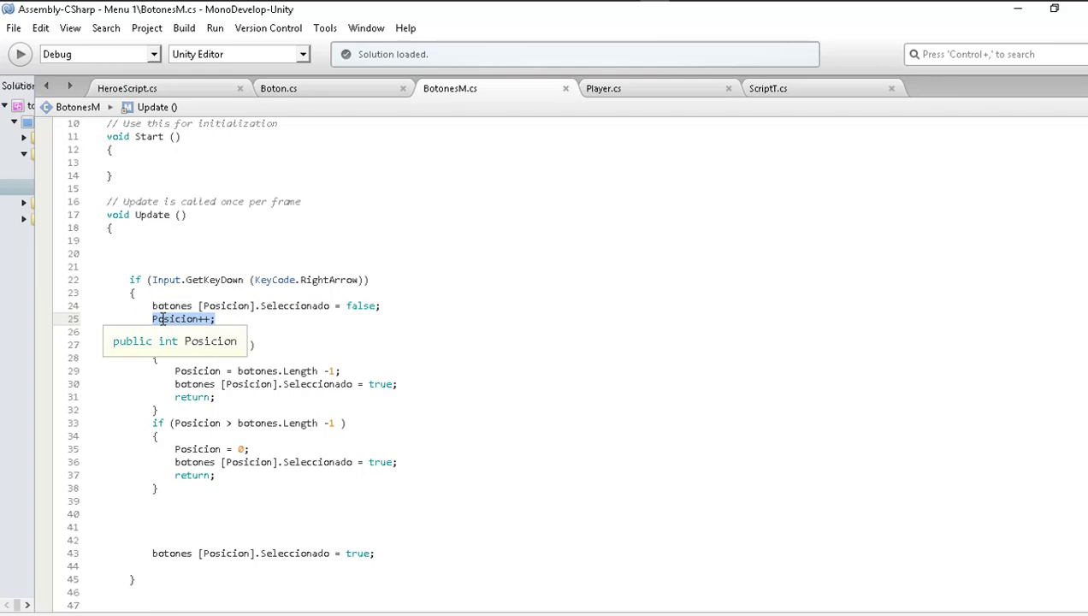
pyautogui.hotkey('alt', 'Tab')
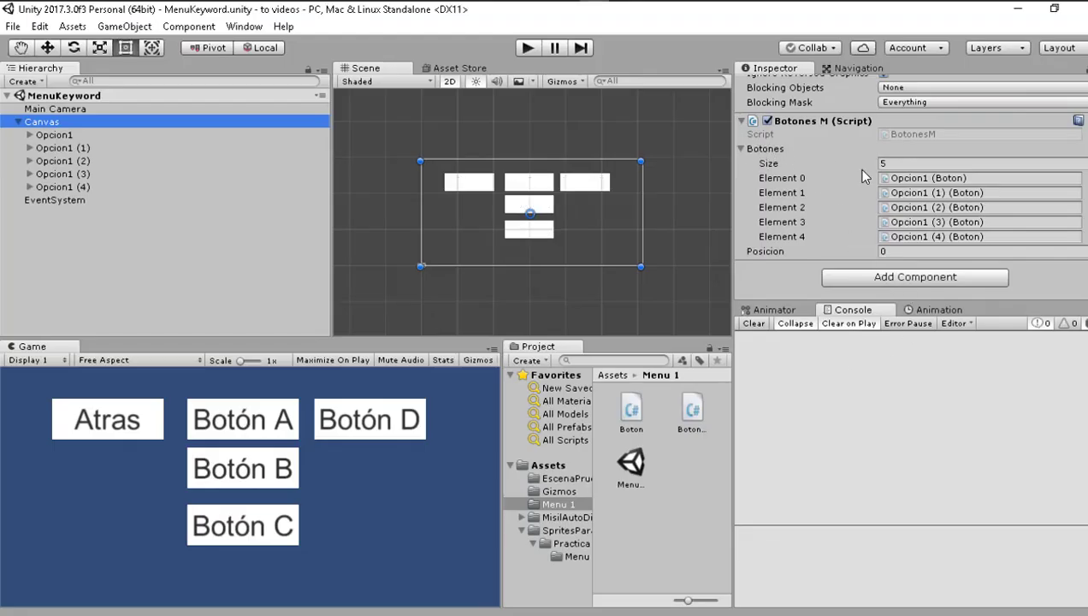
pyautogui.moveTo(40, 143); pyautogui.dragTo(911, 252)
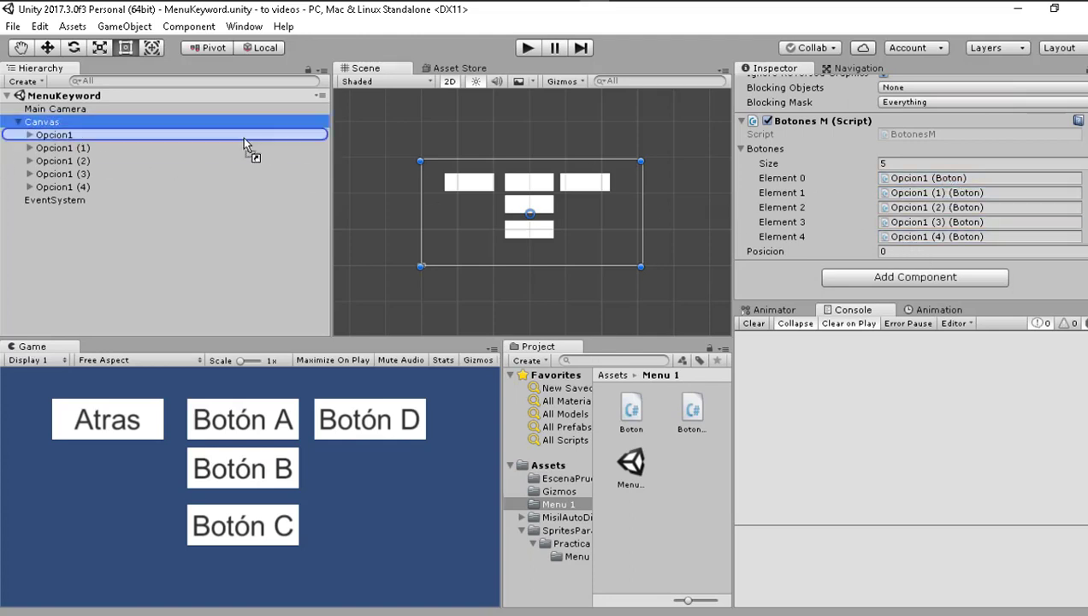
pyautogui.moveTo(911, 253); pyautogui.dragTo(774, 150)
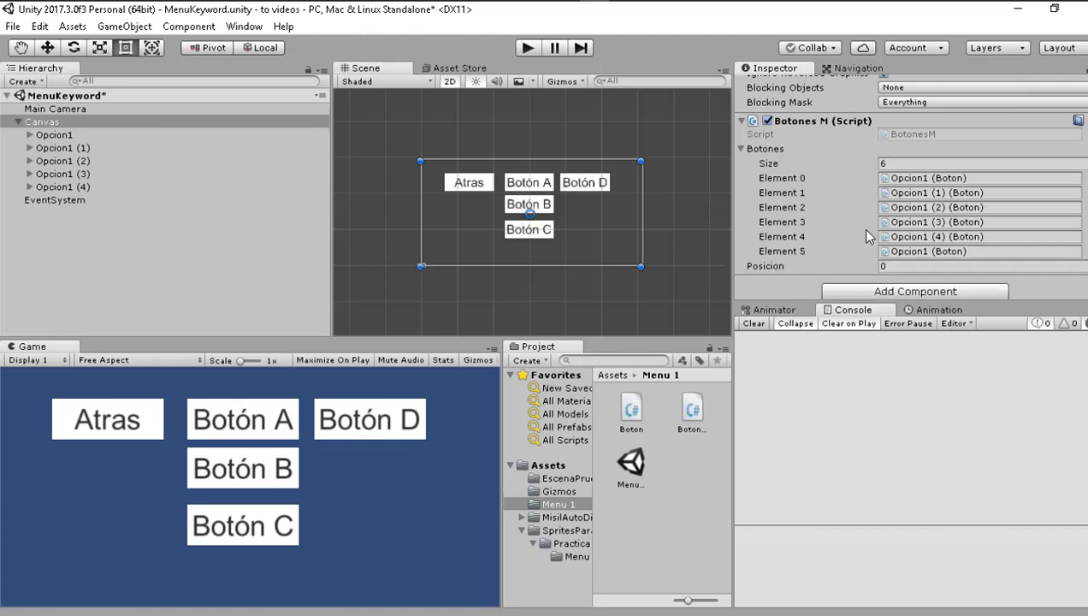
pyautogui.click(813, 251)
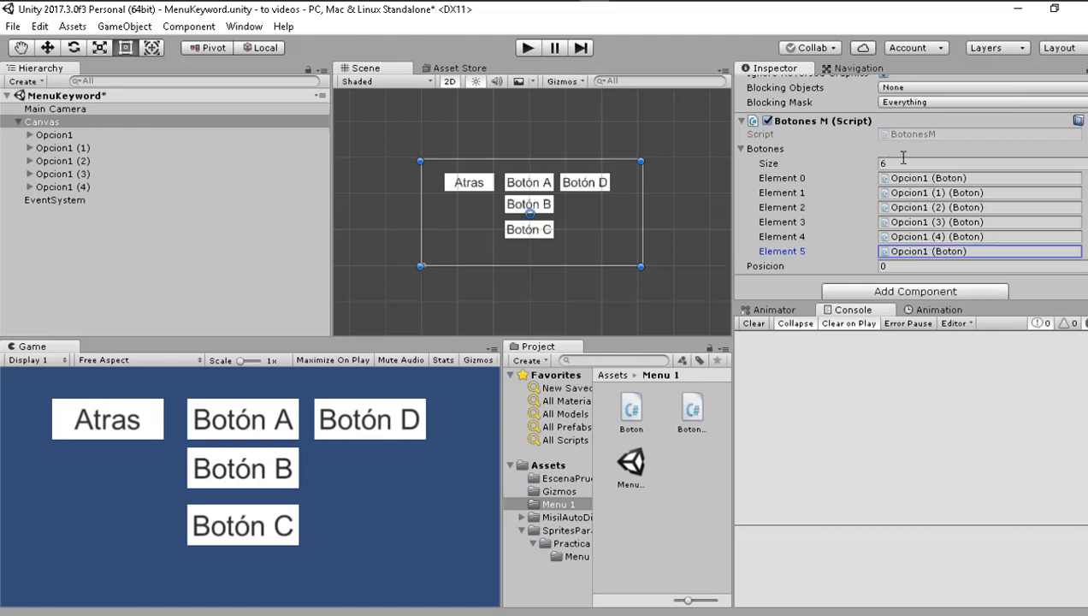
pyautogui.click(901, 162)
pyautogui.write('5')
pyautogui.press('Return')
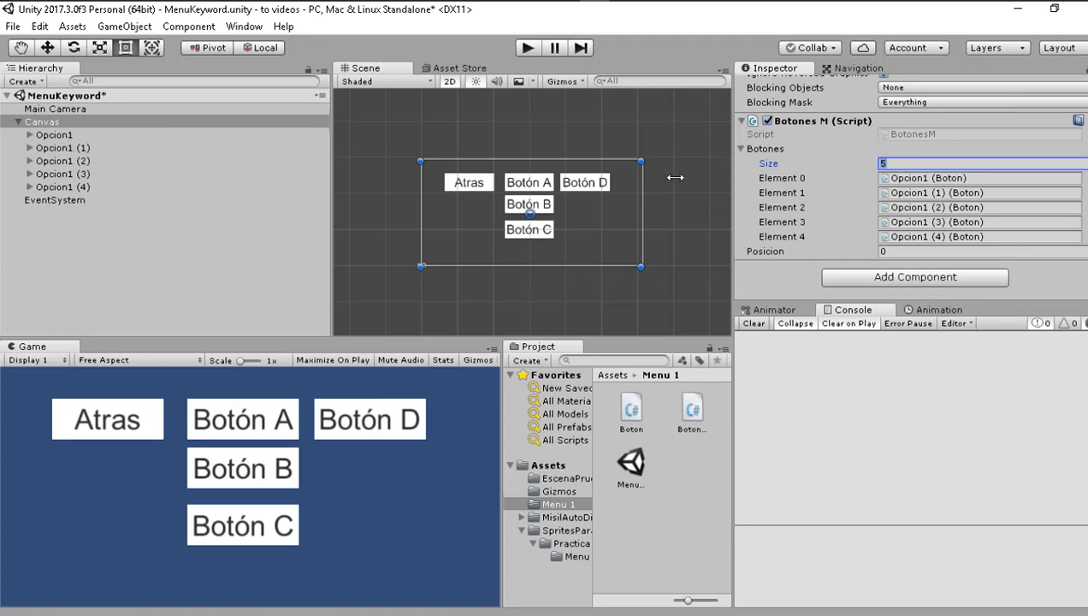
pyautogui.click(932, 167)
pyautogui.click(802, 178)
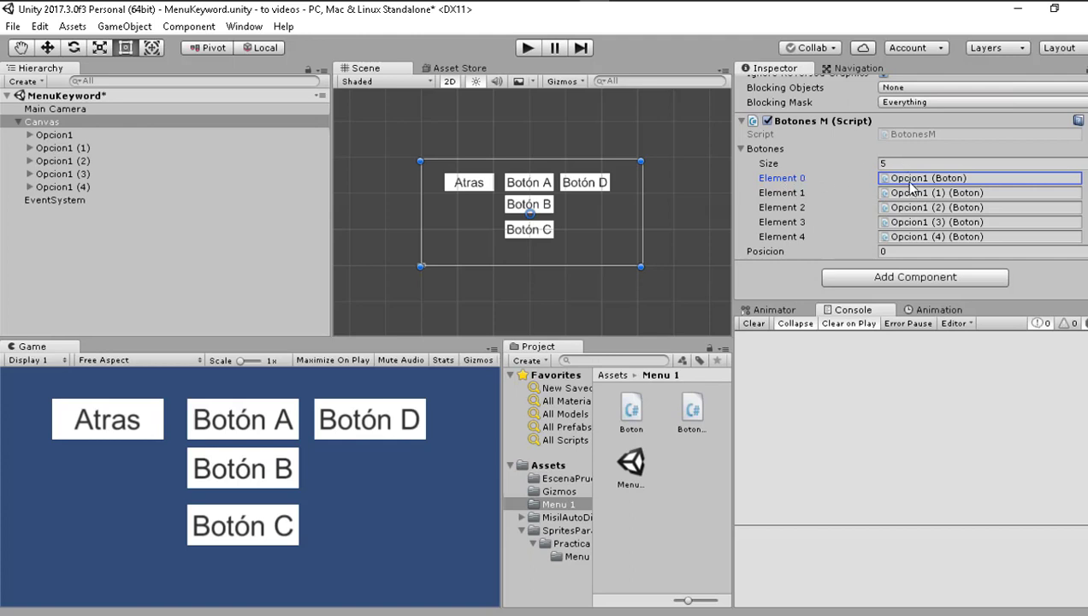
pyautogui.click(785, 193)
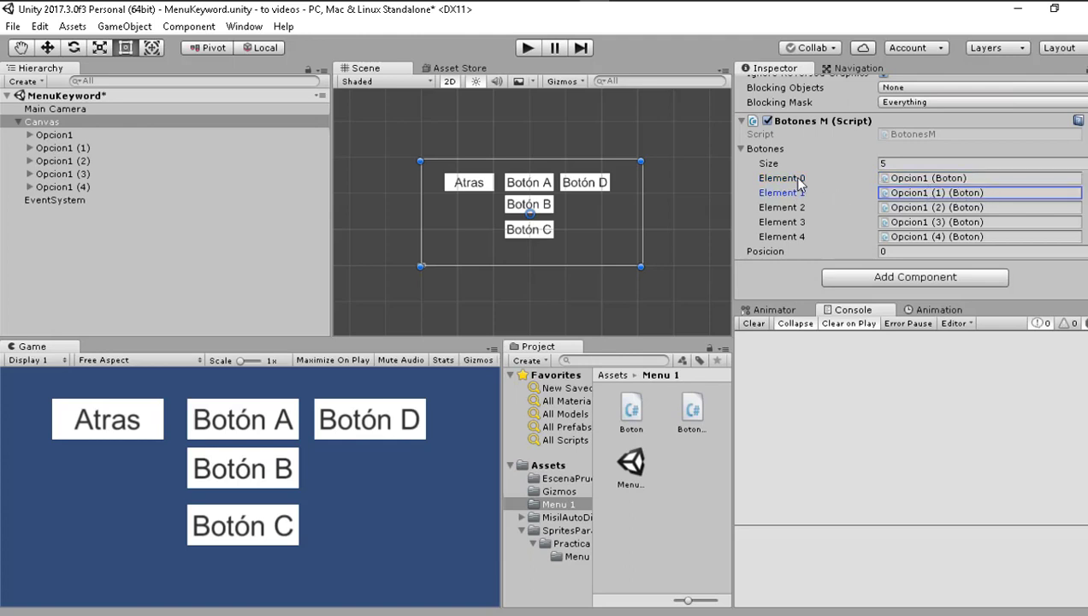
pyautogui.click(791, 177)
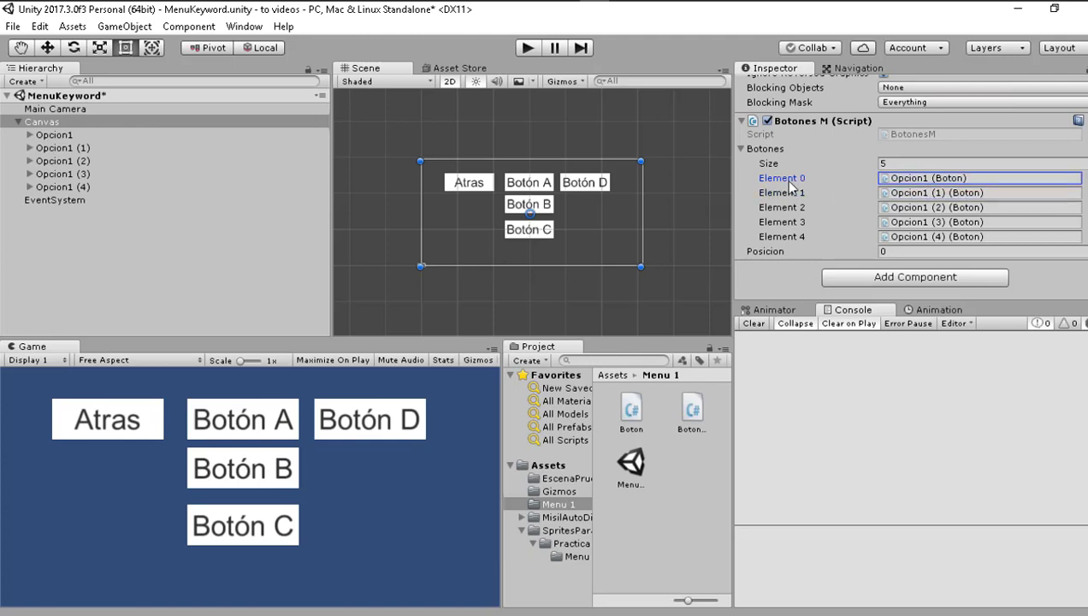
pyautogui.click(784, 193)
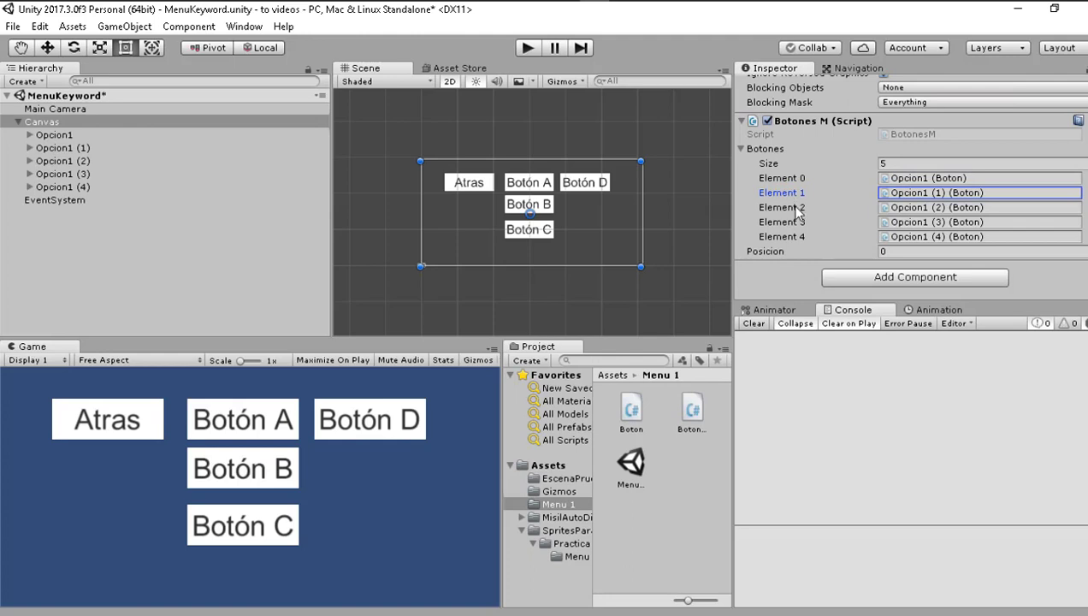
pyautogui.click(788, 207)
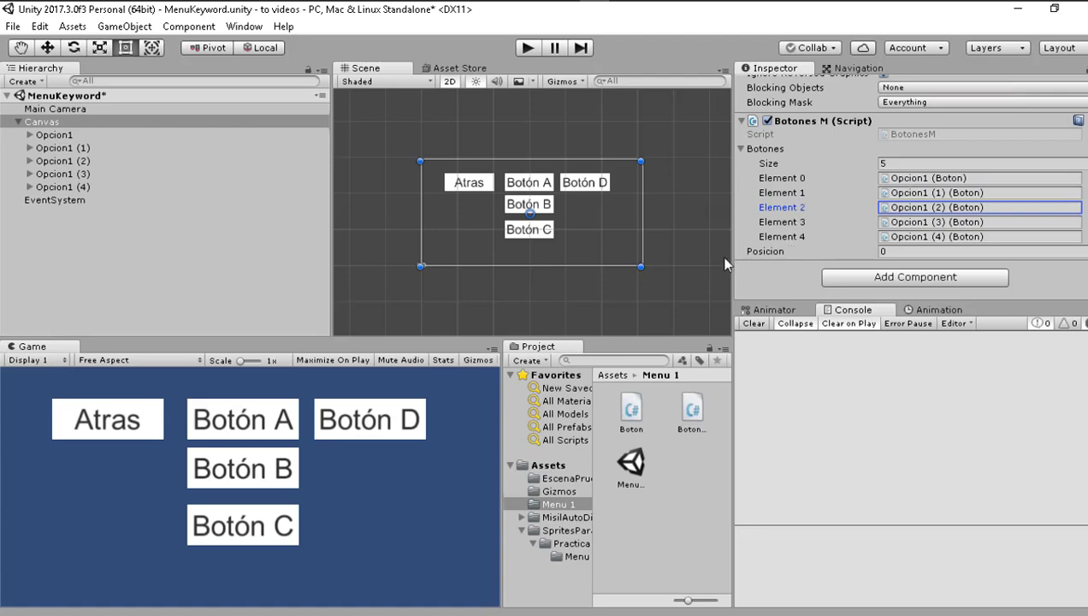
pyautogui.hotkey('alt', 'Tab')
pyautogui.scroll(-2, 264, 377)
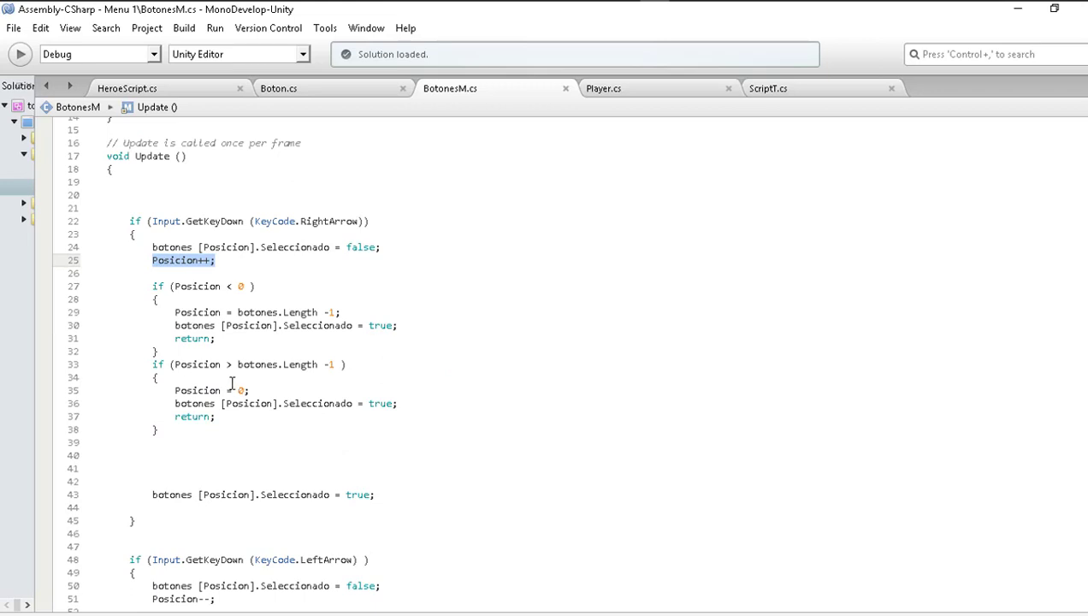
pyautogui.scroll(-2, 174, 307)
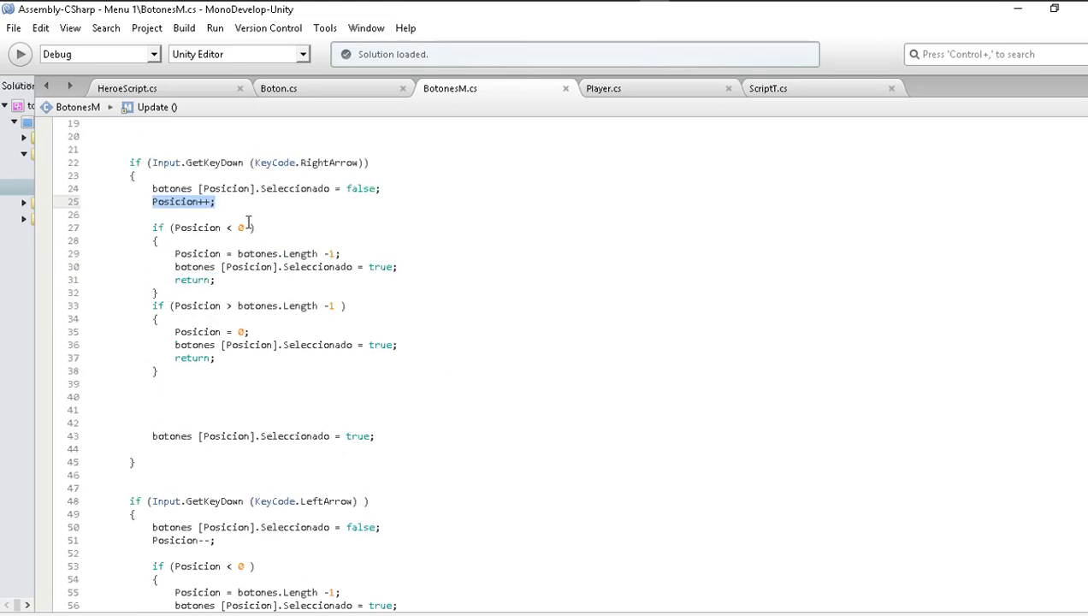
pyautogui.moveTo(264, 226); pyautogui.dragTo(130, 227)
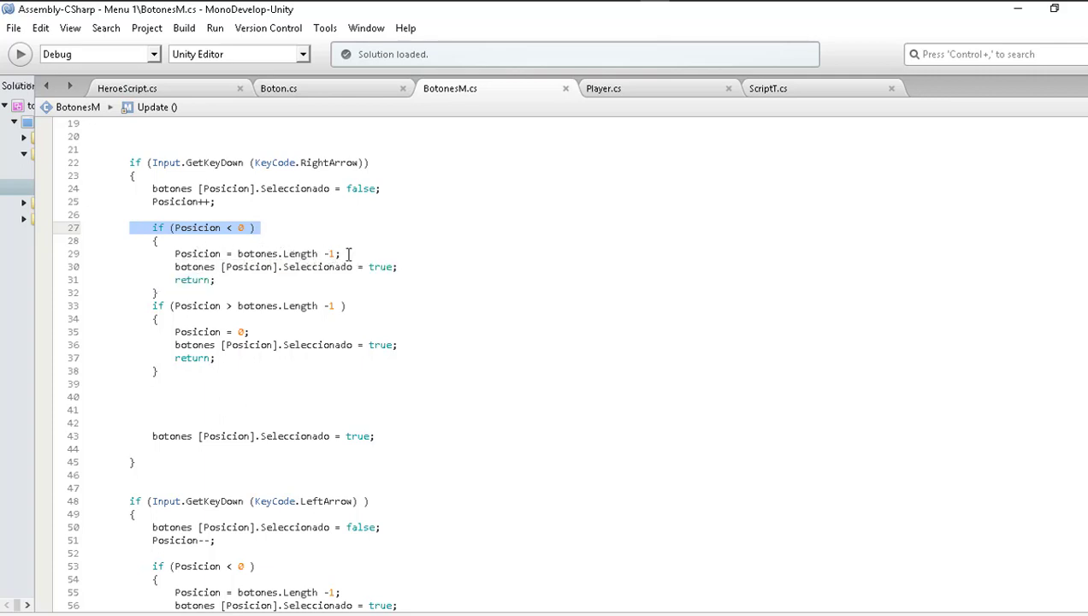
pyautogui.moveTo(341, 253); pyautogui.dragTo(167, 253)
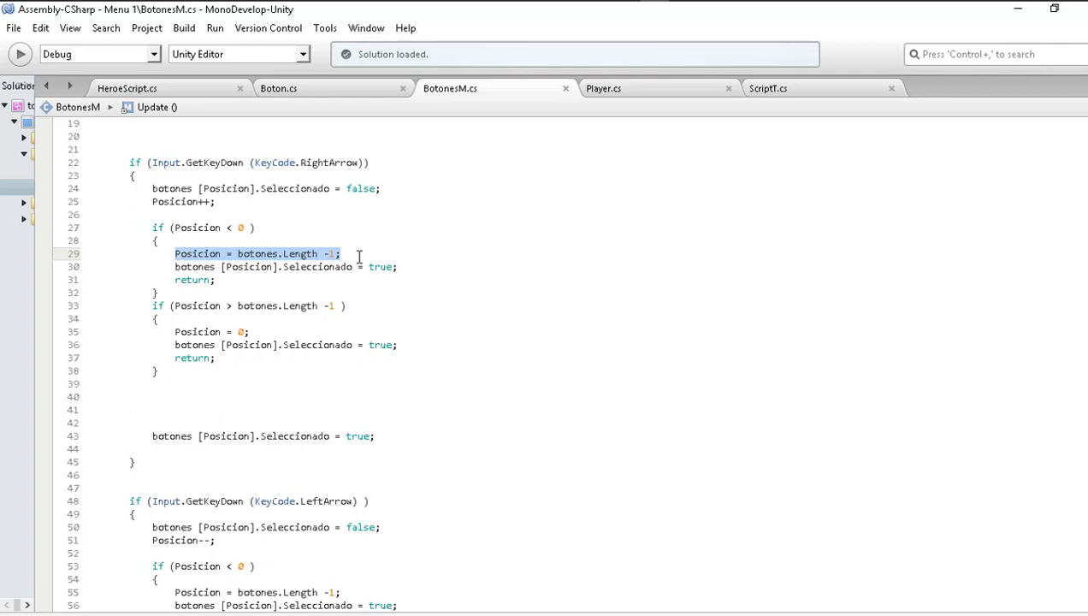
pyautogui.moveTo(170, 305); pyautogui.dragTo(231, 306)
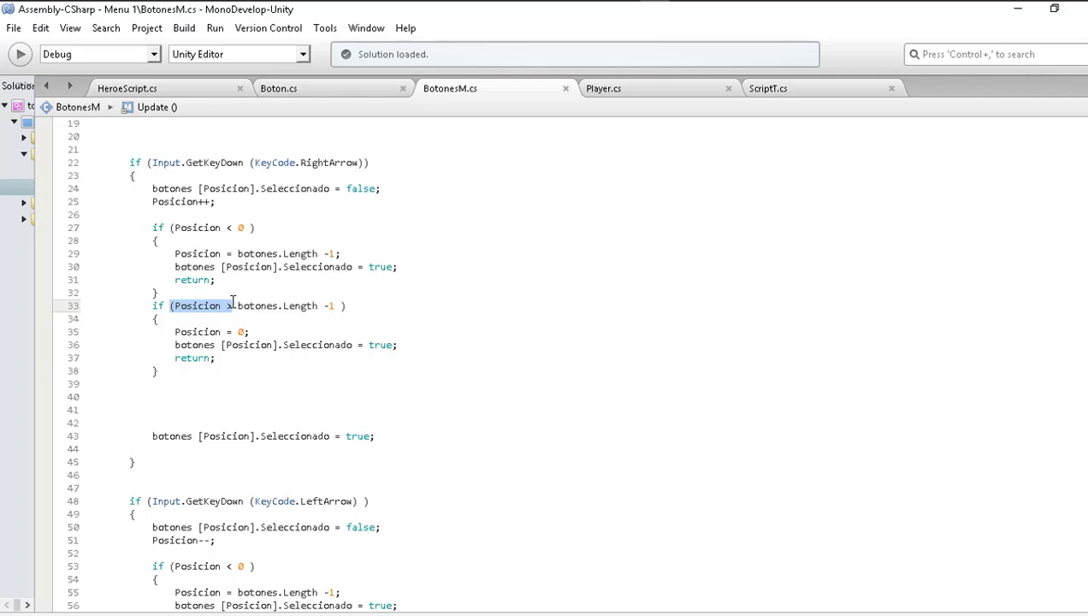
pyautogui.hotkey('alt', 'Tab')
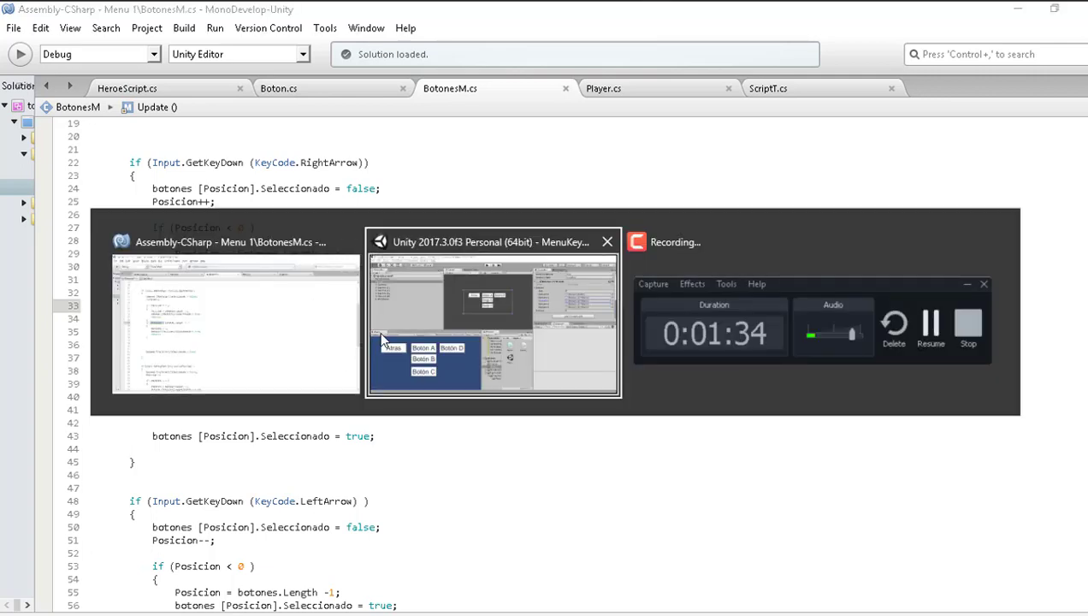
pyautogui.click(788, 163)
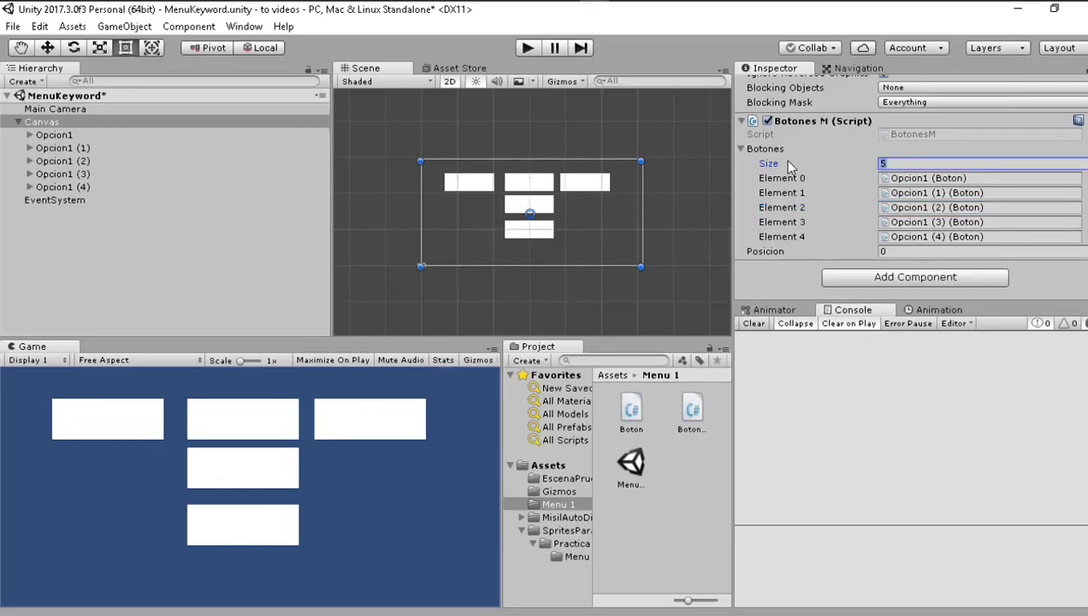
pyautogui.click(783, 177)
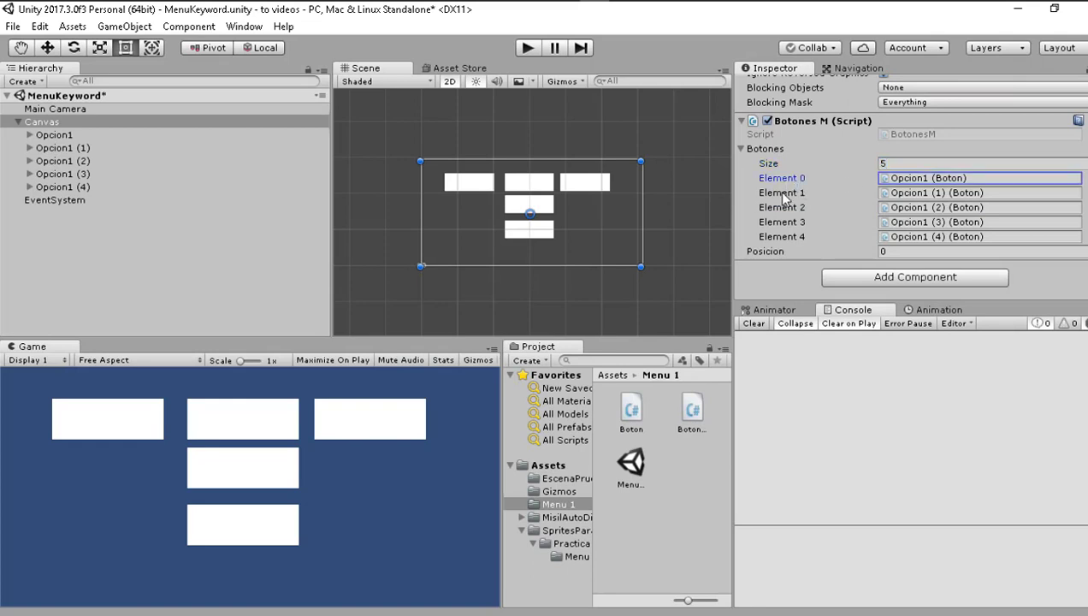
pyautogui.click(776, 193)
pyautogui.click(780, 208)
pyautogui.click(779, 222)
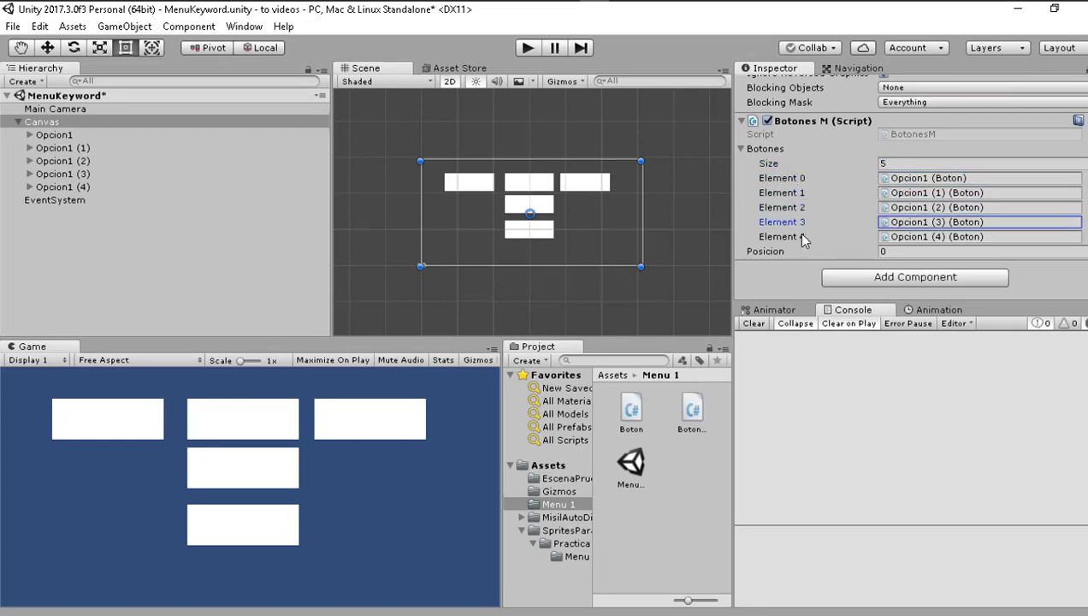
pyautogui.click(790, 237)
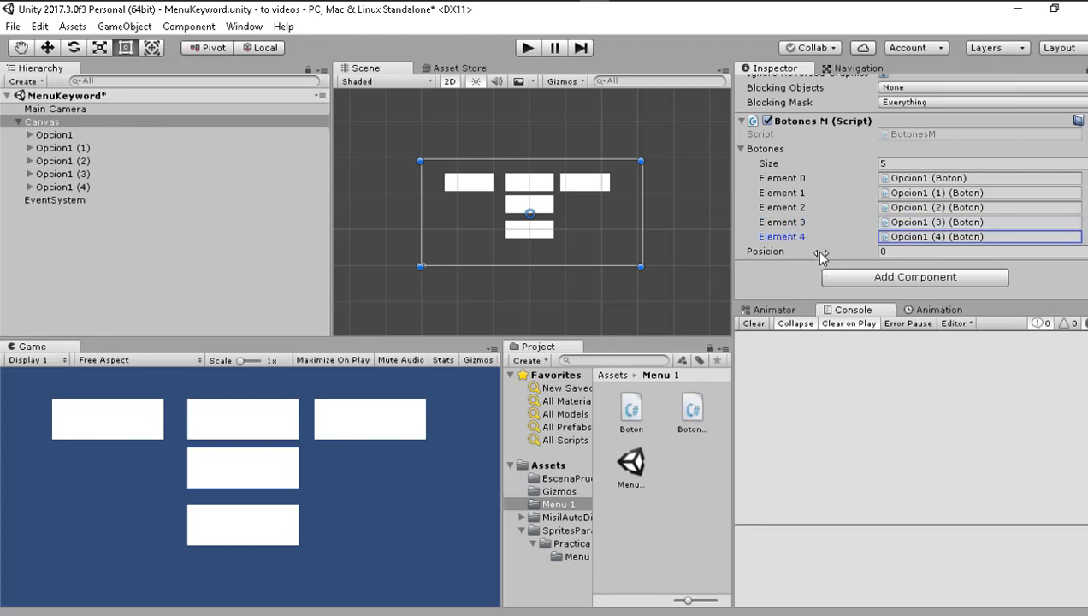
pyautogui.click(784, 182)
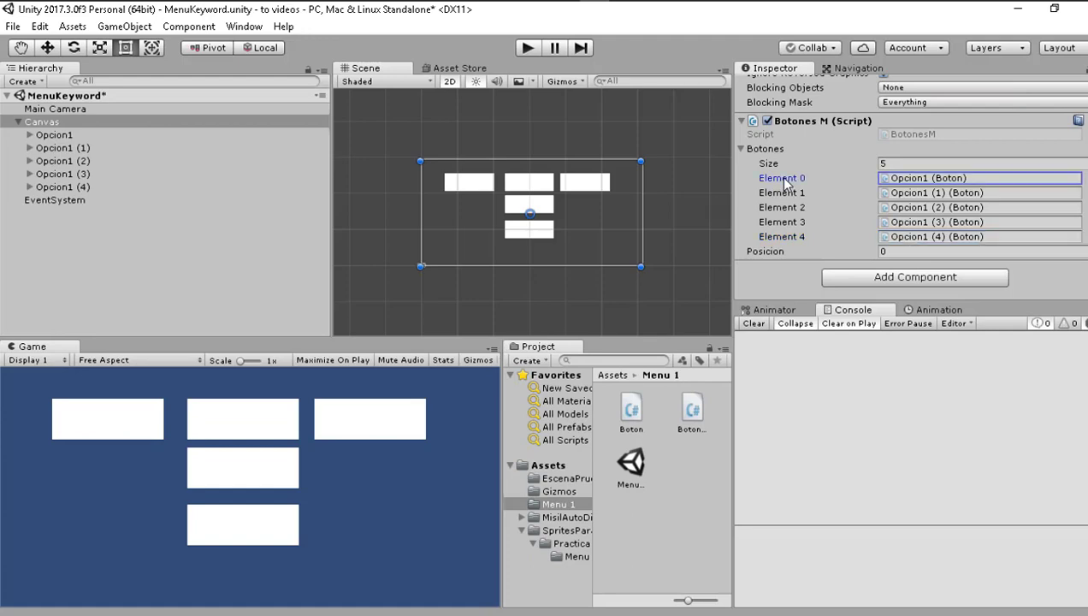
pyautogui.hotkey('alt', 'Tab')
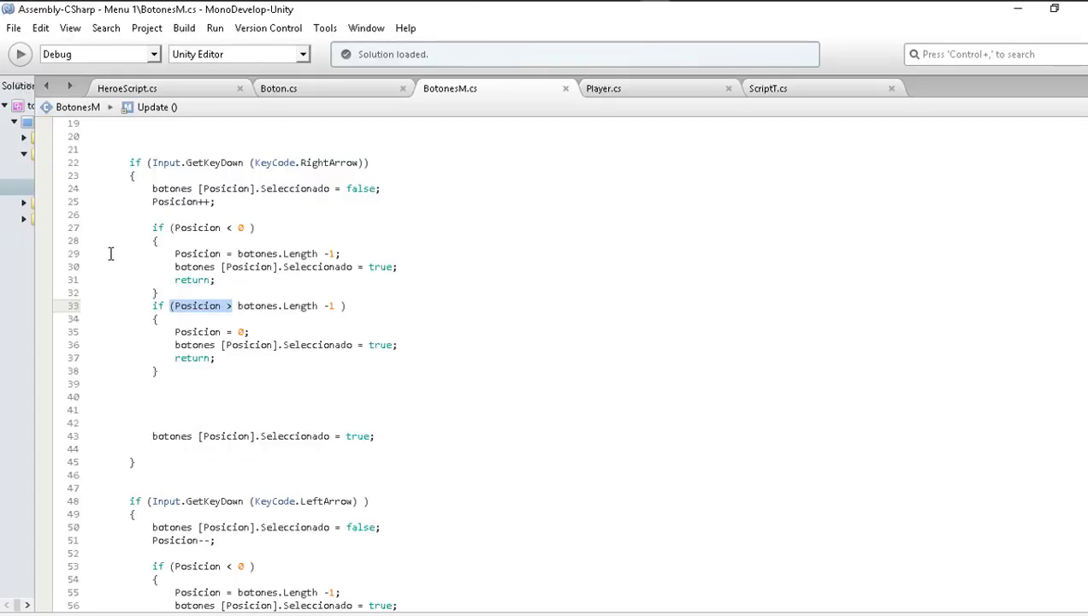
pyautogui.click(227, 229)
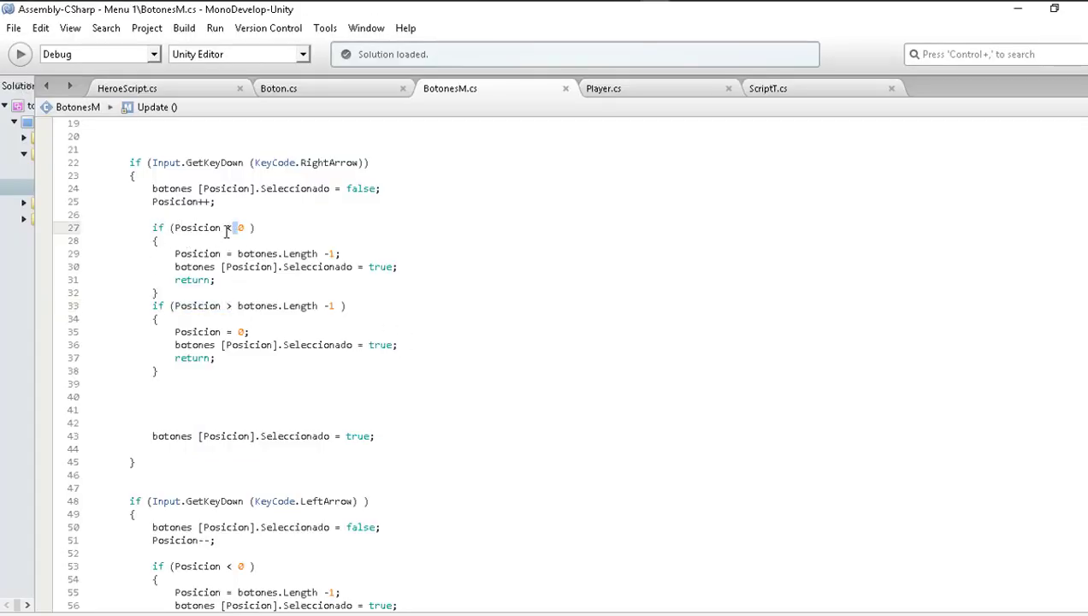
pyautogui.moveTo(226, 229); pyautogui.dragTo(243, 227)
pyautogui.click(176, 254)
pyautogui.click(261, 254)
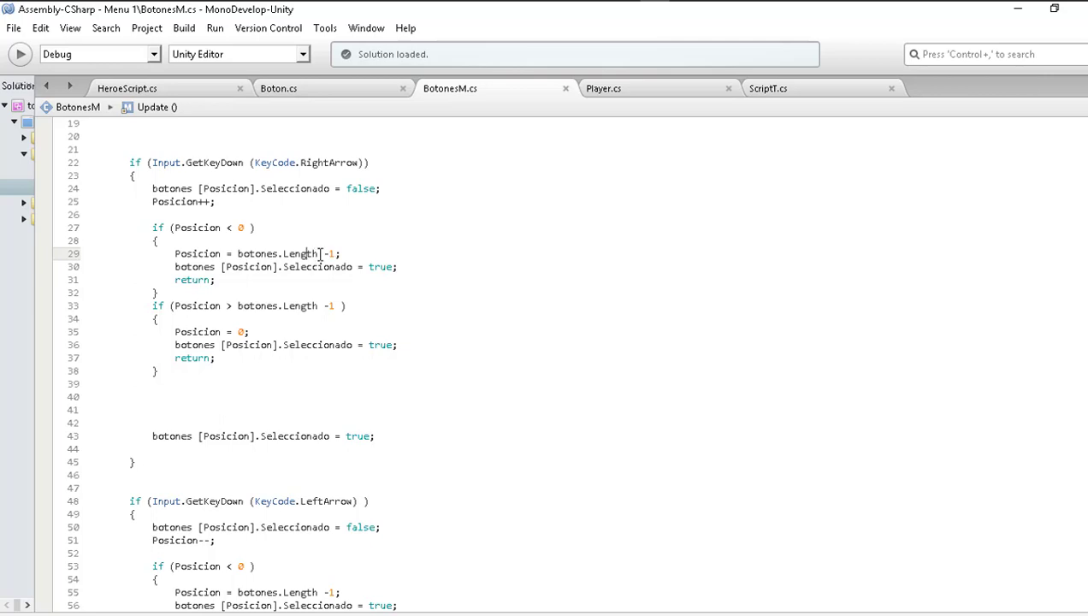
pyautogui.moveTo(317, 254); pyautogui.dragTo(239, 254)
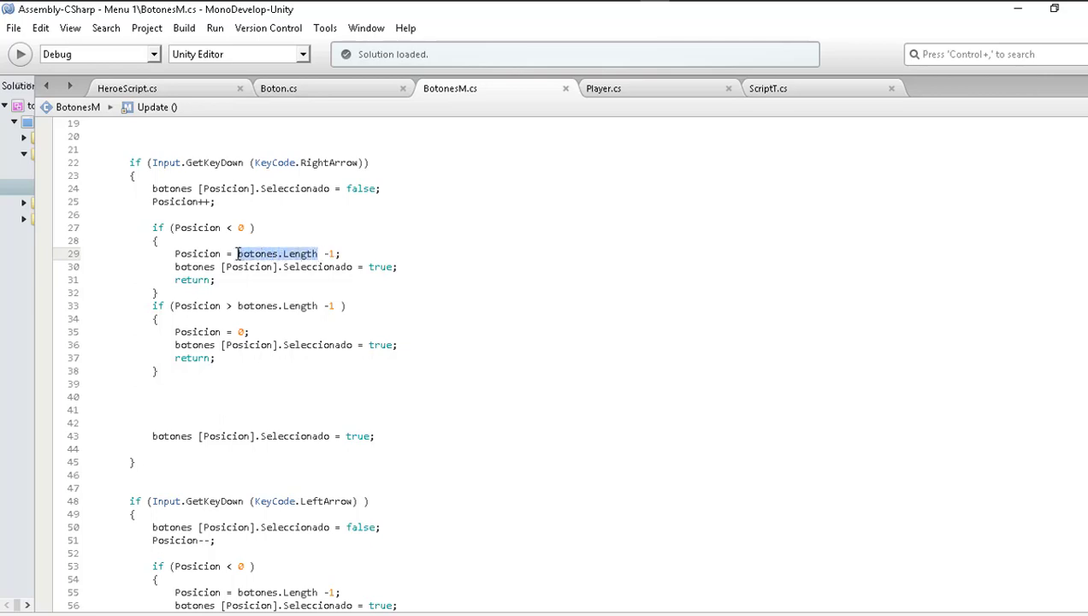
pyautogui.scroll(6, 248, 254)
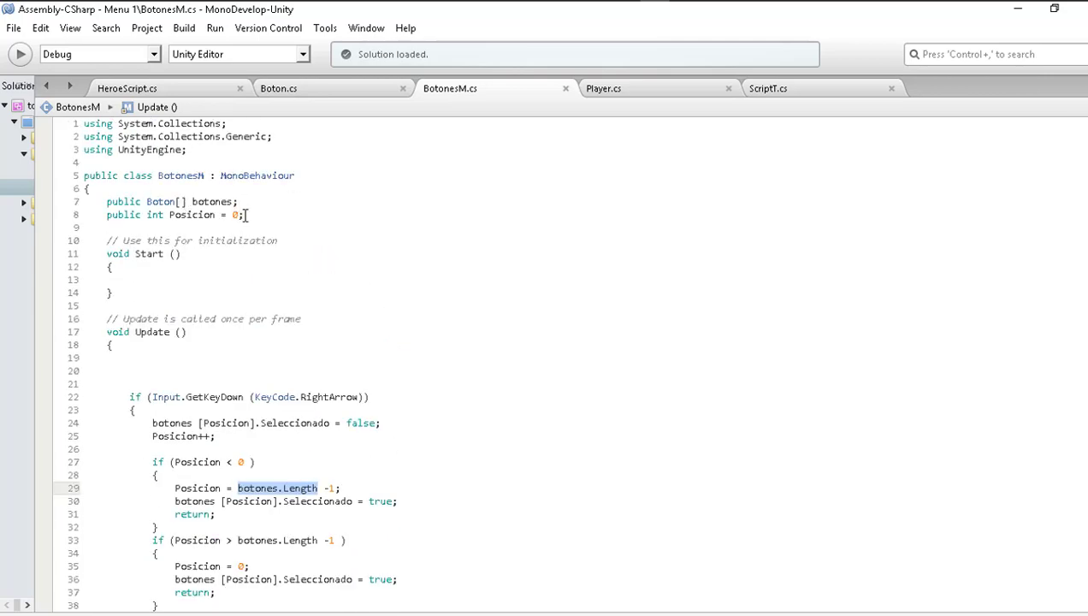
pyautogui.scroll(-6, 240, 209)
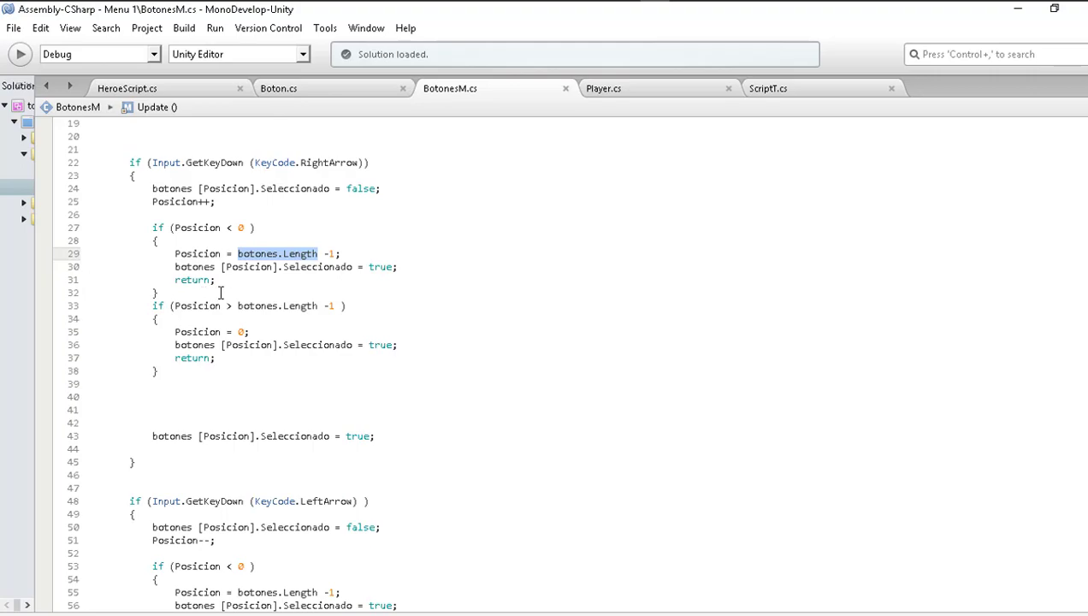
pyautogui.hotkey('alt', 'Tab')
pyautogui.click(903, 159)
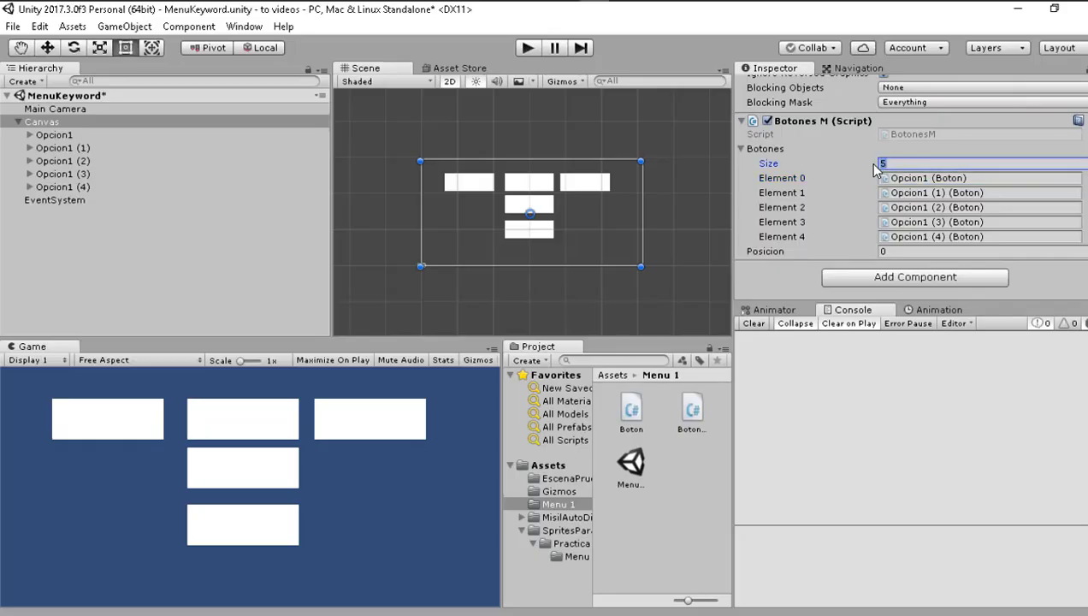
pyautogui.hotkey('alt', 'Tab')
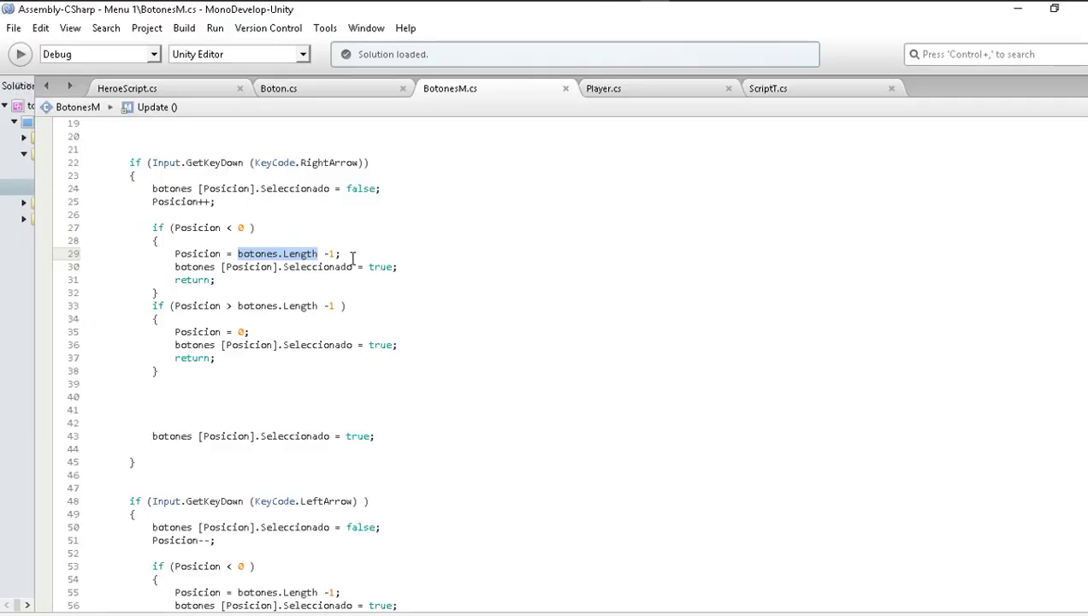
pyautogui.moveTo(336, 254); pyautogui.dragTo(324, 254)
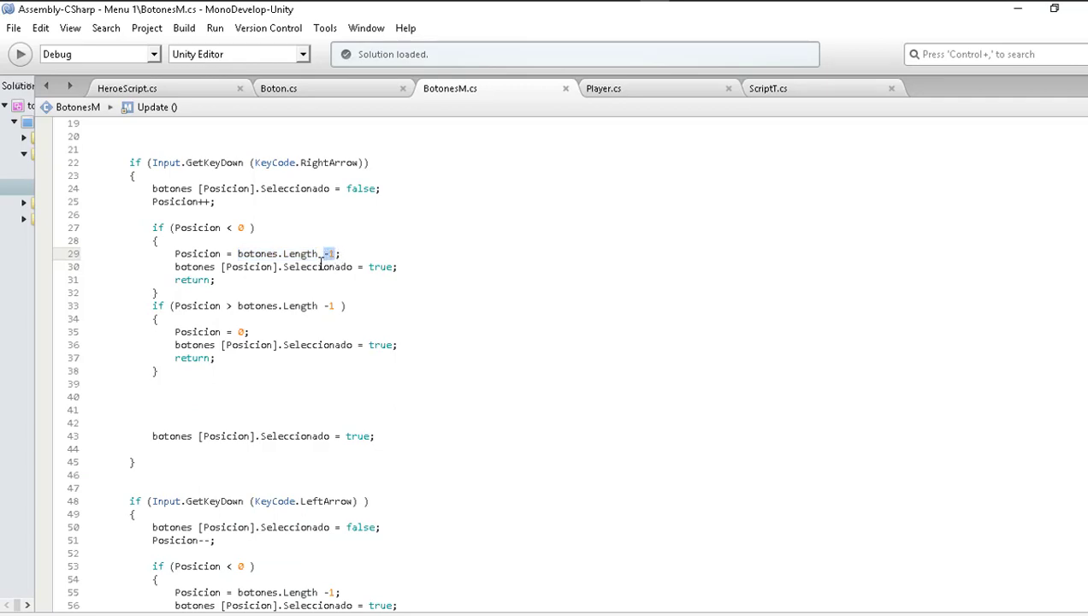
pyautogui.hotkey('alt', 'Tab')
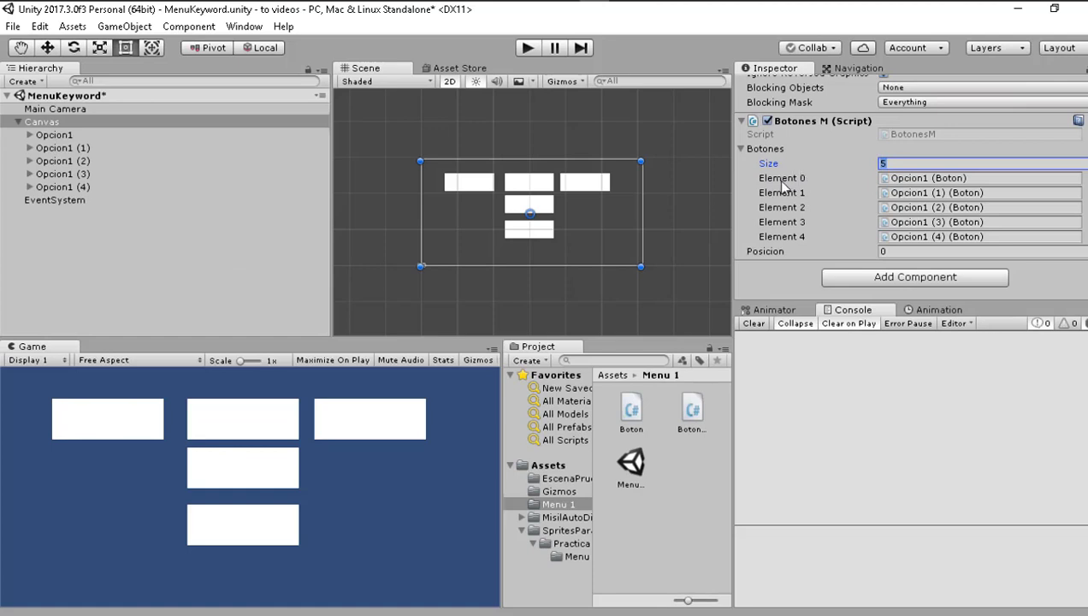
pyautogui.click(909, 163)
pyautogui.hotkey('alt', 'Tab')
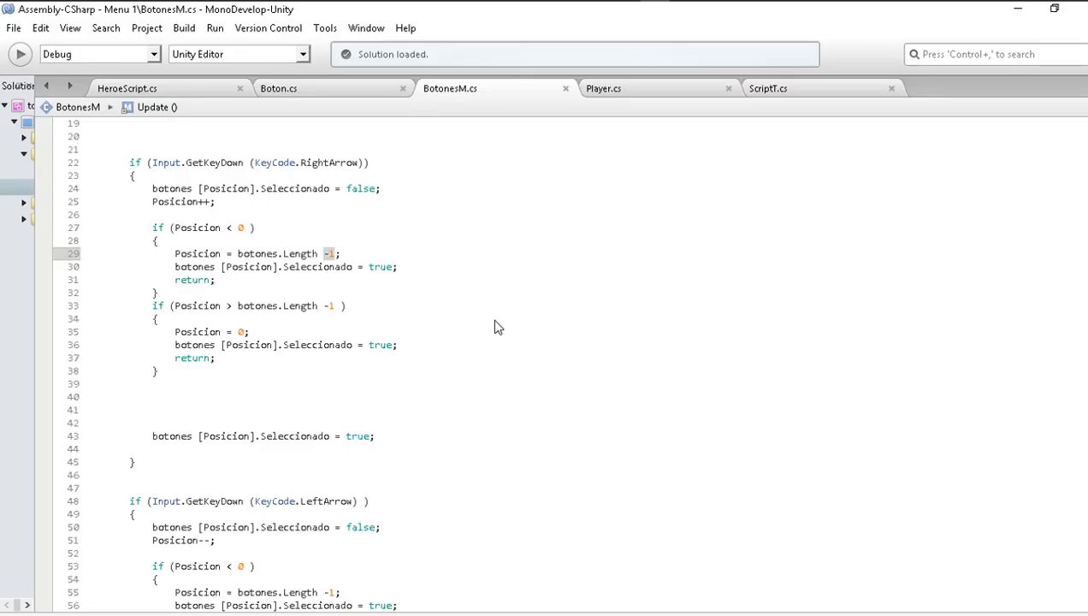
pyautogui.click(213, 270)
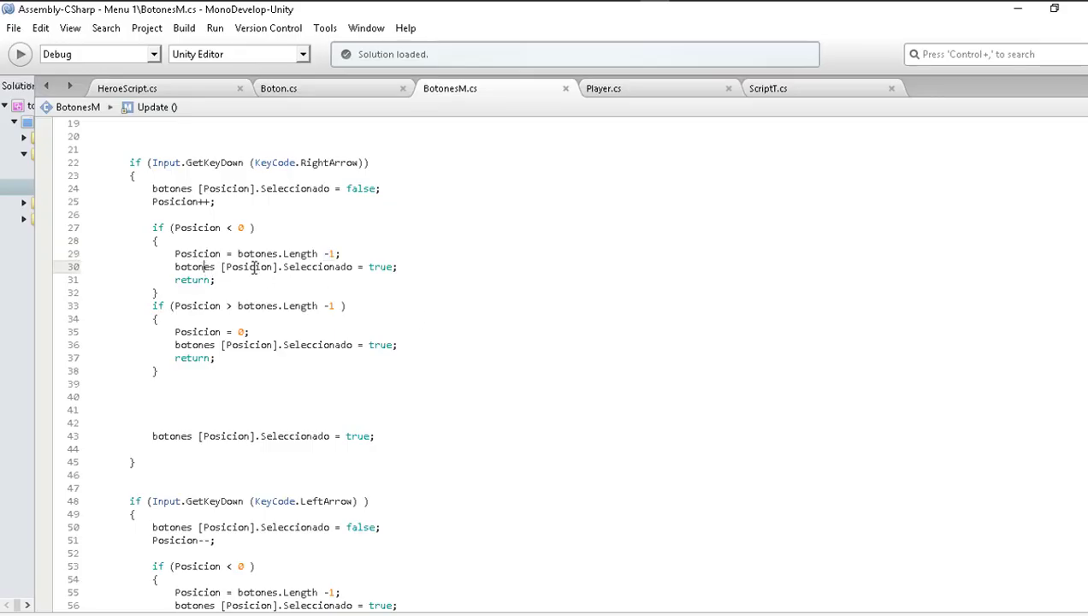
pyautogui.moveTo(270, 270); pyautogui.dragTo(176, 254)
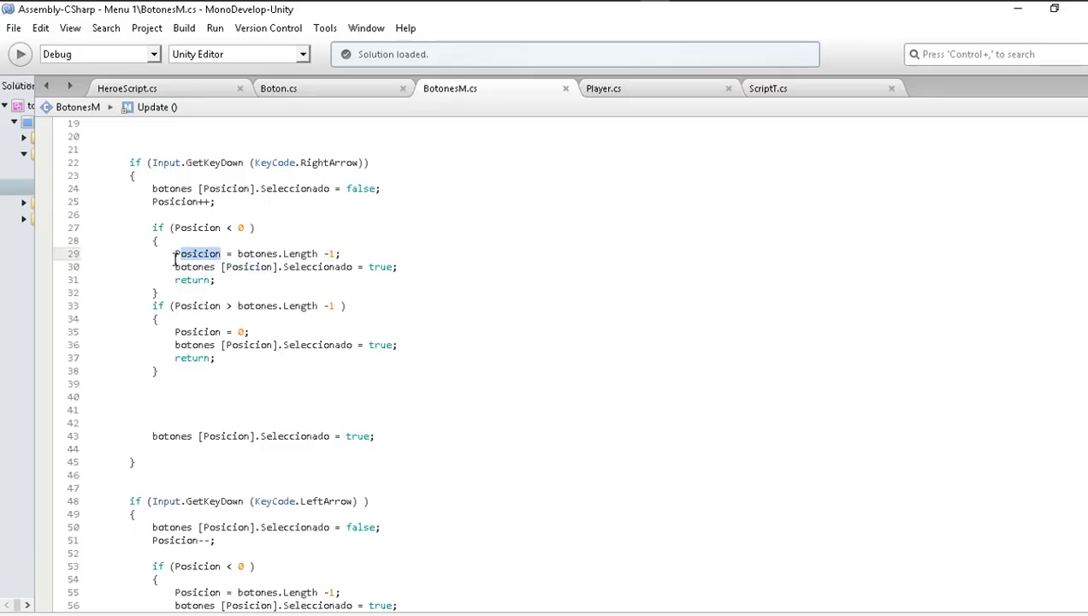
pyautogui.moveTo(271, 265); pyautogui.dragTo(227, 266)
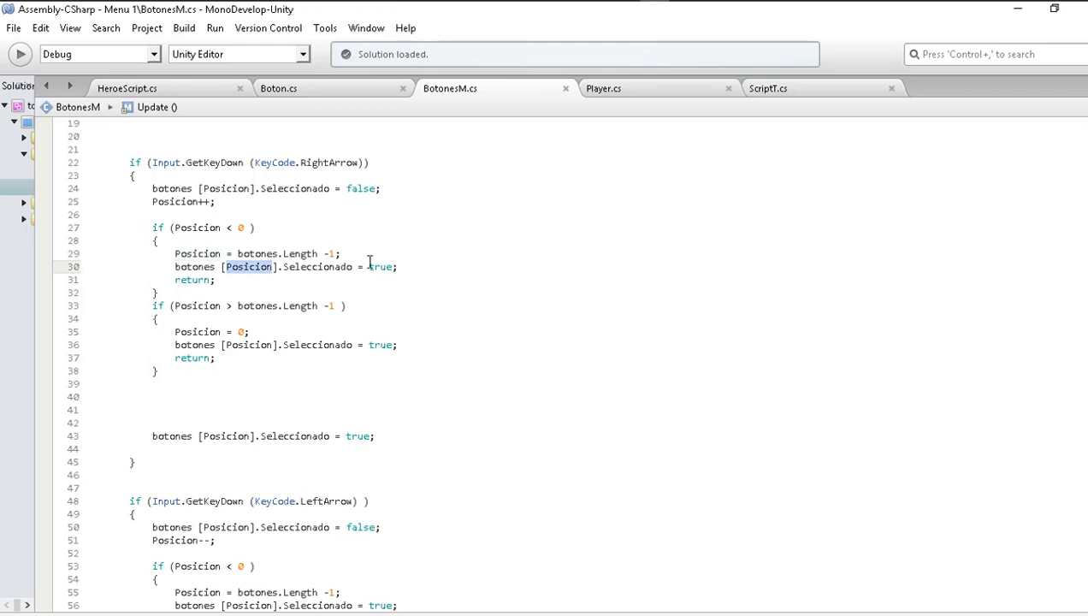
pyautogui.moveTo(408, 266); pyautogui.dragTo(352, 266)
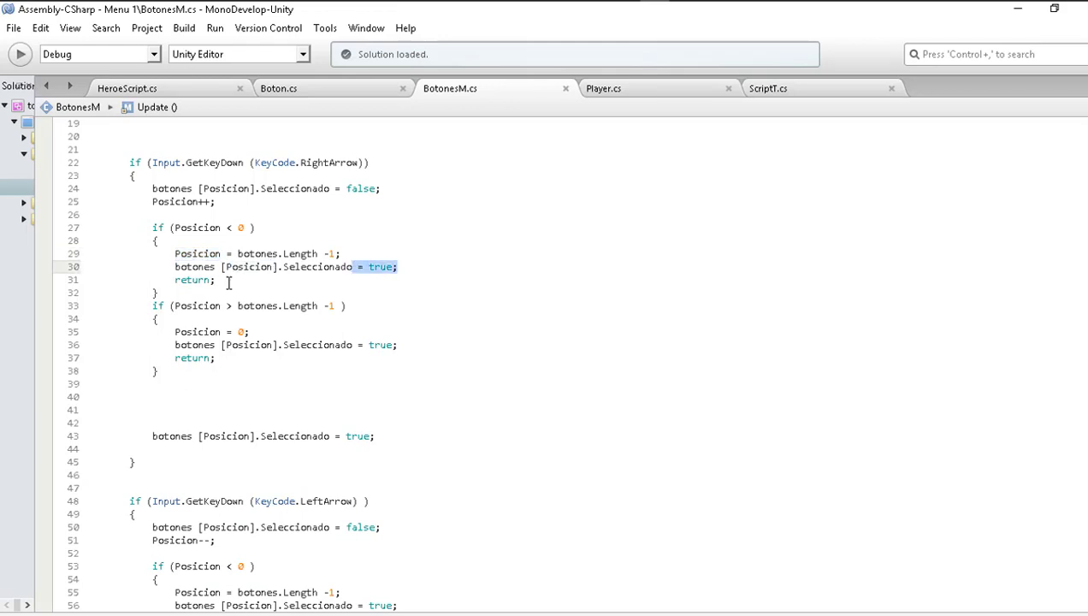
pyautogui.moveTo(215, 280)
pyautogui.mouseDown()
pyautogui.moveTo(154, 280)
pyautogui.moveTo(276, 406)
pyautogui.mouseUp()
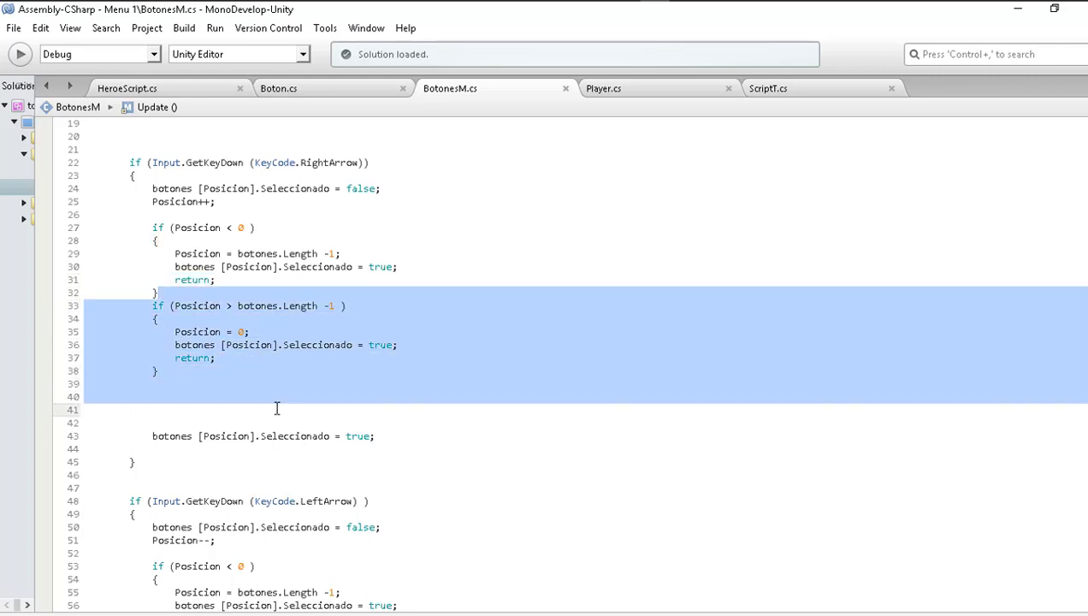
pyautogui.scroll(-2, 253, 355)
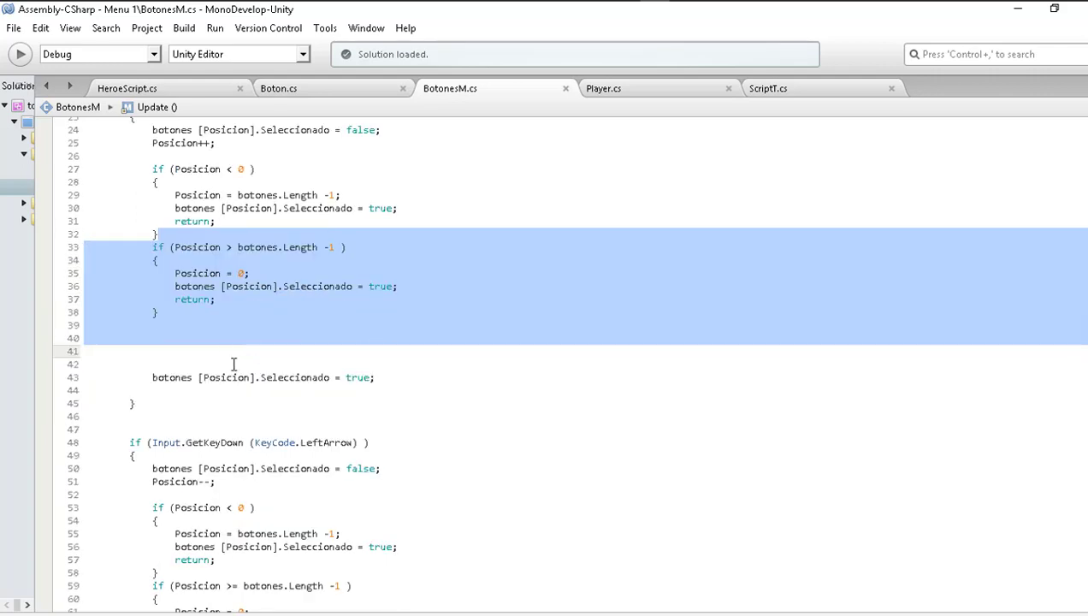
pyautogui.click(216, 351)
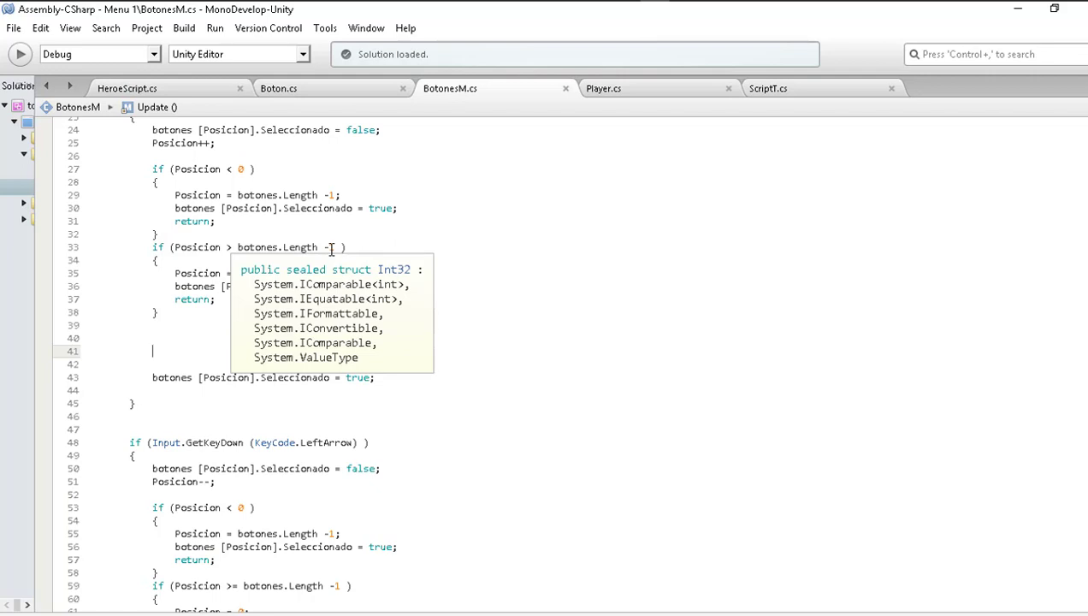
pyautogui.moveTo(174, 273); pyautogui.dragTo(269, 278)
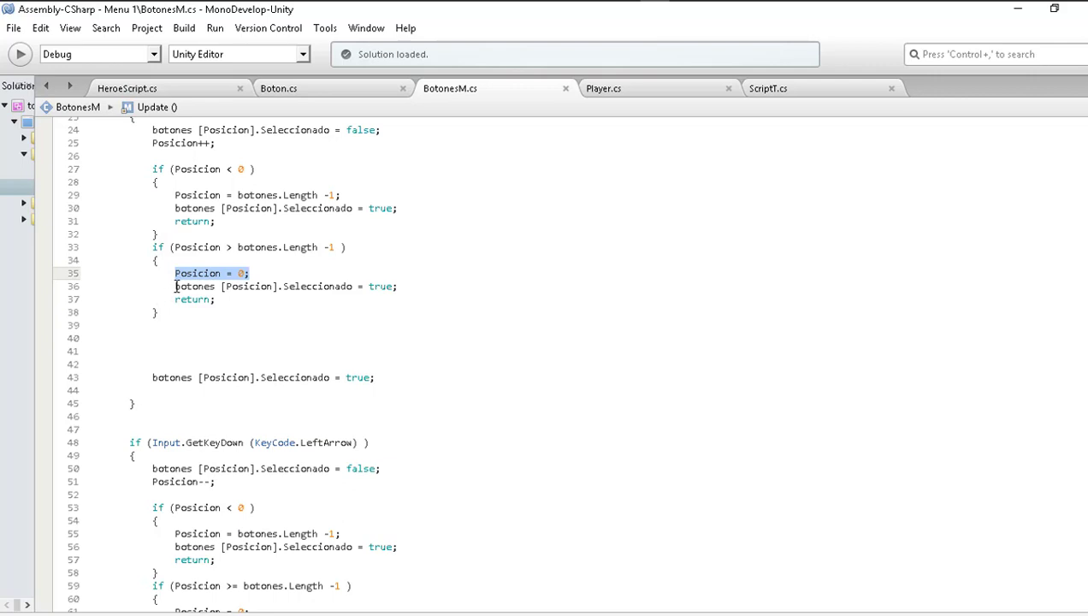
pyautogui.moveTo(175, 287); pyautogui.dragTo(240, 287)
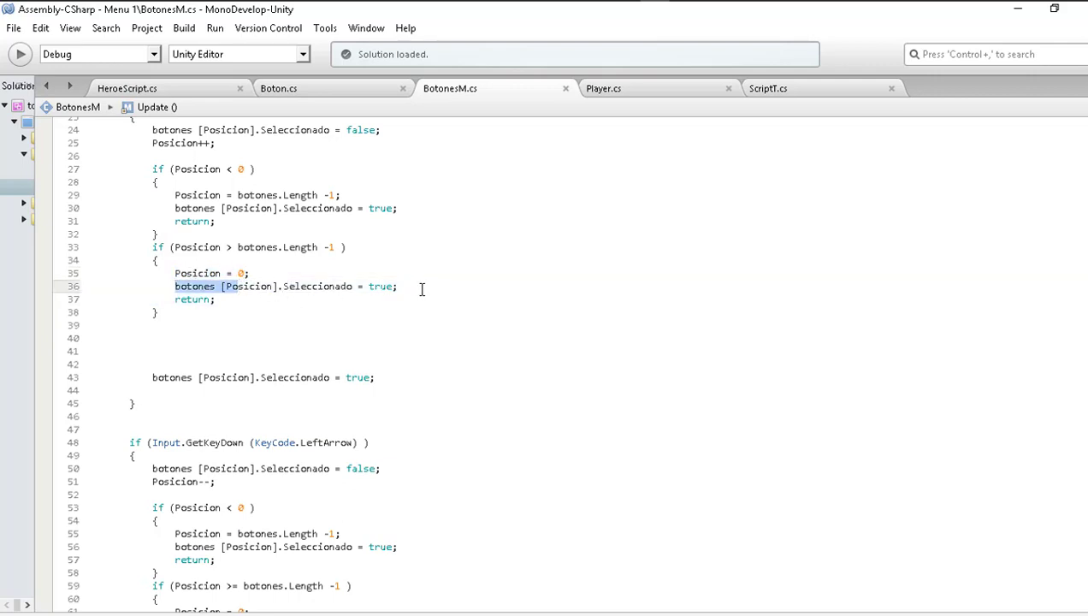
pyautogui.moveTo(400, 286); pyautogui.dragTo(175, 286)
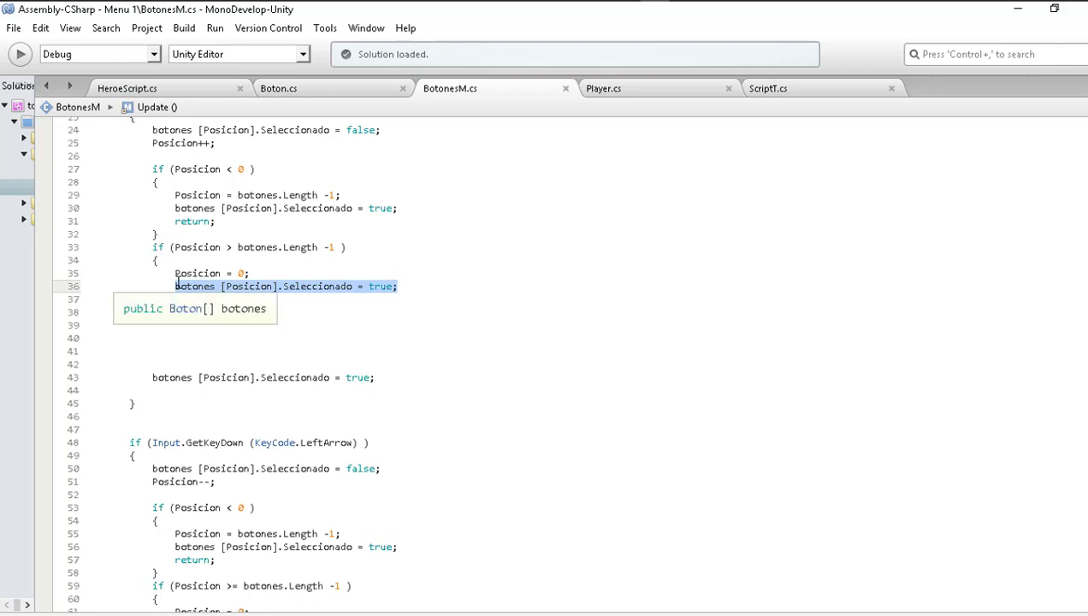
pyautogui.moveTo(230, 300); pyautogui.dragTo(165, 301)
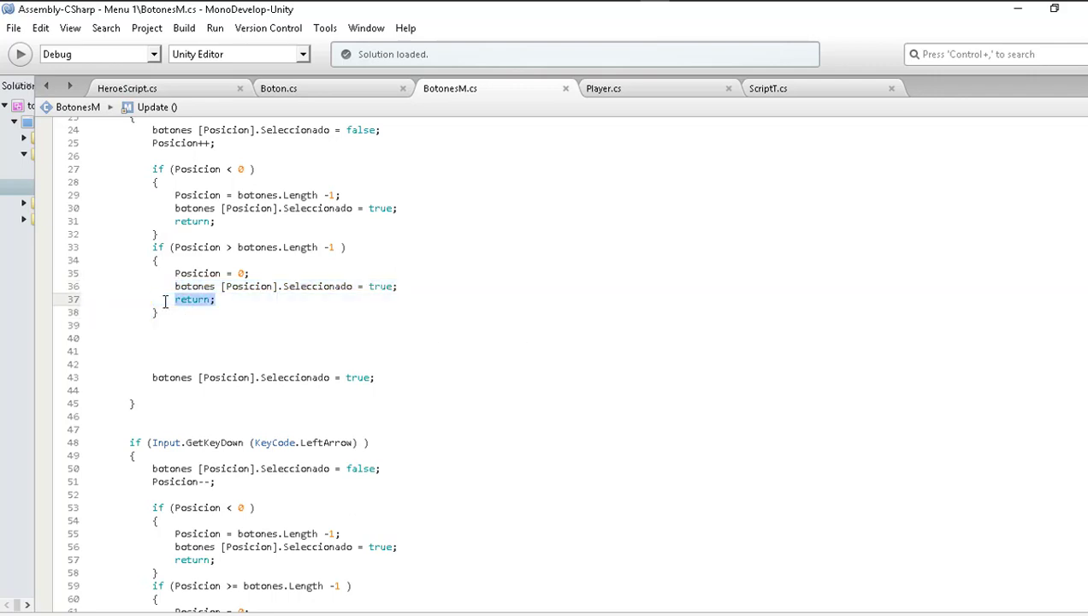
pyautogui.scroll(-3, 182, 310)
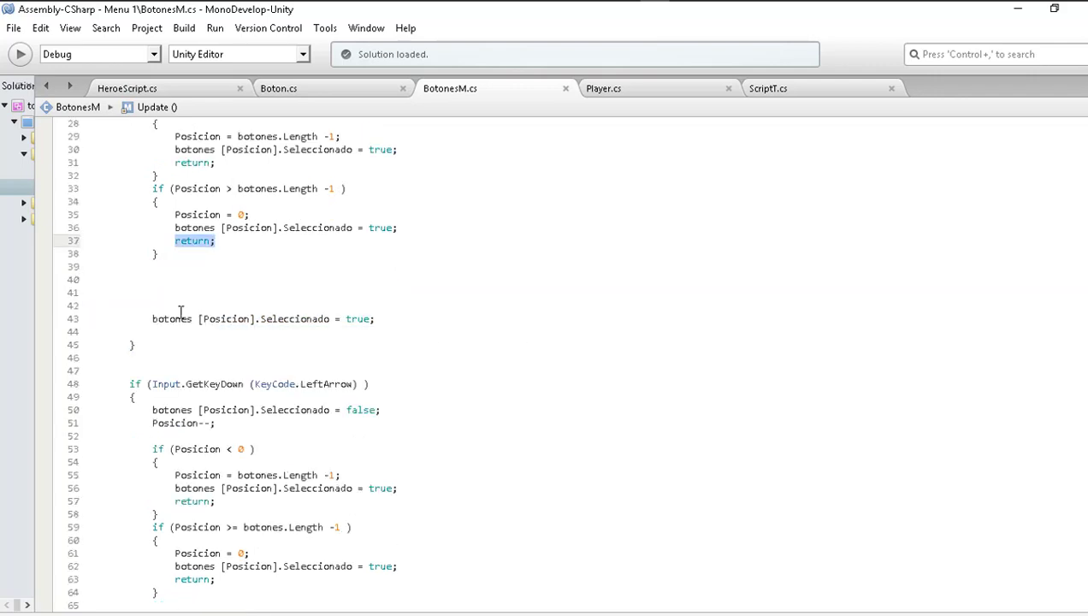
pyautogui.scroll(3, 174, 335)
pyautogui.moveTo(175, 336)
pyautogui.mouseDown()
pyautogui.moveTo(147, 193)
pyautogui.moveTo(131, 228)
pyautogui.mouseUp()
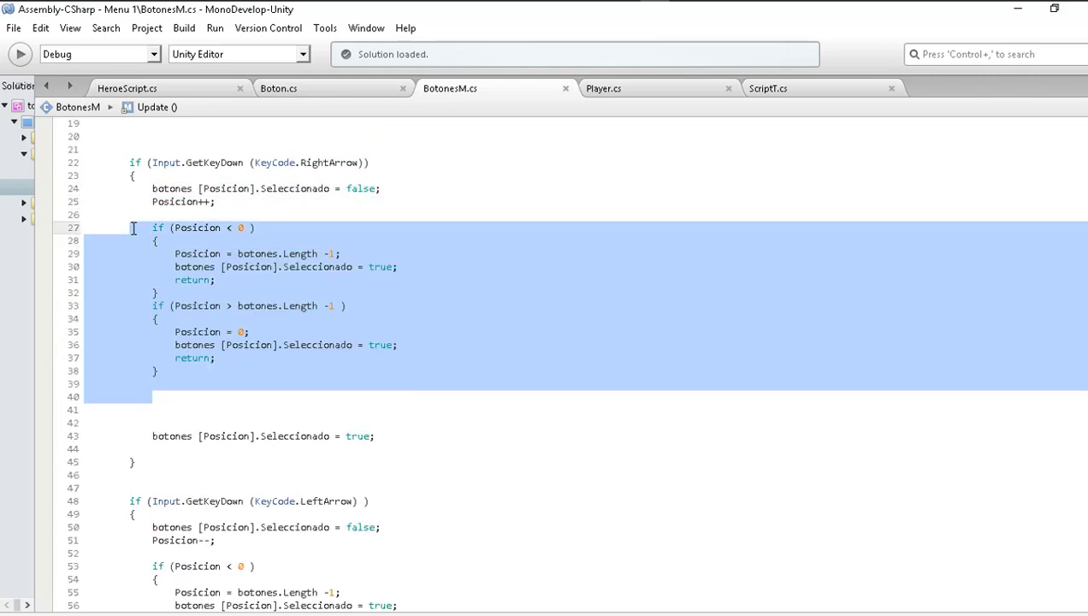
# Select the LeftArrow block in BotonesM.cs starting from line 48
pyautogui.scroll(-3, 132, 226)
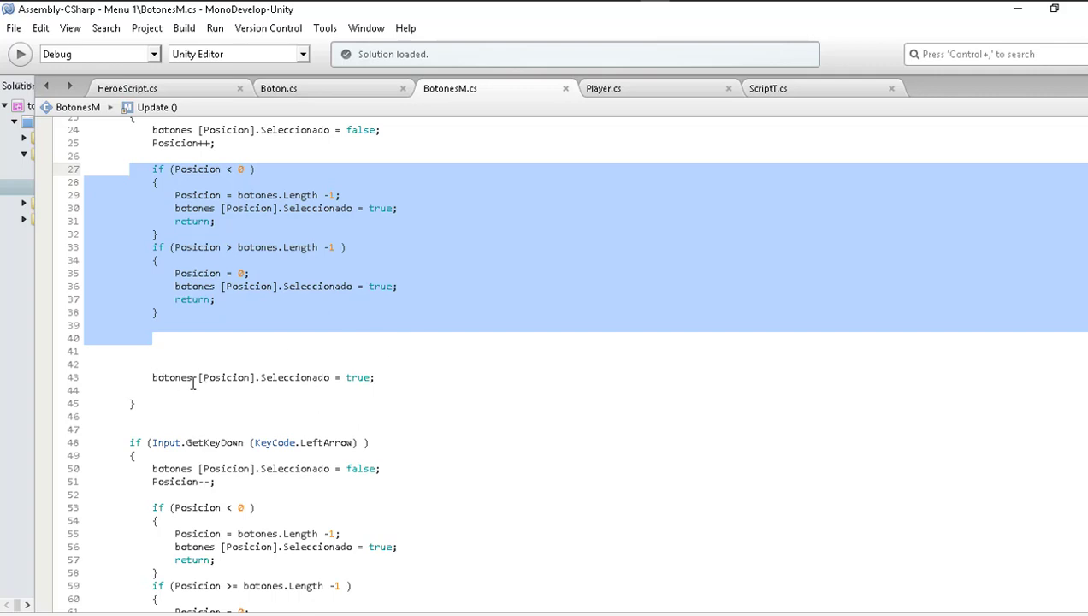
pyautogui.moveTo(376, 377); pyautogui.dragTo(152, 377)
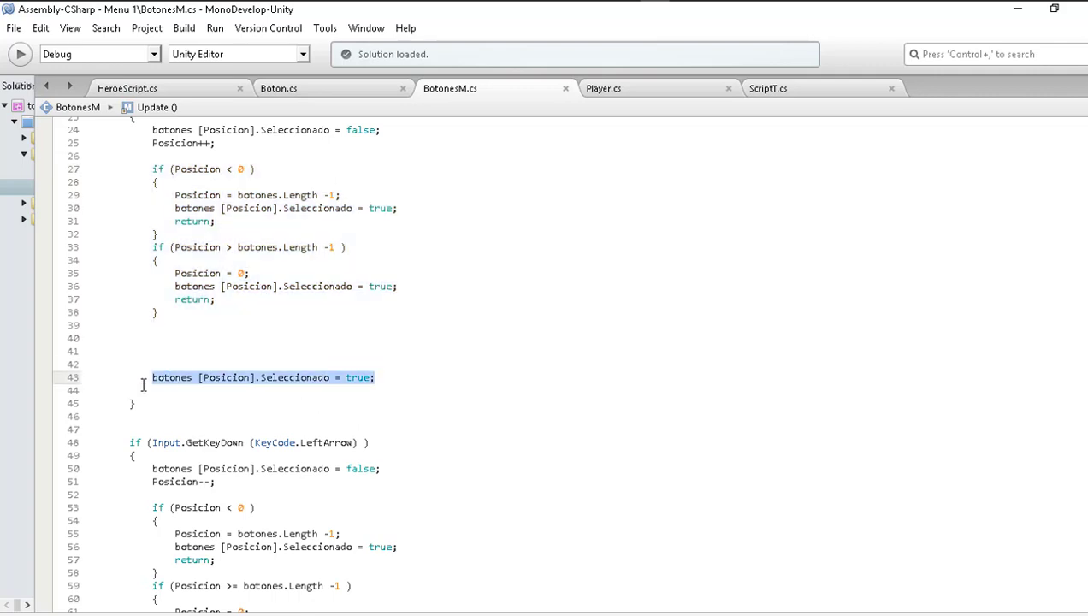
pyautogui.hotkey('shift', 'Down')
pyautogui.scroll(-6, 177, 350)
pyautogui.moveTo(130, 208); pyautogui.dragTo(279, 428)
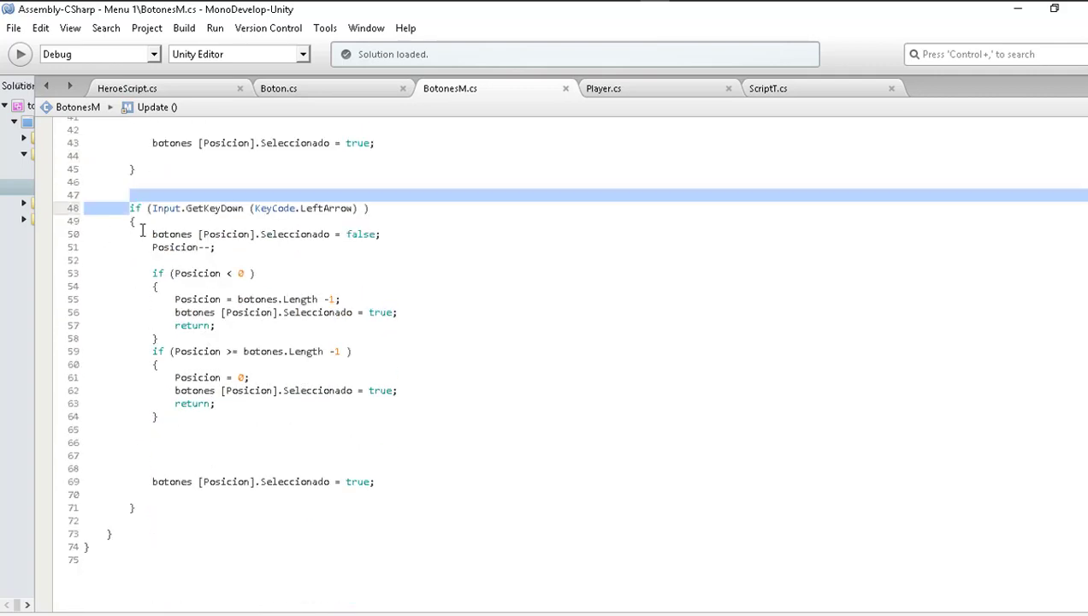
pyautogui.scroll(6, 282, 393)
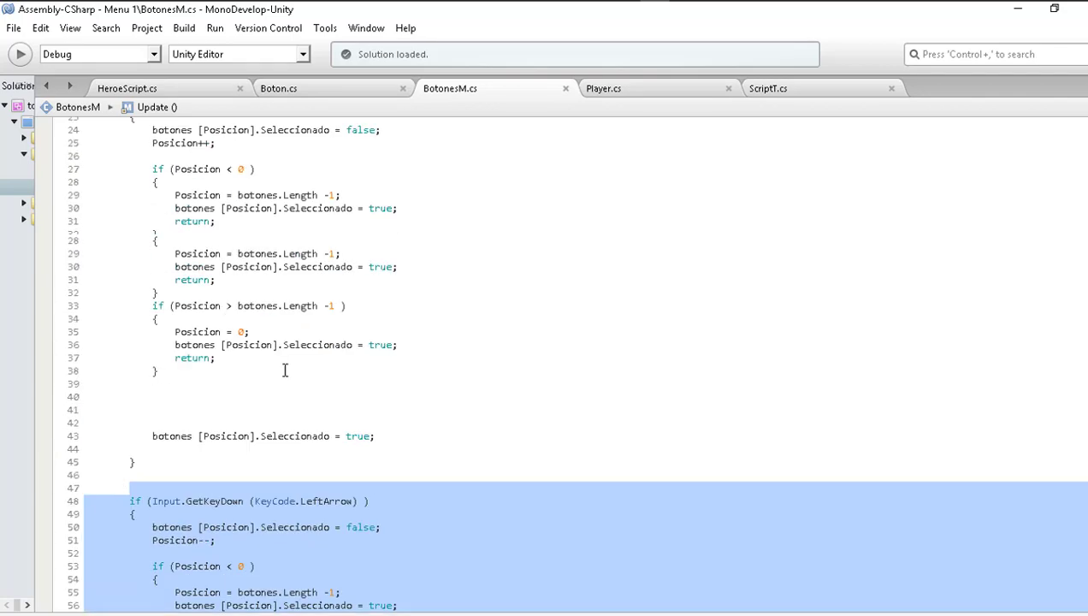
pyautogui.scroll(6, 283, 371)
# Put the caret at the end of the LeftArrow block and switch to Unity
pyautogui.moveTo(215, 378)
pyautogui.mouseDown()
pyautogui.moveTo(146, 377)
pyautogui.moveTo(154, 351)
pyautogui.moveTo(147, 363)
pyautogui.mouseUp()
pyautogui.scroll(-9, 171, 377)
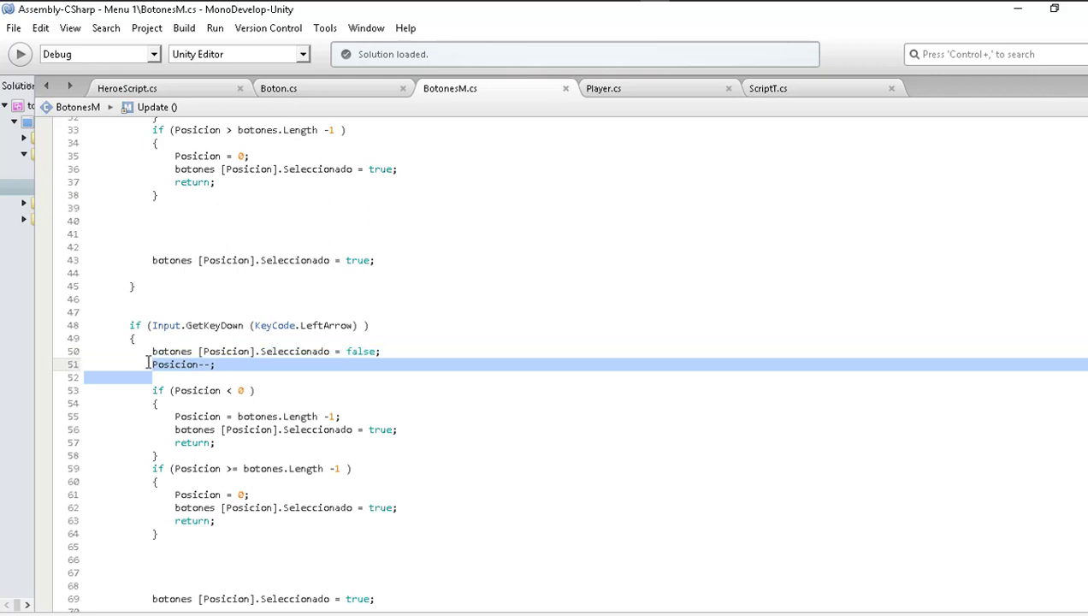
pyautogui.scroll(-3, 185, 290)
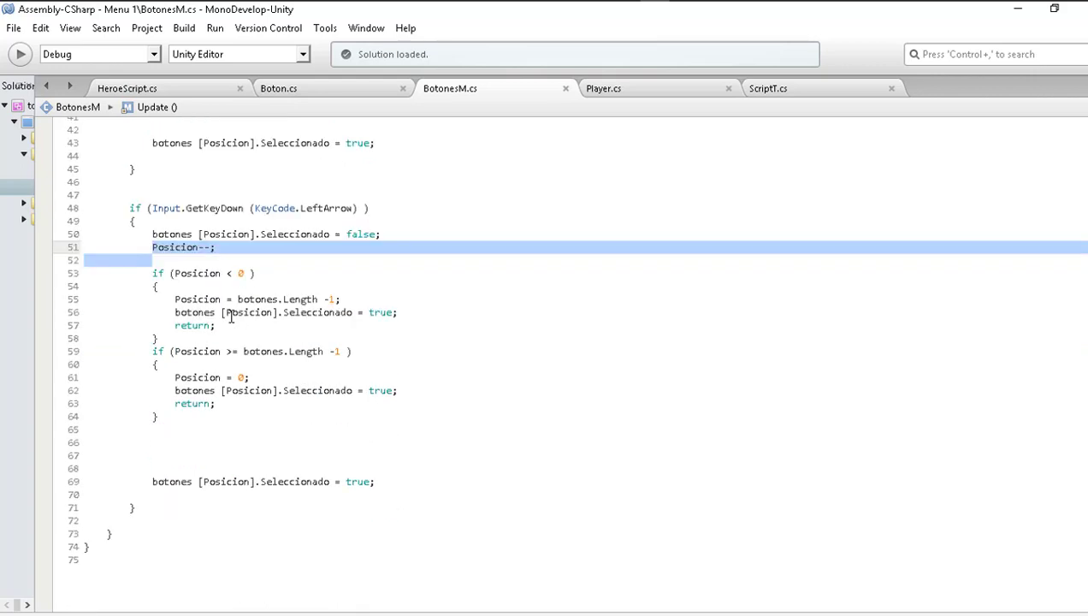
pyautogui.click(152, 511)
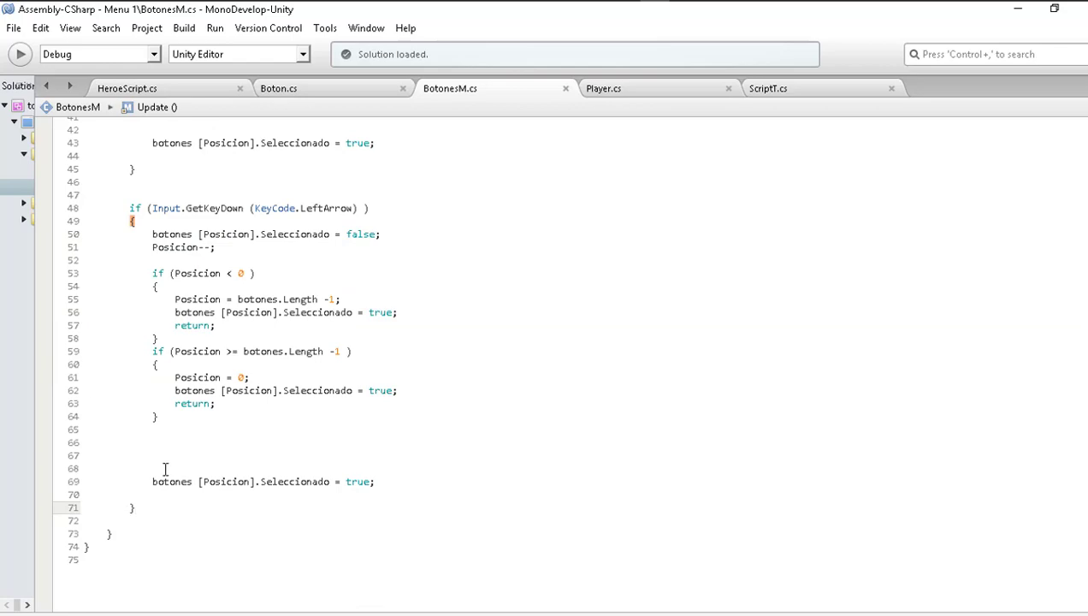
pyautogui.hotkey('alt', 'Tab')
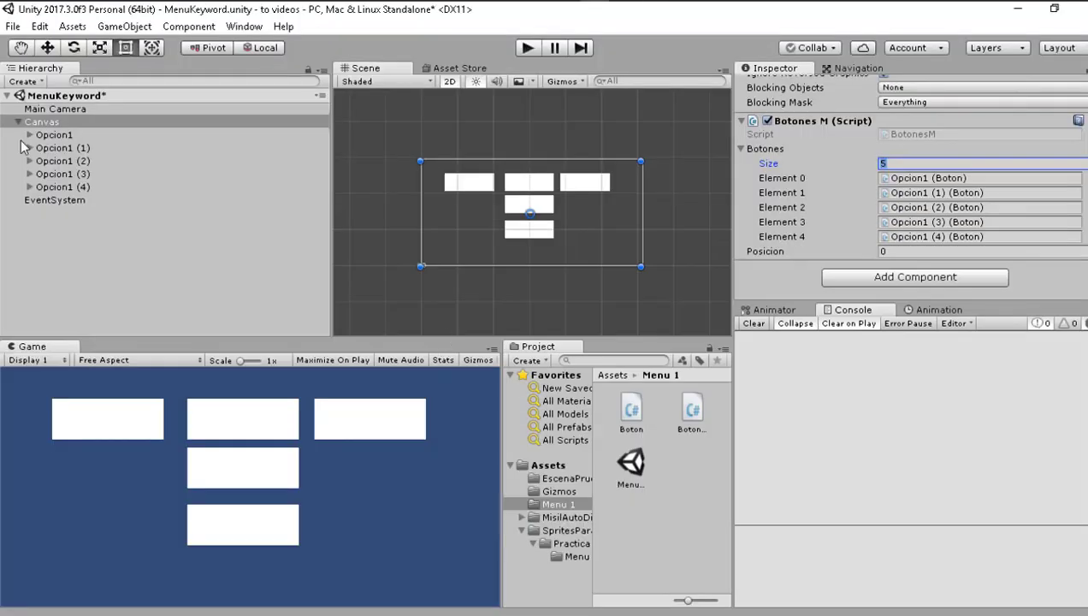
# Inspect Opcion1's Boton script, then duplicate the Atras button and delete the copy
pyautogui.click(47, 135)
pyautogui.scroll(2, 841, 212)
pyautogui.scroll(2, 841, 212)
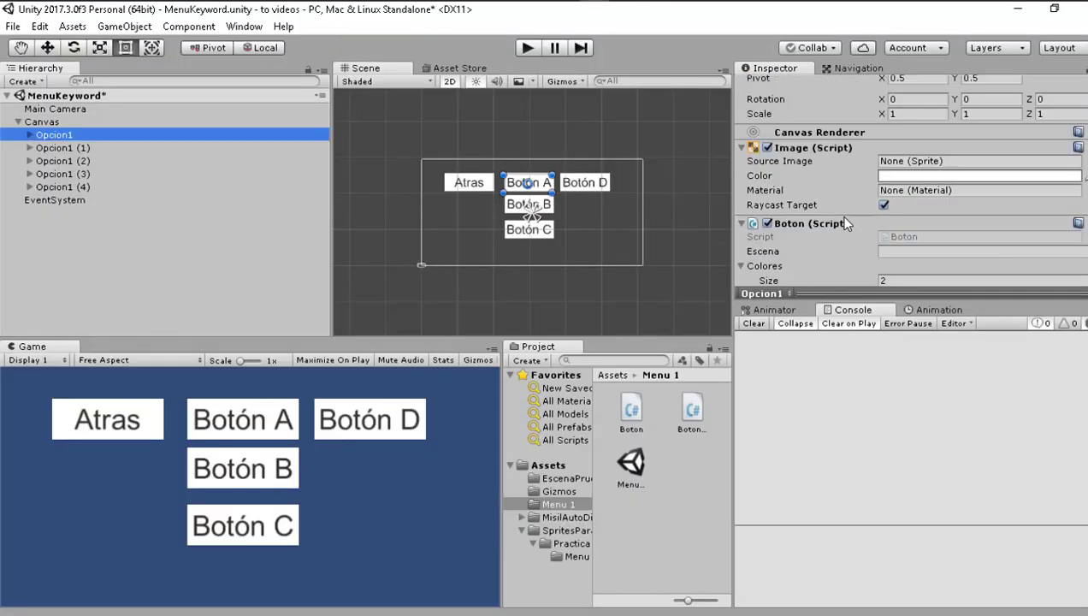
pyautogui.scroll(-3, 841, 221)
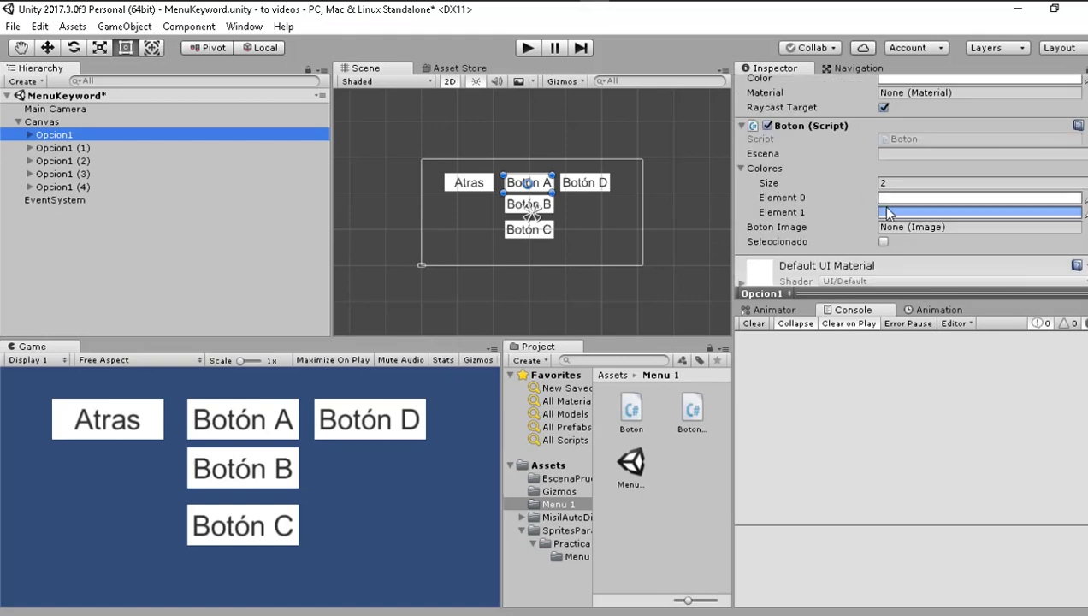
pyautogui.click(92, 186)
pyautogui.hotkey('ctrl', 'd')
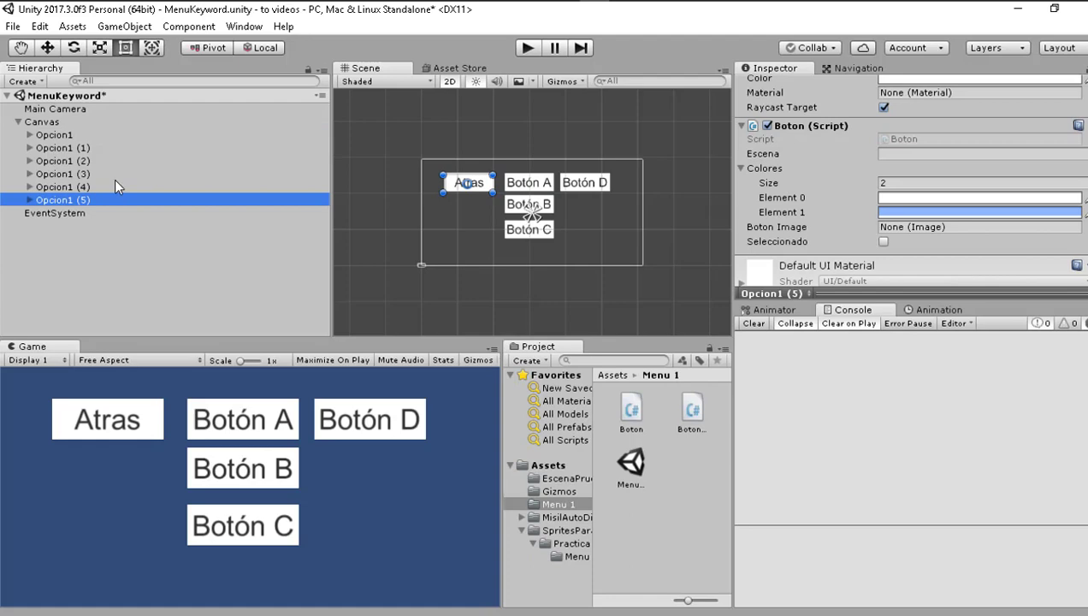
pyautogui.press('Delete')
# Check the Canvas button list, undo moving Opcion1 out of Canvas, and enter Play mode
pyautogui.click(43, 121)
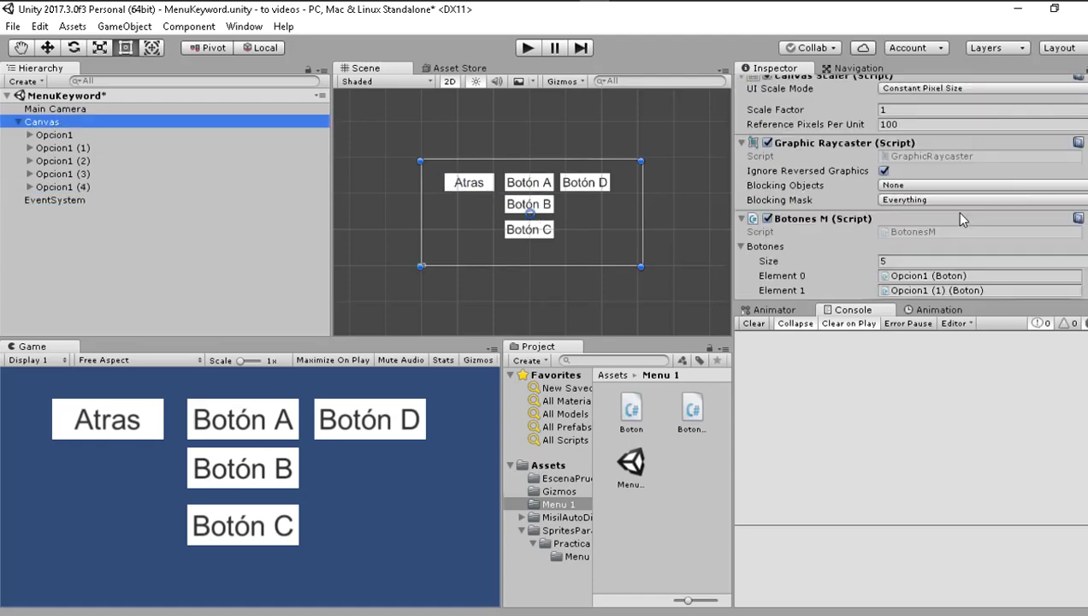
pyautogui.scroll(-3, 961, 220)
pyautogui.moveTo(58, 147)
pyautogui.mouseDown()
pyautogui.moveTo(665, 161)
pyautogui.moveTo(787, 150)
pyautogui.moveTo(116, 228)
pyautogui.mouseUp()
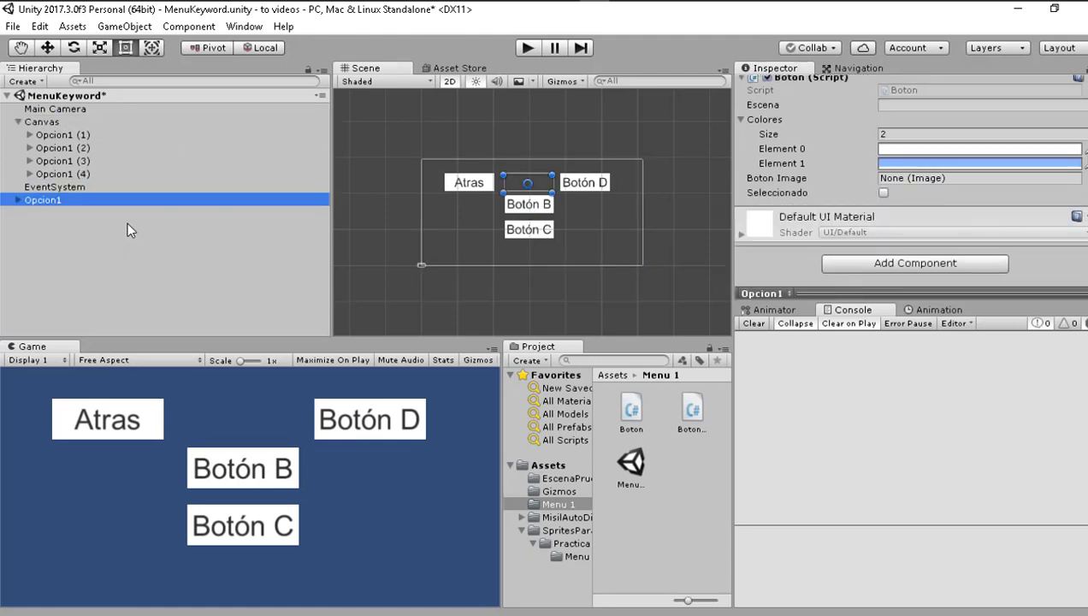
pyautogui.hotkey('ctrl', 'z')
pyautogui.click(523, 52)
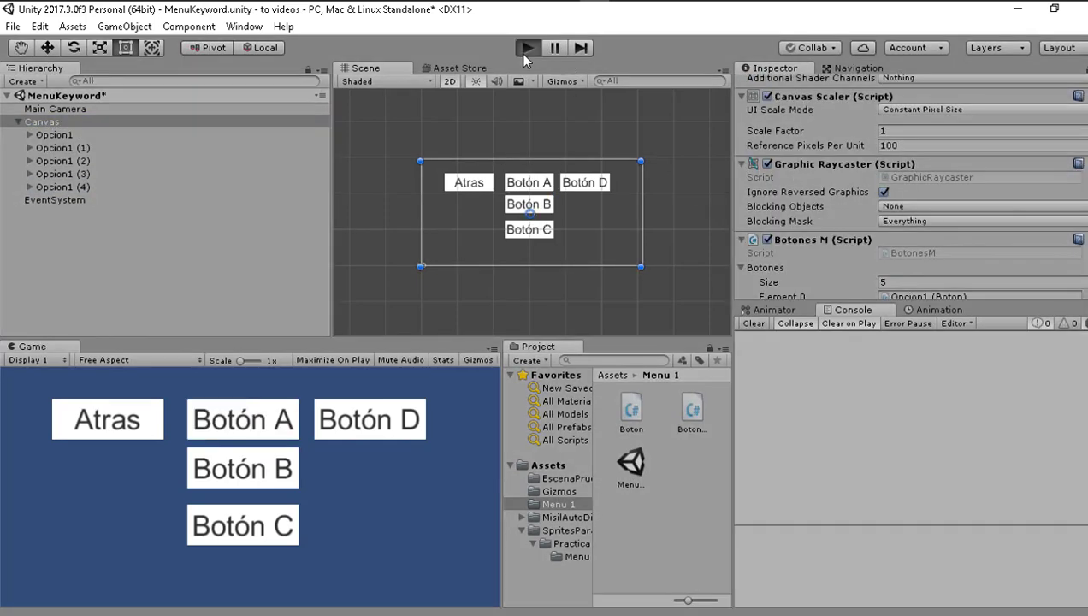